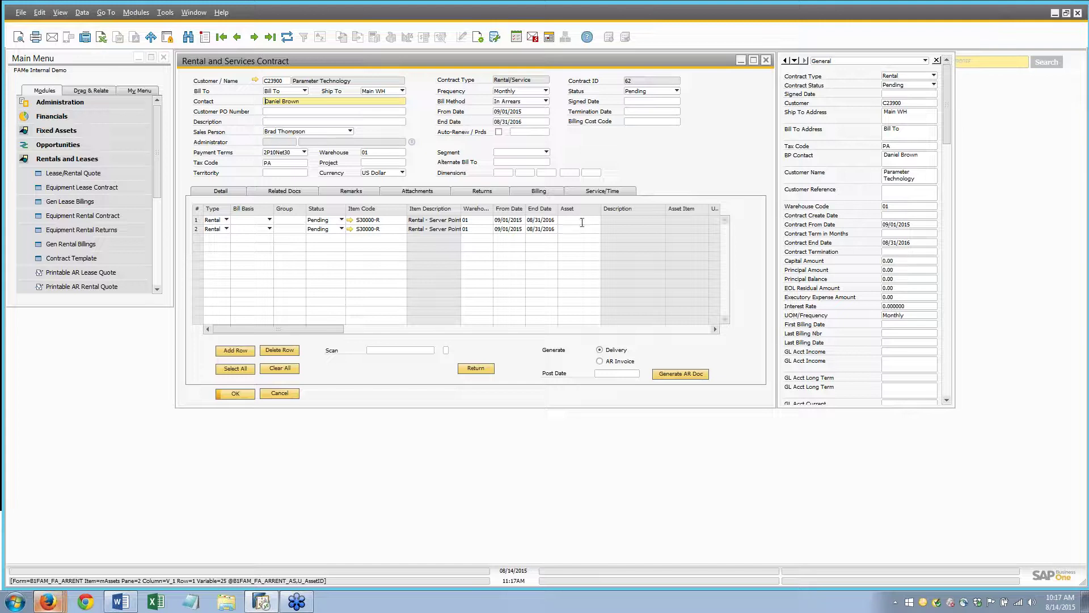
# Assign asset R-0070 to the first contract line and asset R-0072 to the second line from the rental asset list
pyautogui.click(582, 222)
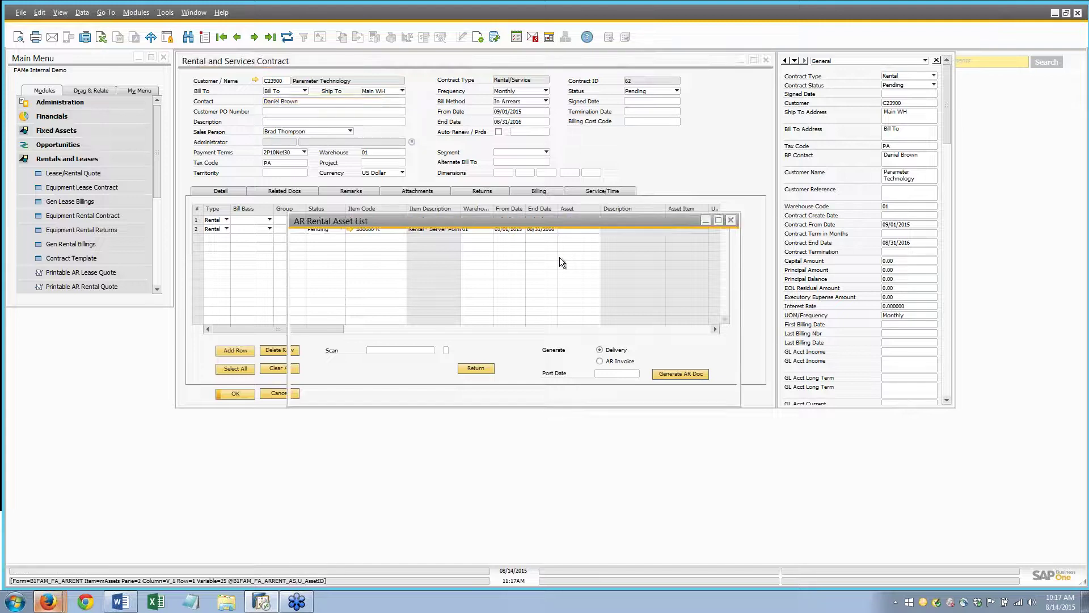
pyautogui.click(730, 220)
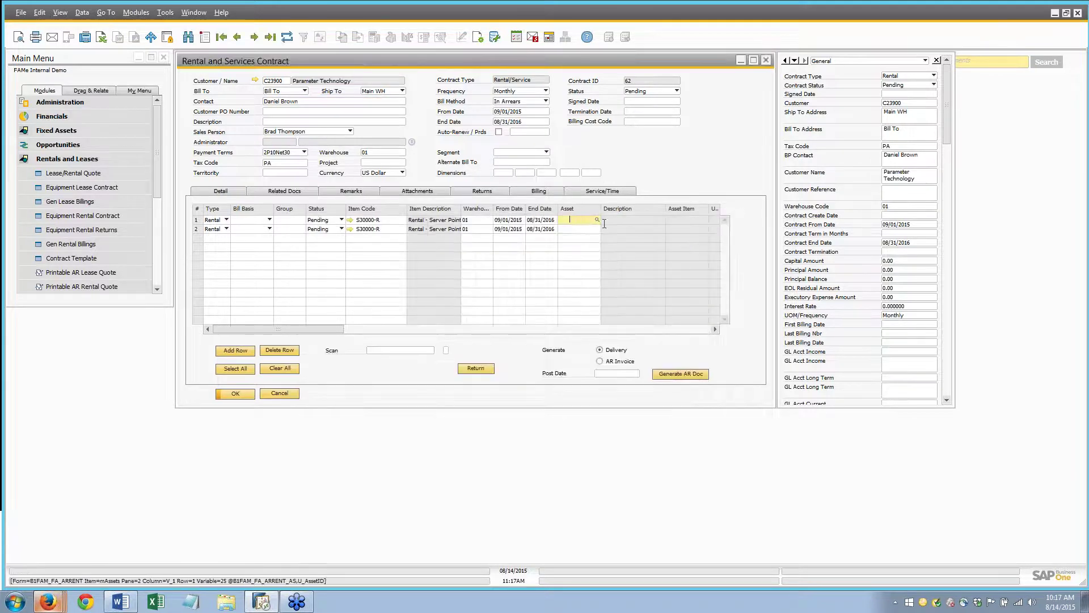
pyautogui.click(597, 220)
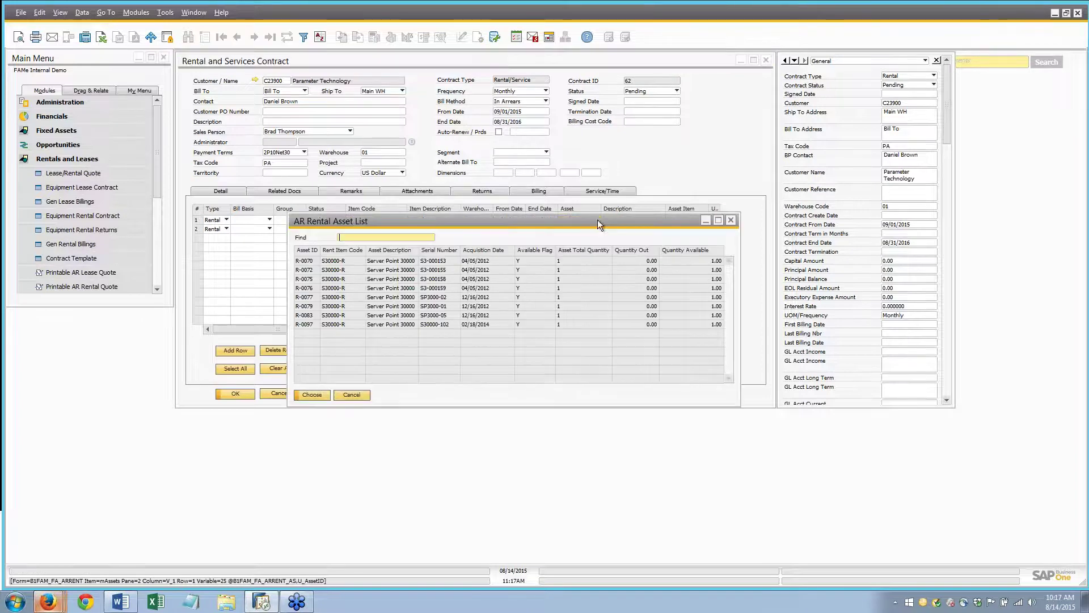
pyautogui.click(313, 262)
pyautogui.click(311, 395)
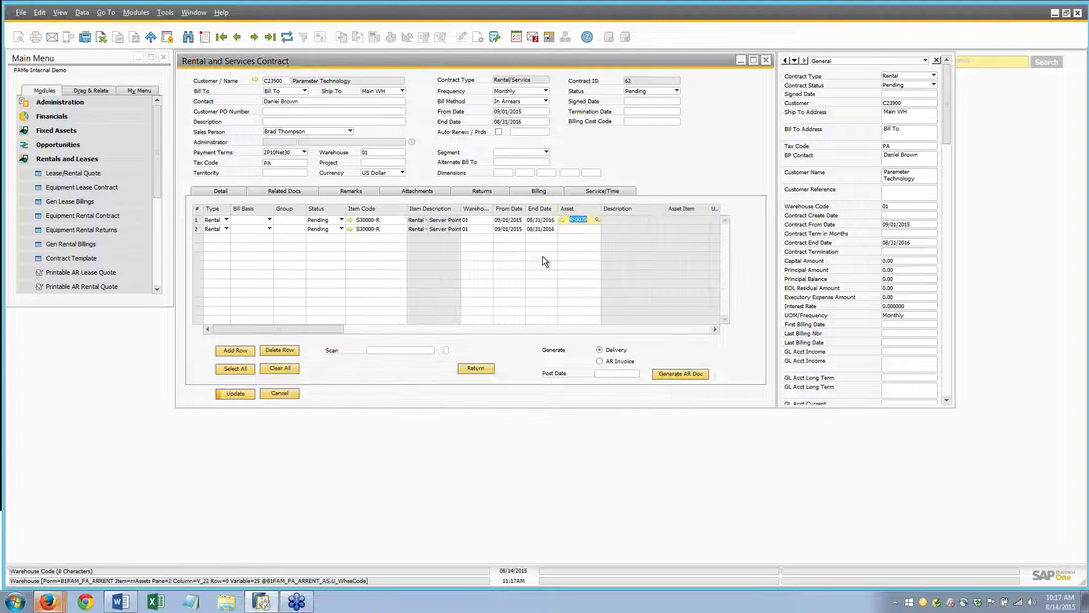
pyautogui.click(596, 227)
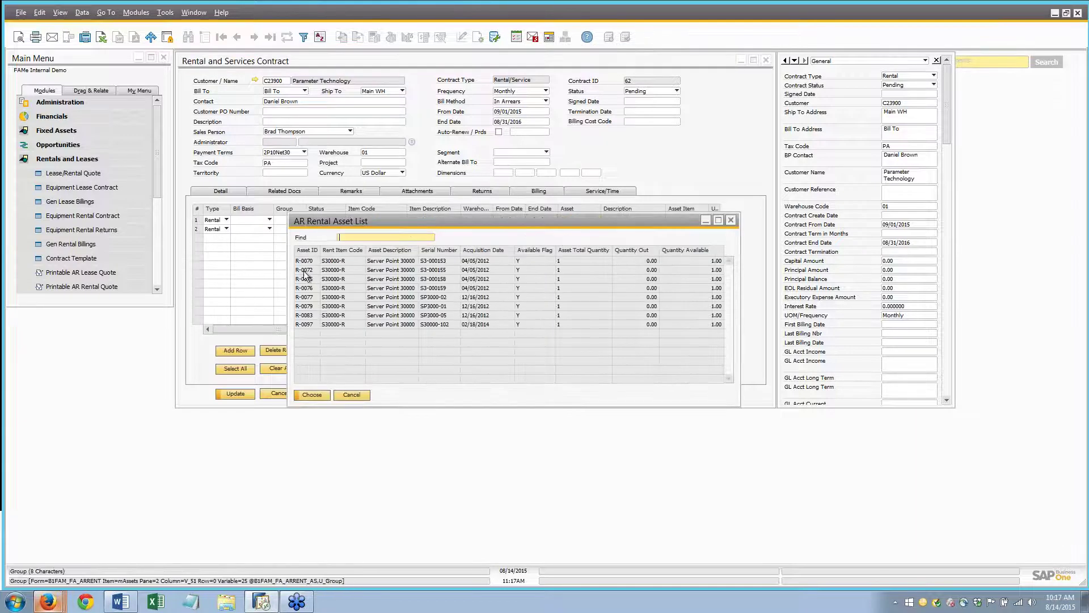
pyautogui.click(311, 395)
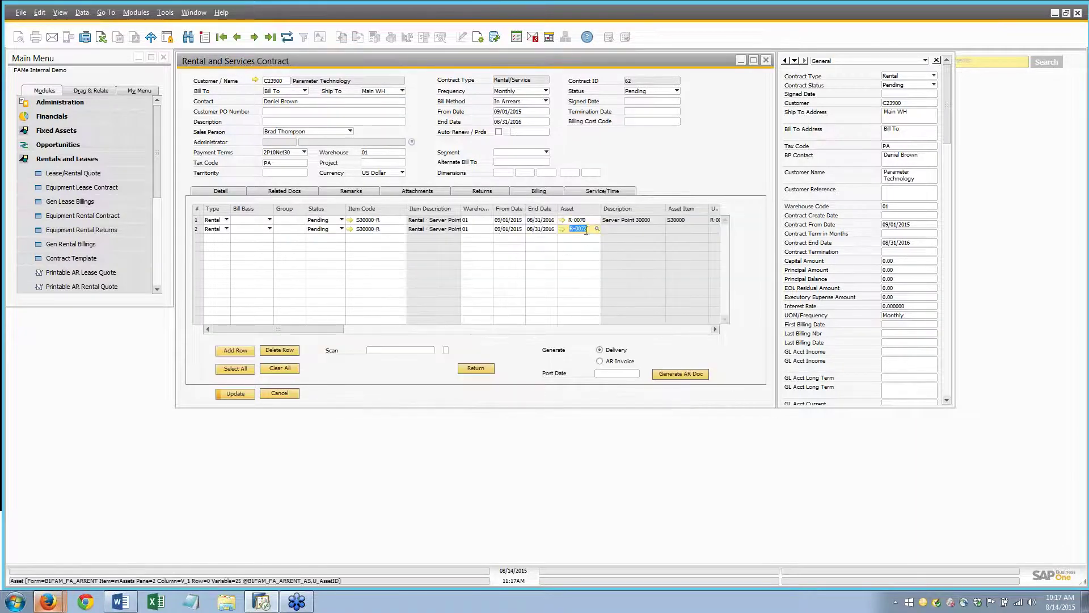
# Set the rental contract's status to Reserved and save the update
pyautogui.click(647, 91)
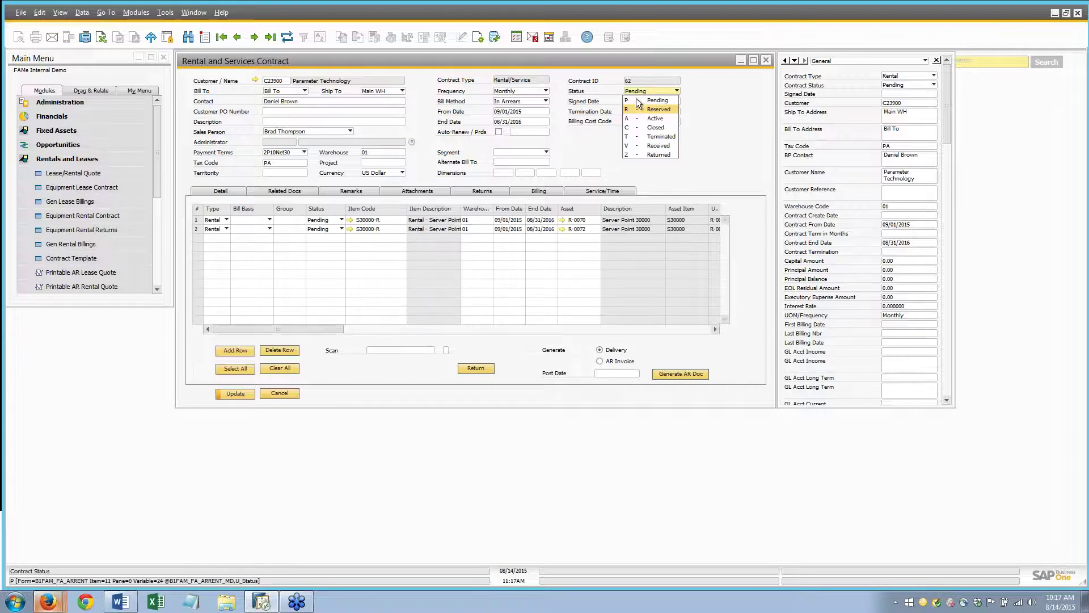
pyautogui.click(640, 109)
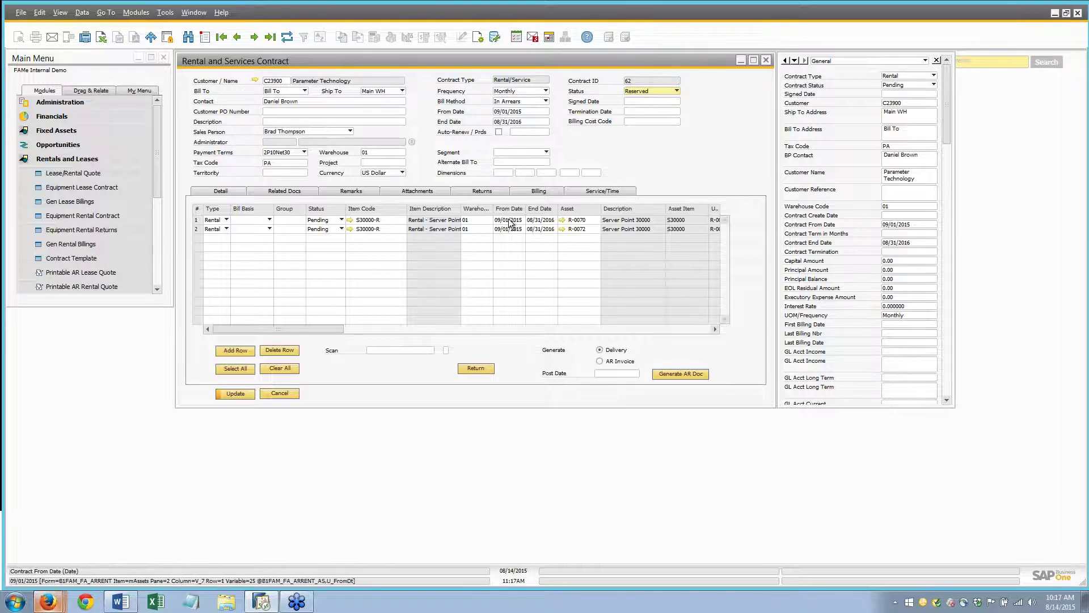
pyautogui.click(233, 393)
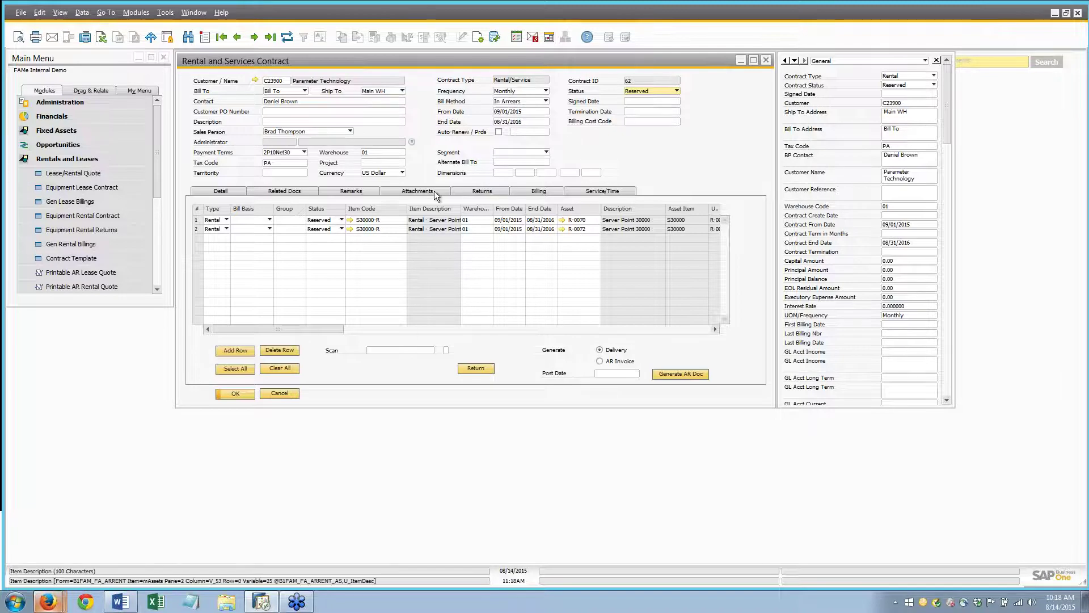
# Review the contract lines' billing amounts, and advance the Google Slides presentation to the "Converting a Quote to an Order" slide
pyautogui.moveTo(246, 326); pyautogui.dragTo(465, 335)
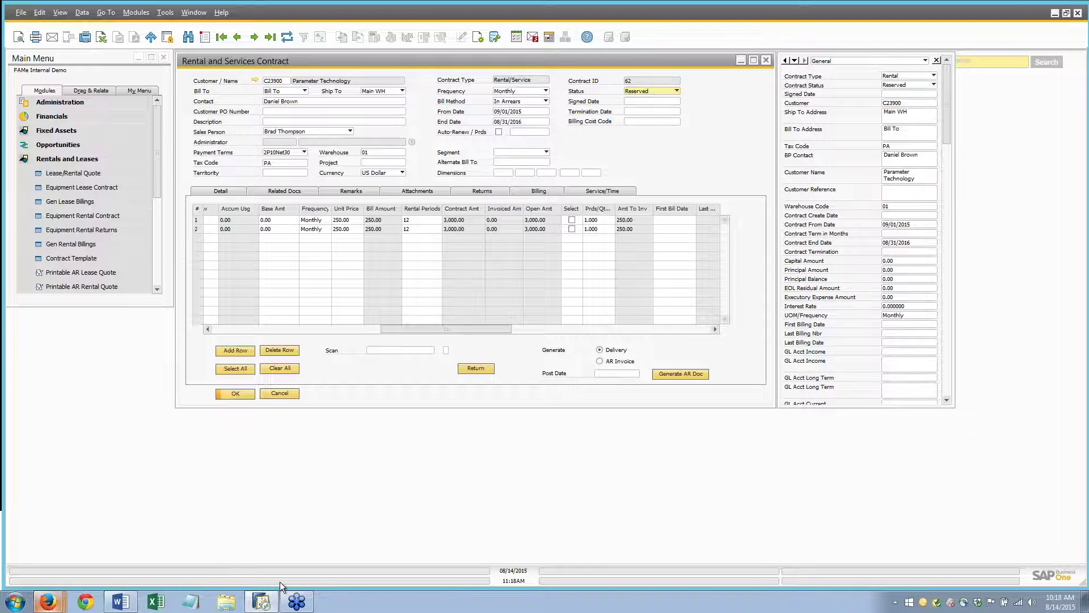
pyautogui.hotkey('alt', 'Tab')
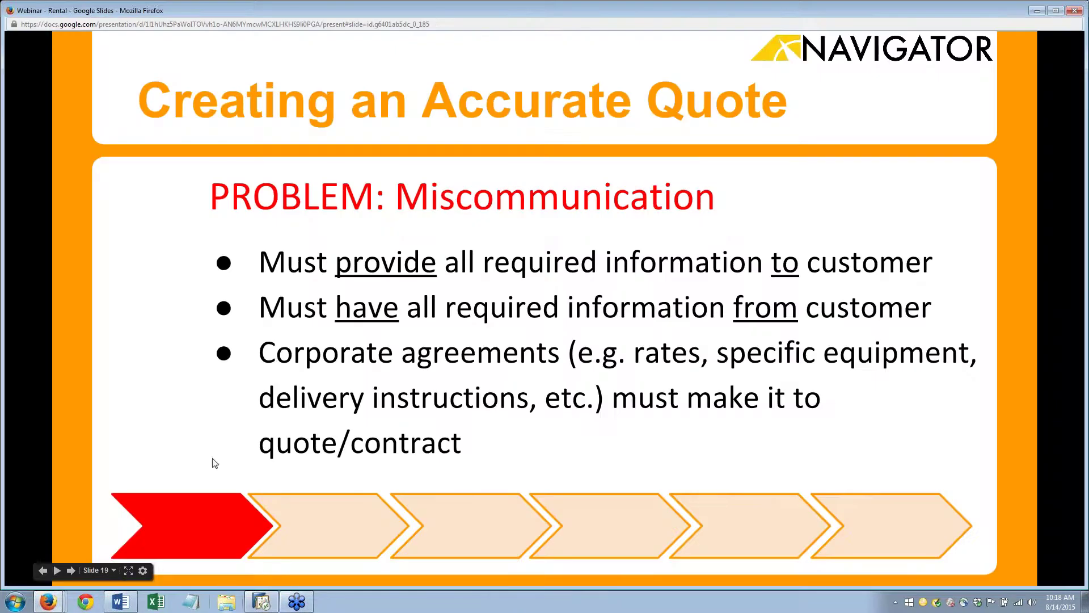
pyautogui.click(532, 295)
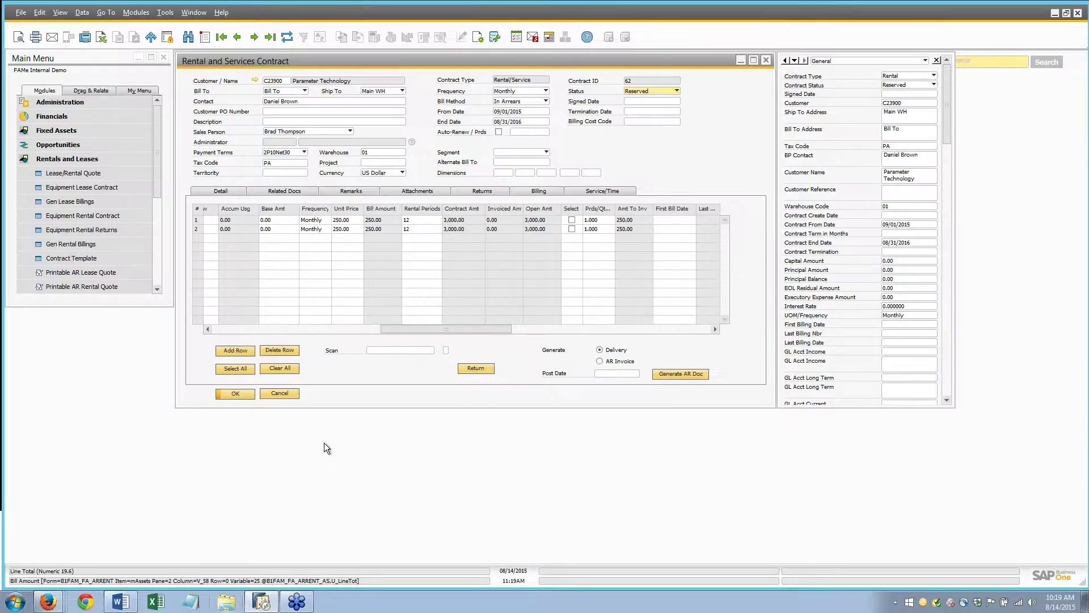
pyautogui.moveTo(49, 601)
pyautogui.click(54, 576)
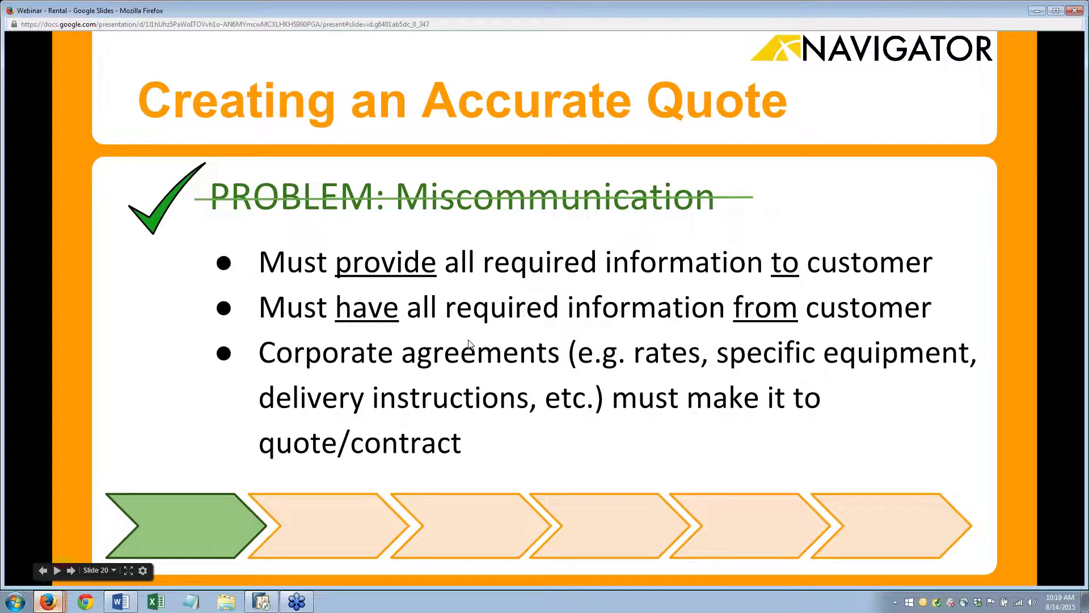
pyautogui.press('Right')
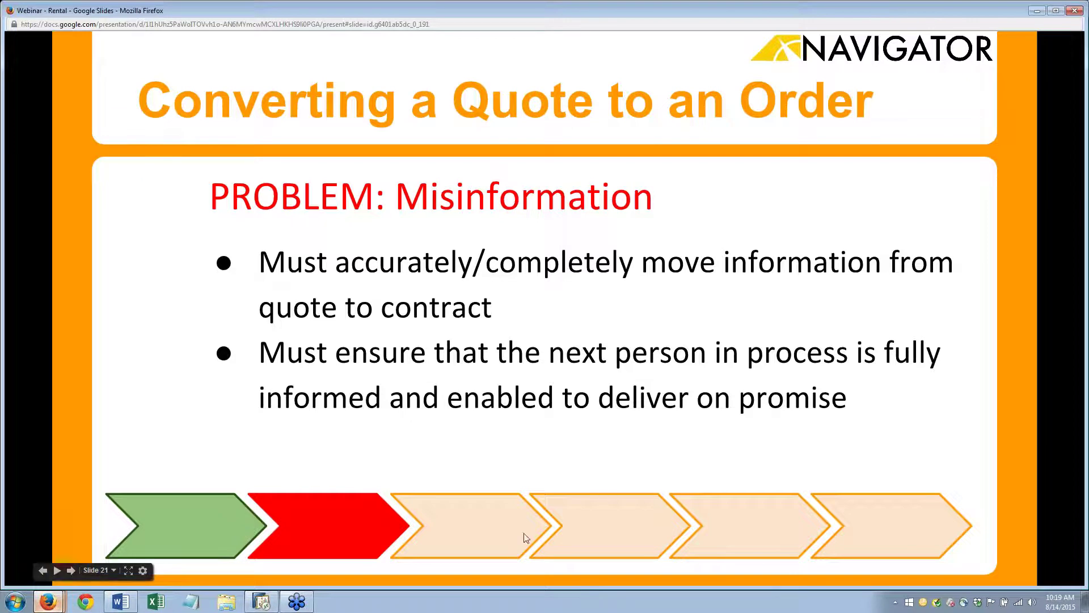
# Switch back to SAP Business One, set the rental contract's status to Active and save the update
pyautogui.moveTo(272, 606)
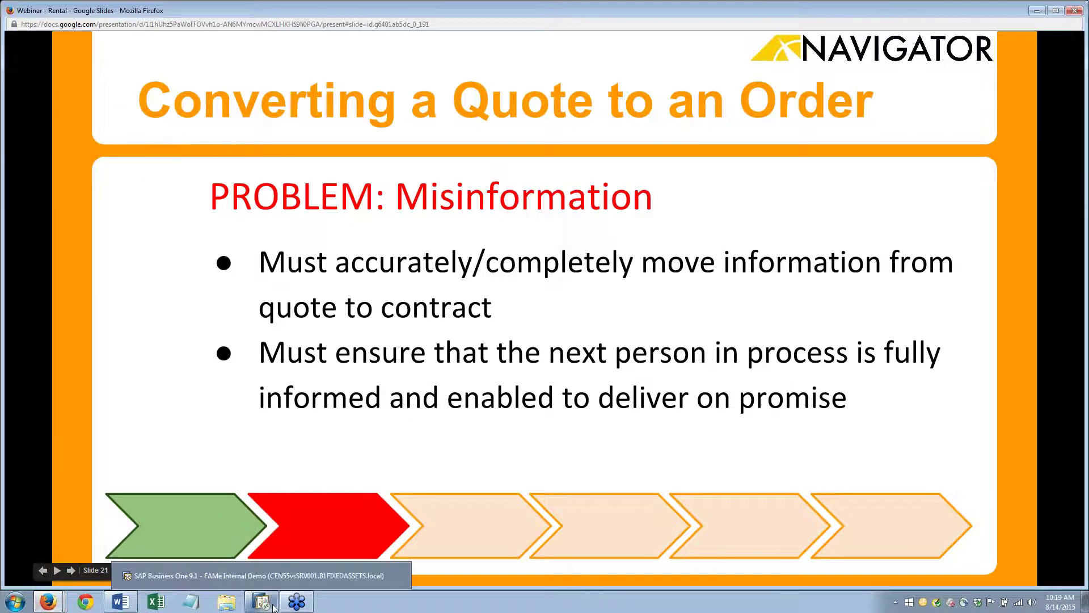
pyautogui.click(272, 606)
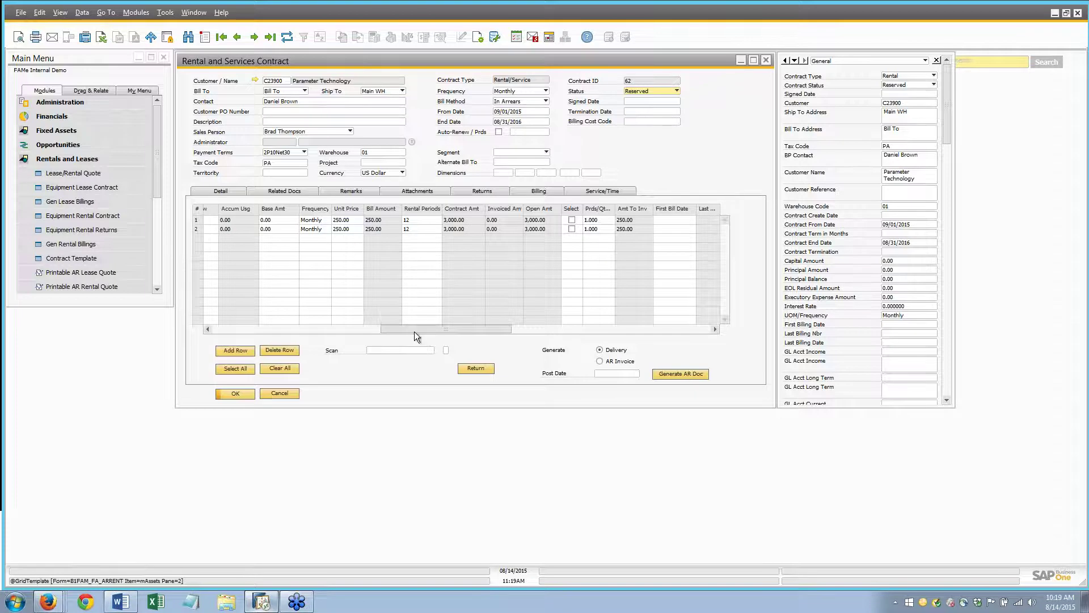
pyautogui.moveTo(414, 331); pyautogui.dragTo(242, 338)
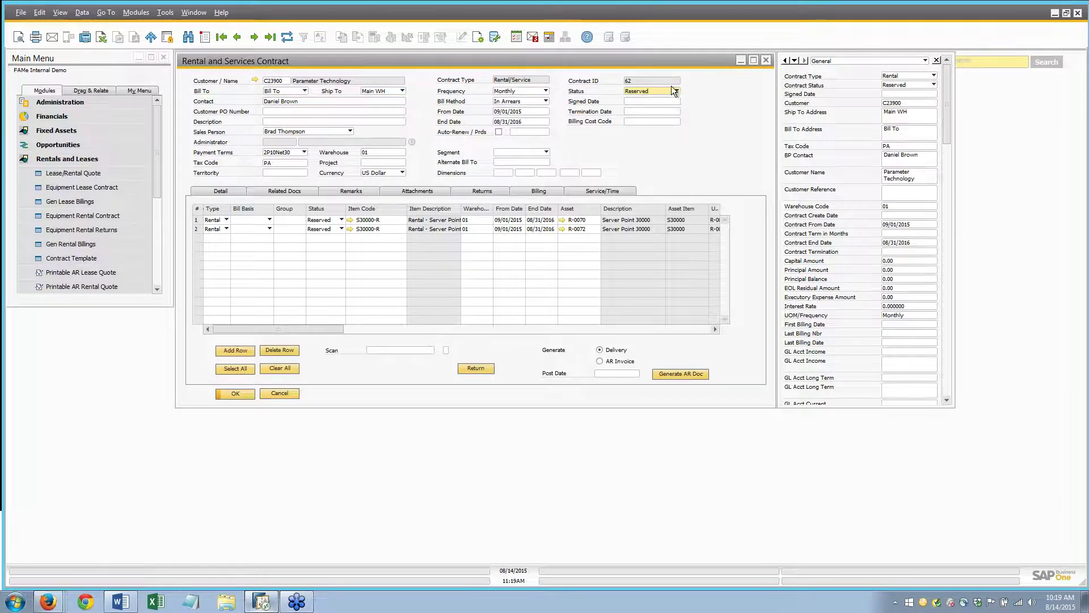
pyautogui.click(676, 91)
pyautogui.click(658, 117)
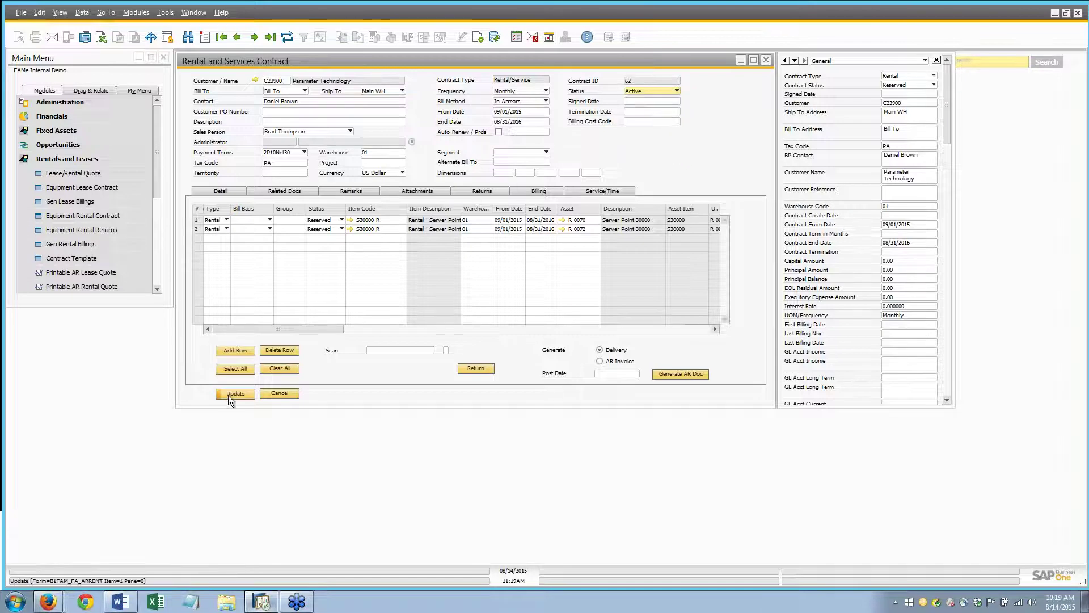
pyautogui.click(230, 398)
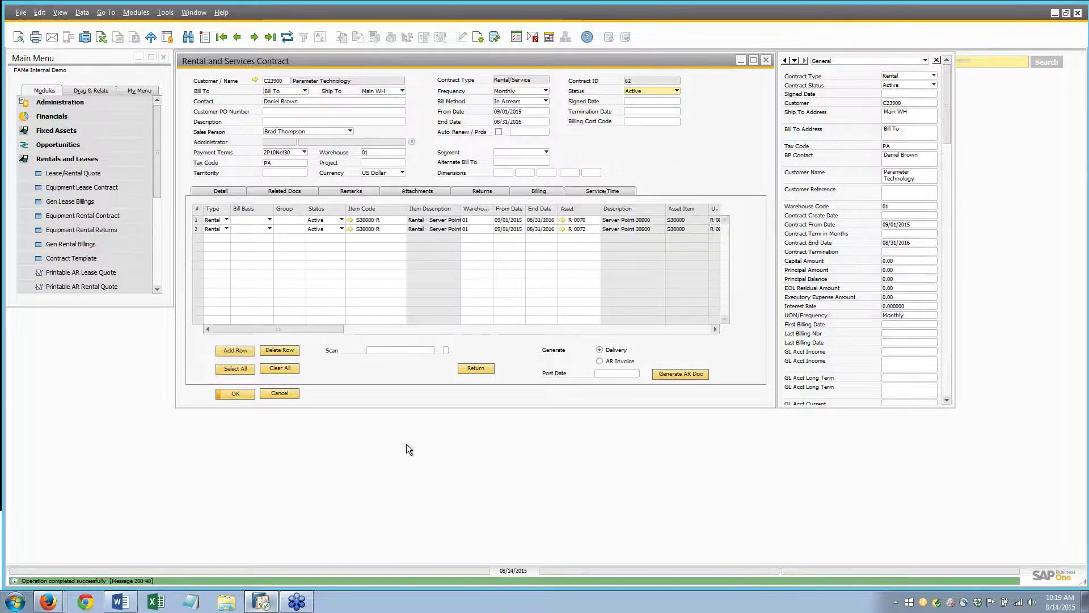
# Generate the delivery document for the contract with post date 09/01/2015
pyautogui.moveTo(324, 330); pyautogui.dragTo(254, 369)
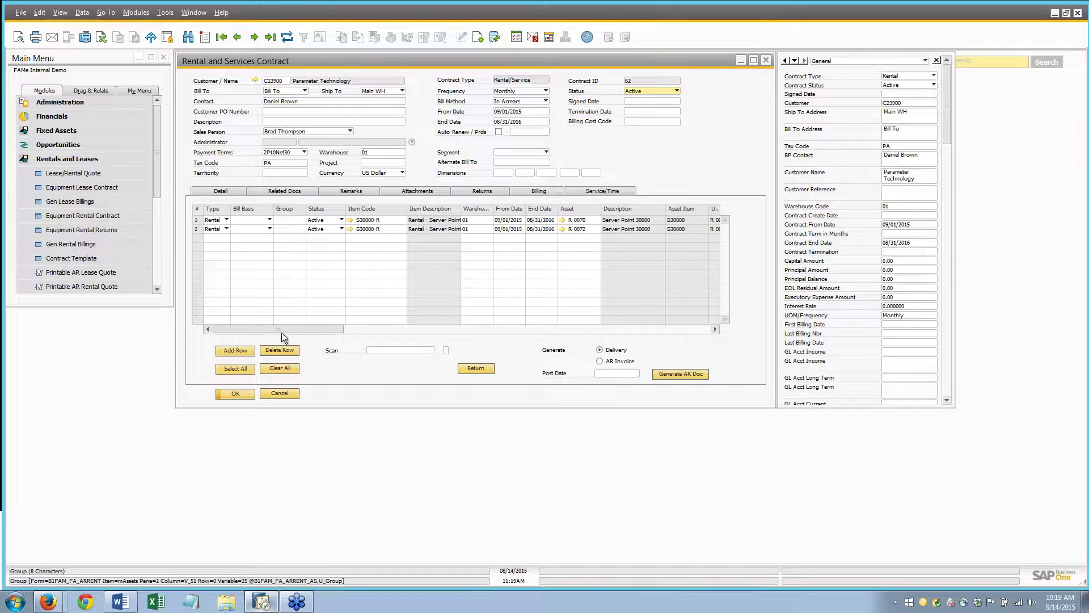
pyautogui.moveTo(316, 335); pyautogui.dragTo(266, 328)
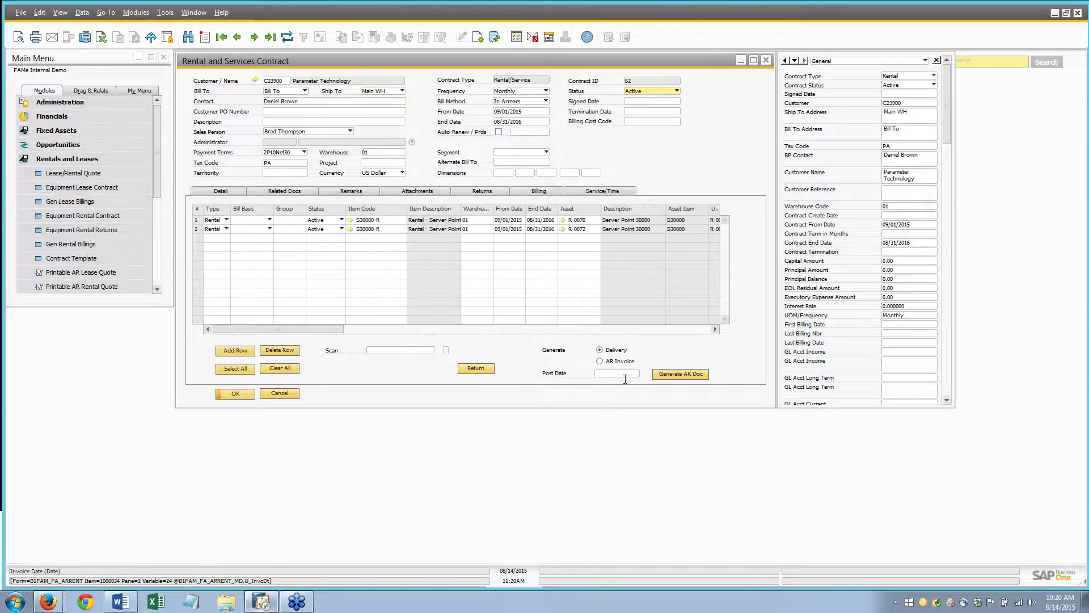
pyautogui.click(604, 373)
pyautogui.write('09/01/2015')
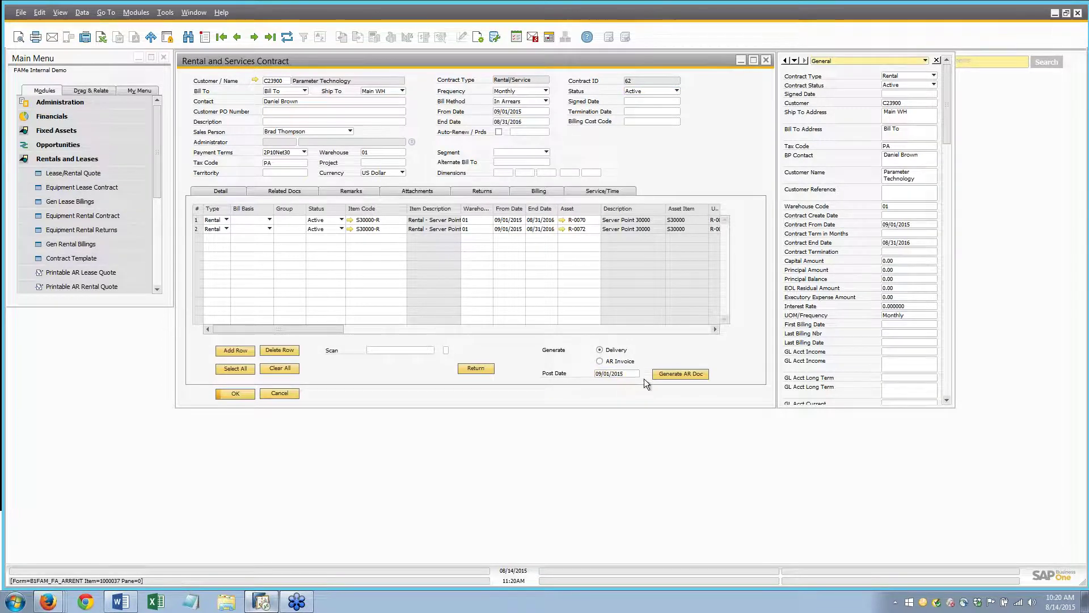
pyautogui.click(679, 374)
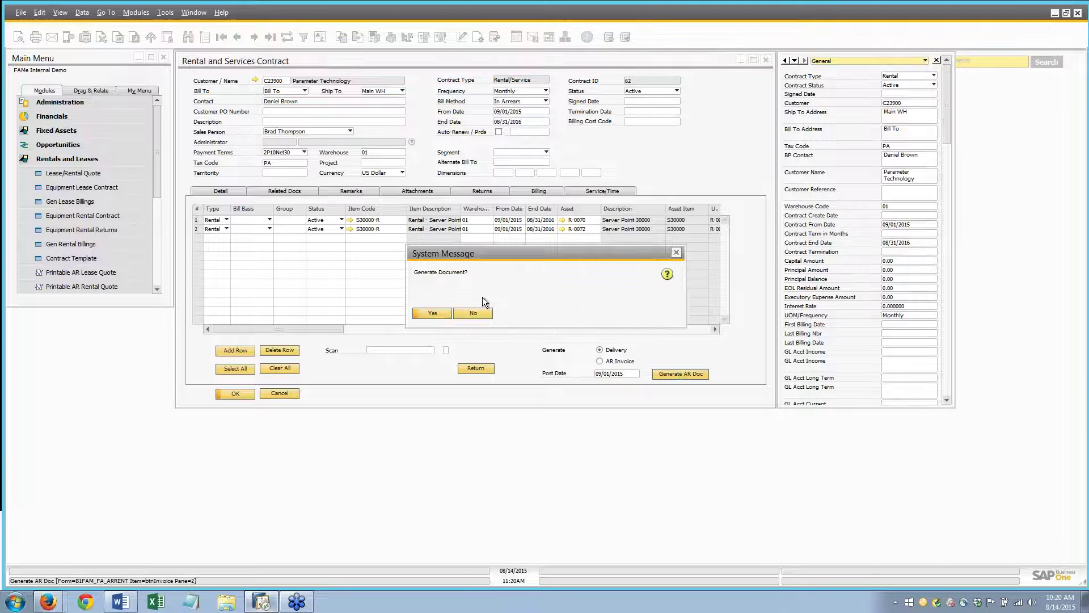
pyautogui.click(433, 313)
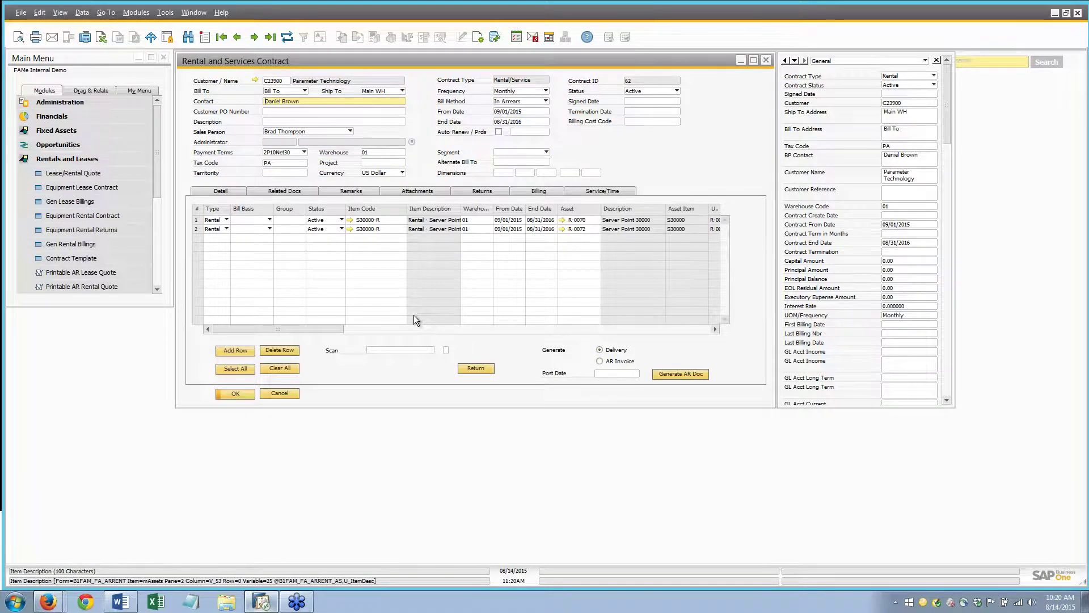
# Review the contract's related documents and the first line's asset record with its linked customer record, and return to the contract
pyautogui.click(291, 192)
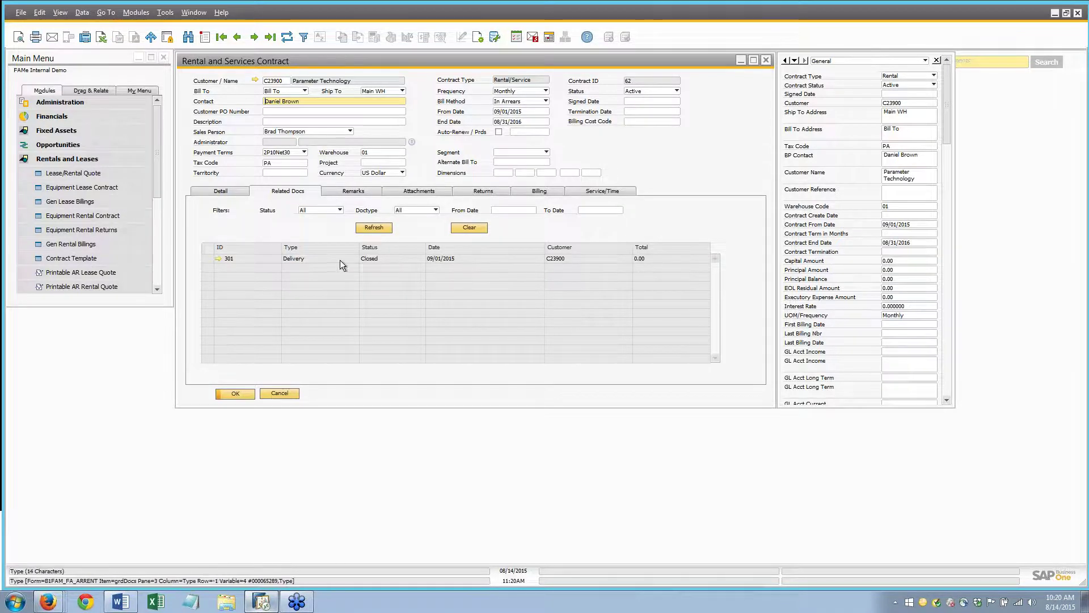
pyautogui.click(221, 192)
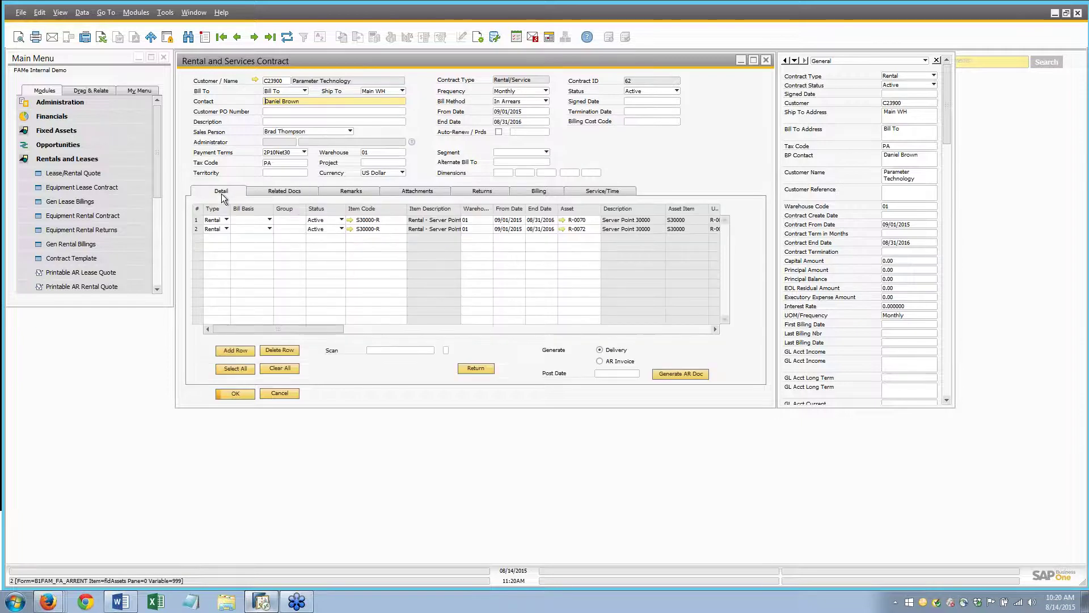
pyautogui.click(562, 220)
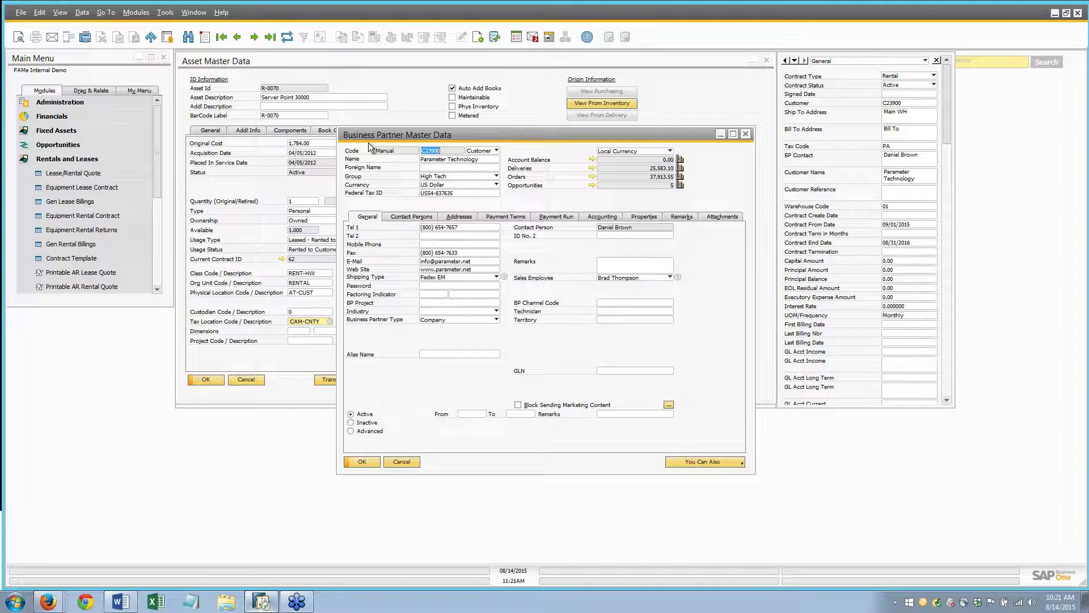
pyautogui.click(746, 134)
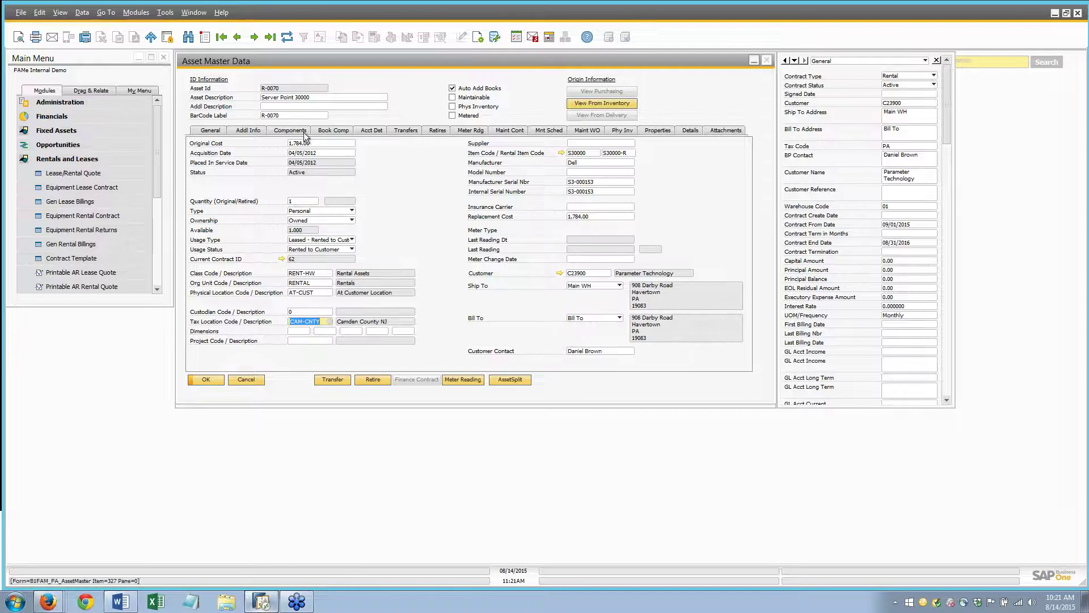
pyautogui.click(766, 61)
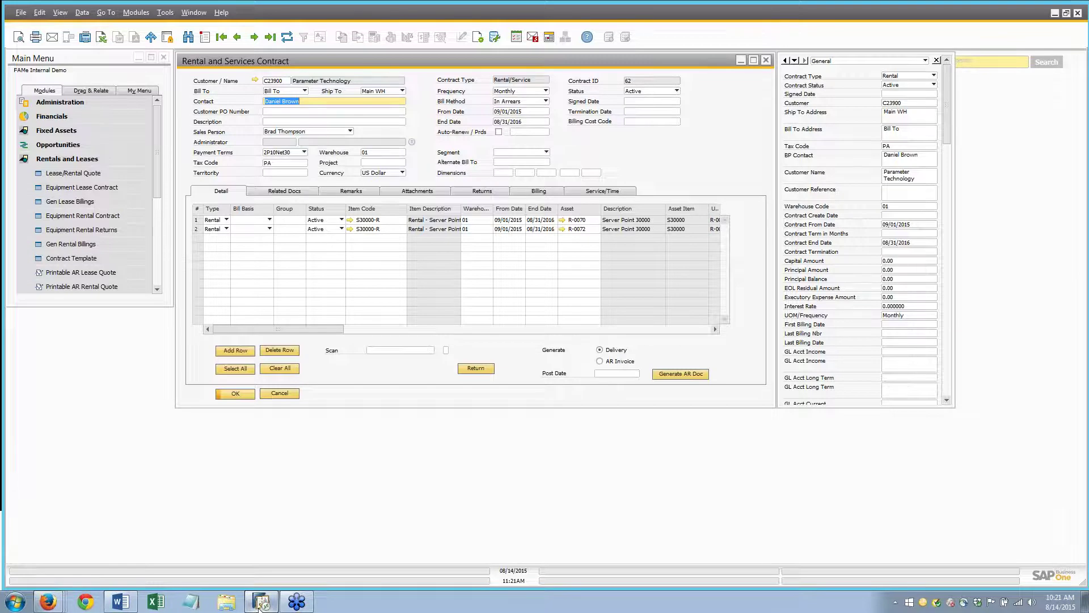
# Switch to the Google Slides presentation and advance to the "Delivery and Enablement" slide
pyautogui.click(59, 583)
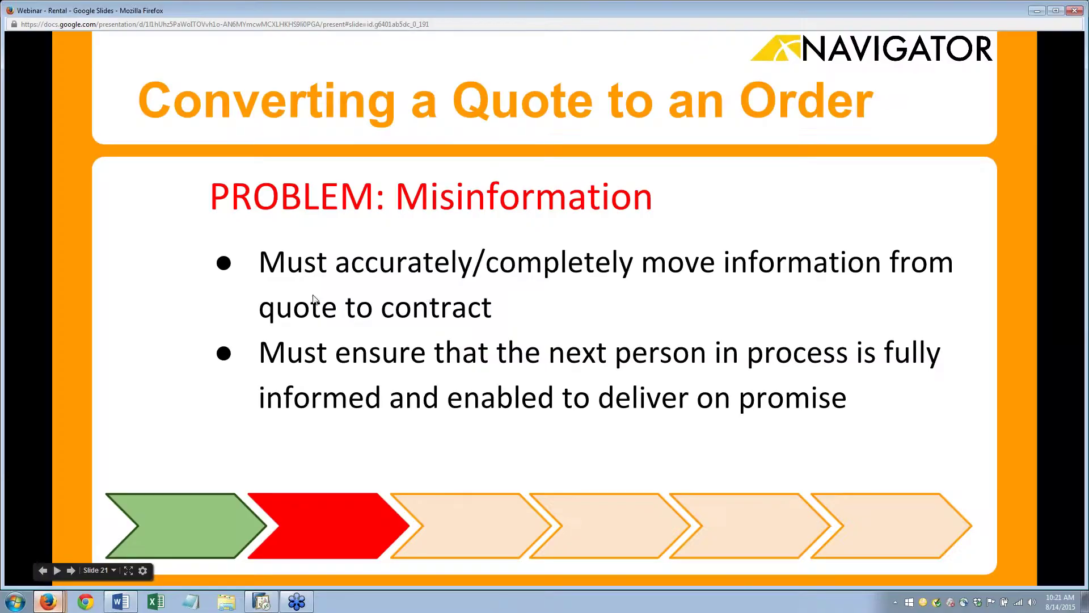
pyautogui.click(430, 295)
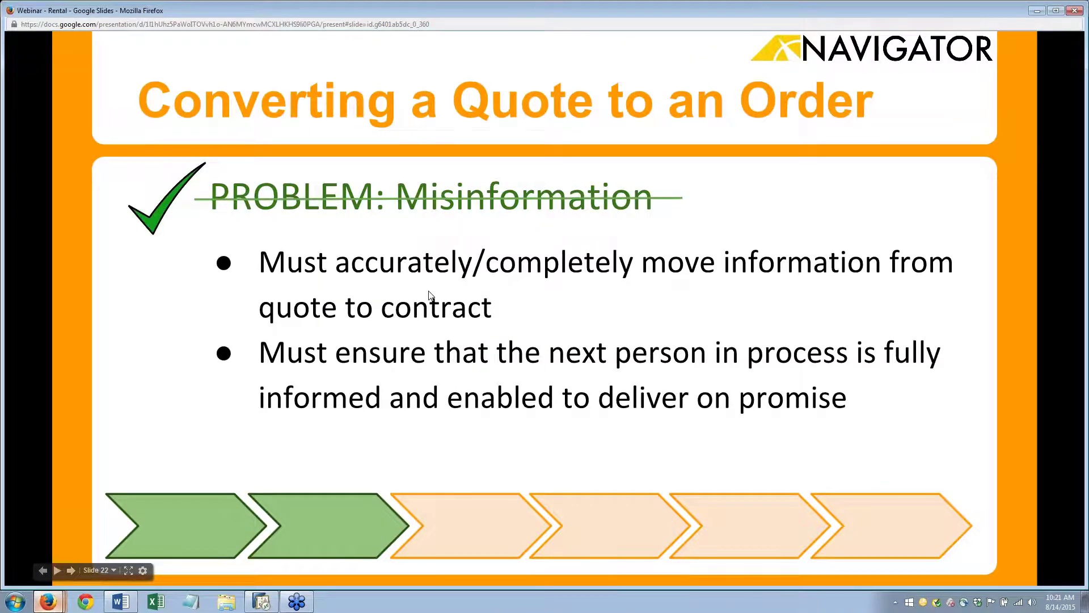
pyautogui.click(429, 295)
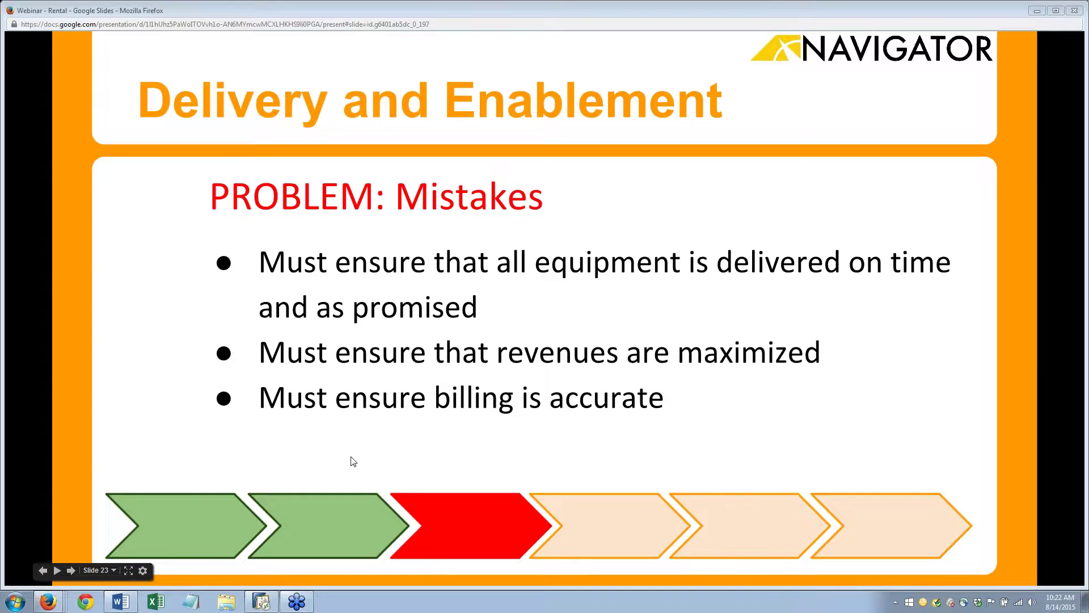
# Switch back to SAP Business One and compare the rental item's Daily Rental and Monthly Rental prices in its item master record
pyautogui.moveTo(272, 600)
pyautogui.click(261, 575)
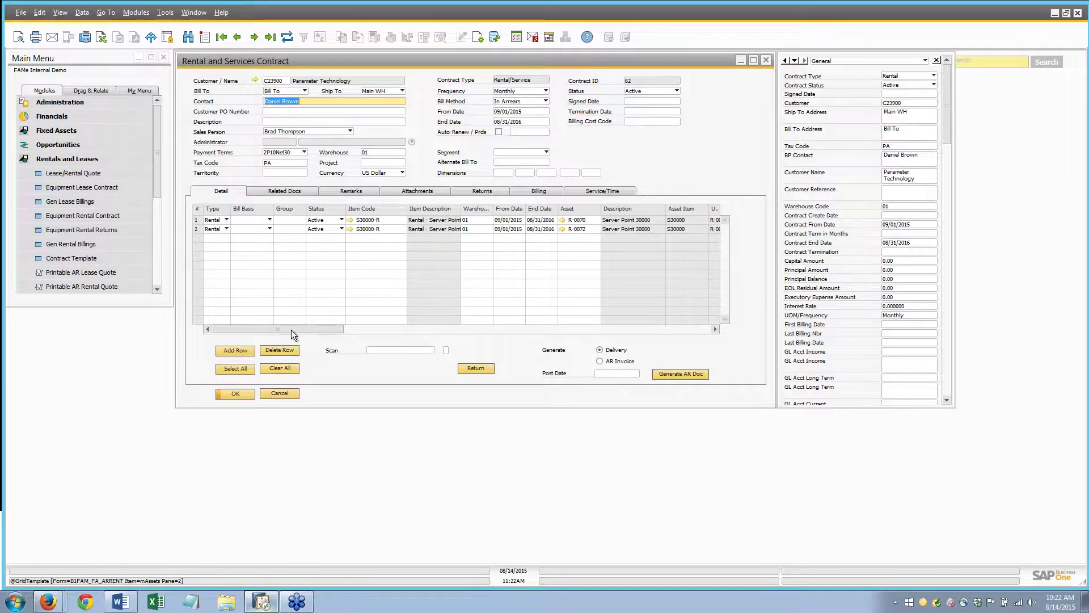
pyautogui.moveTo(291, 329); pyautogui.dragTo(299, 329)
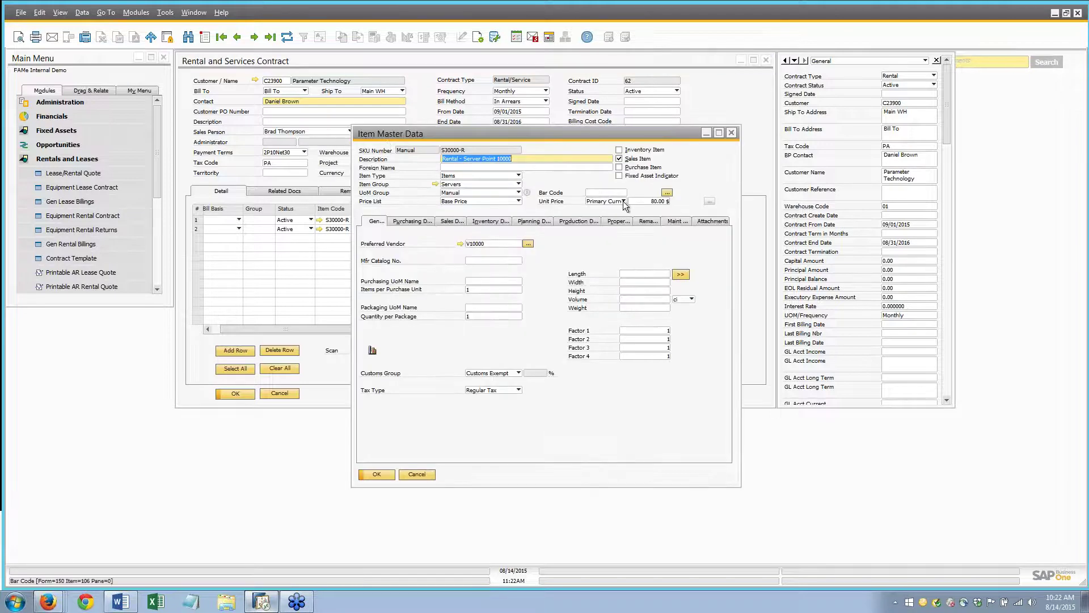
pyautogui.click(458, 201)
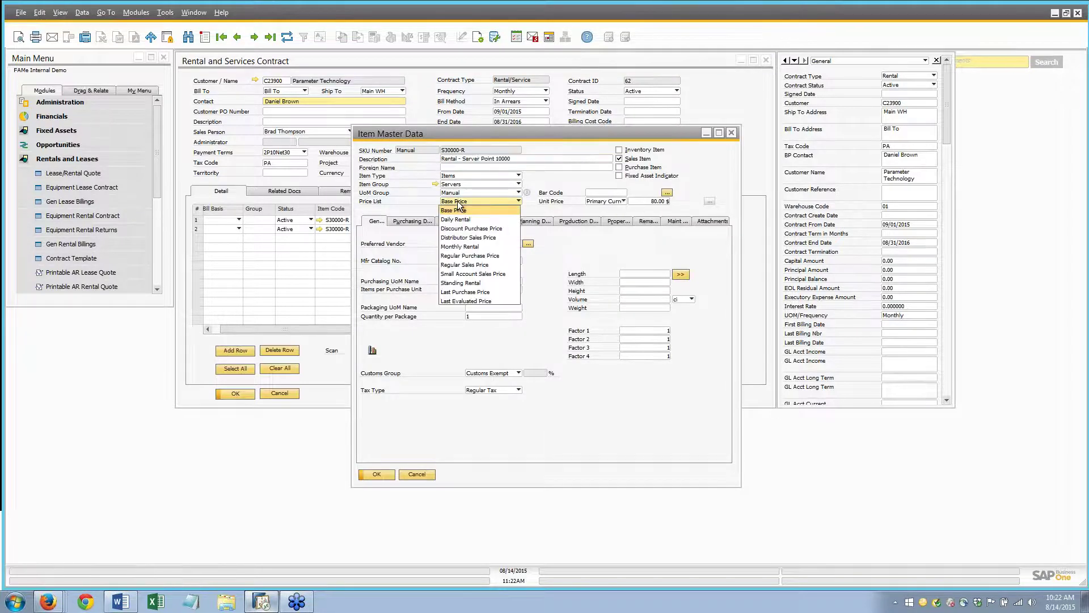
pyautogui.click(455, 219)
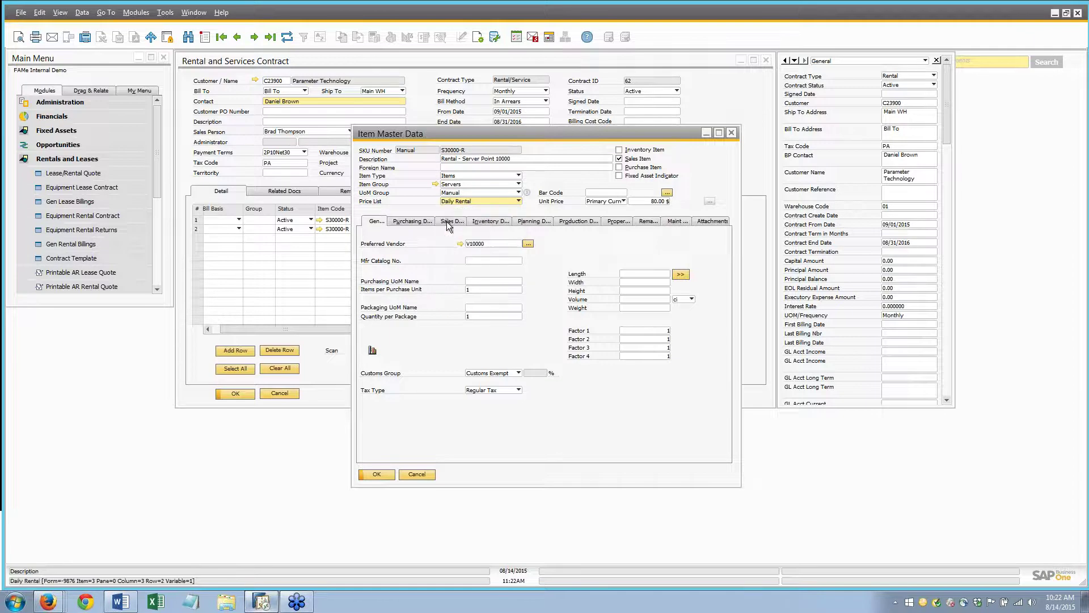
pyautogui.click(519, 201)
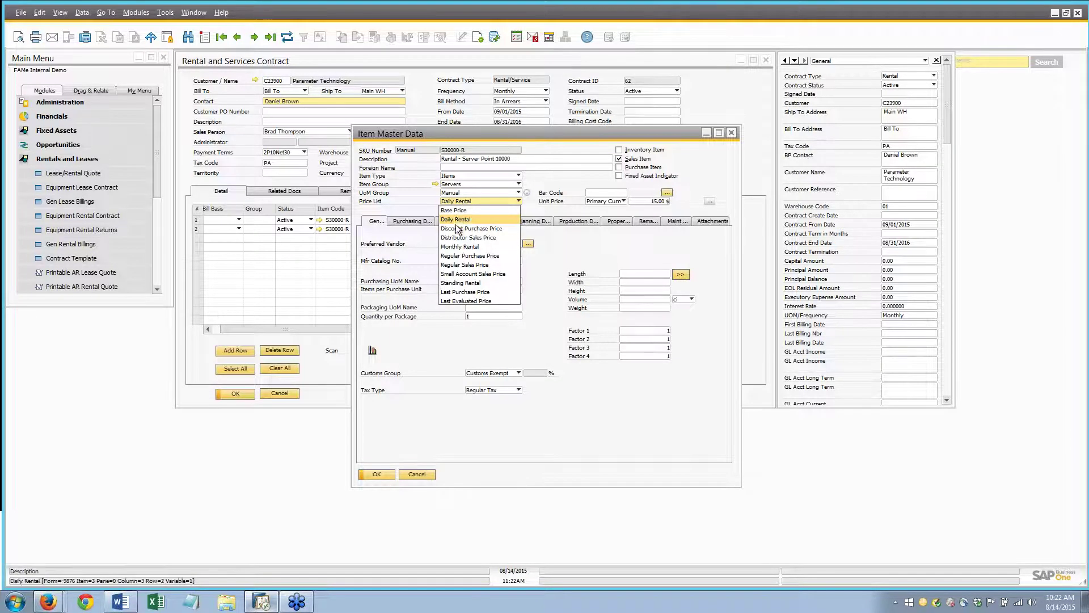
pyautogui.click(594, 241)
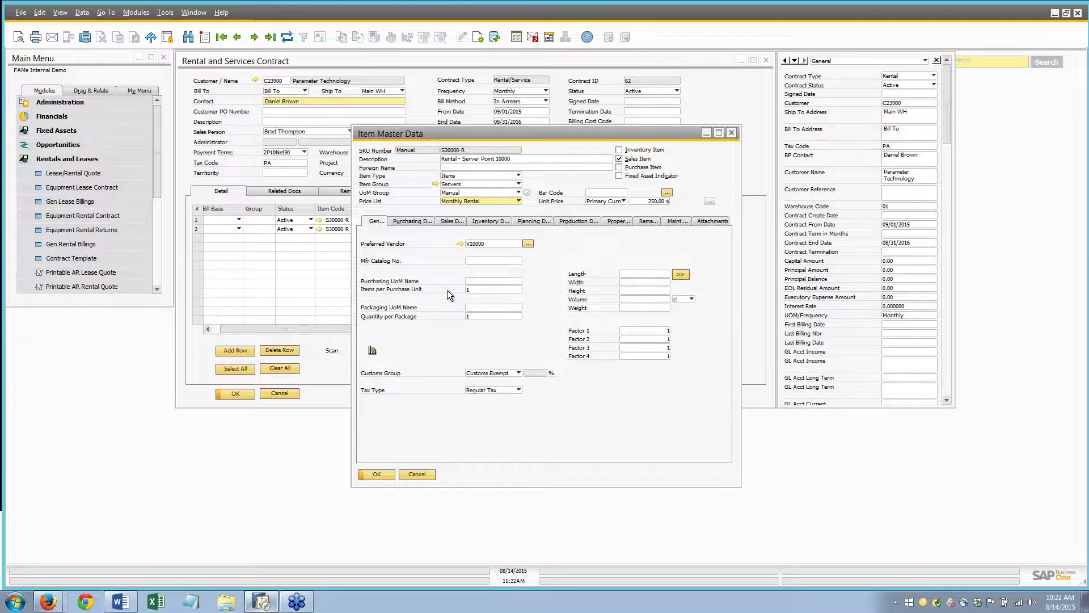
pyautogui.click(732, 133)
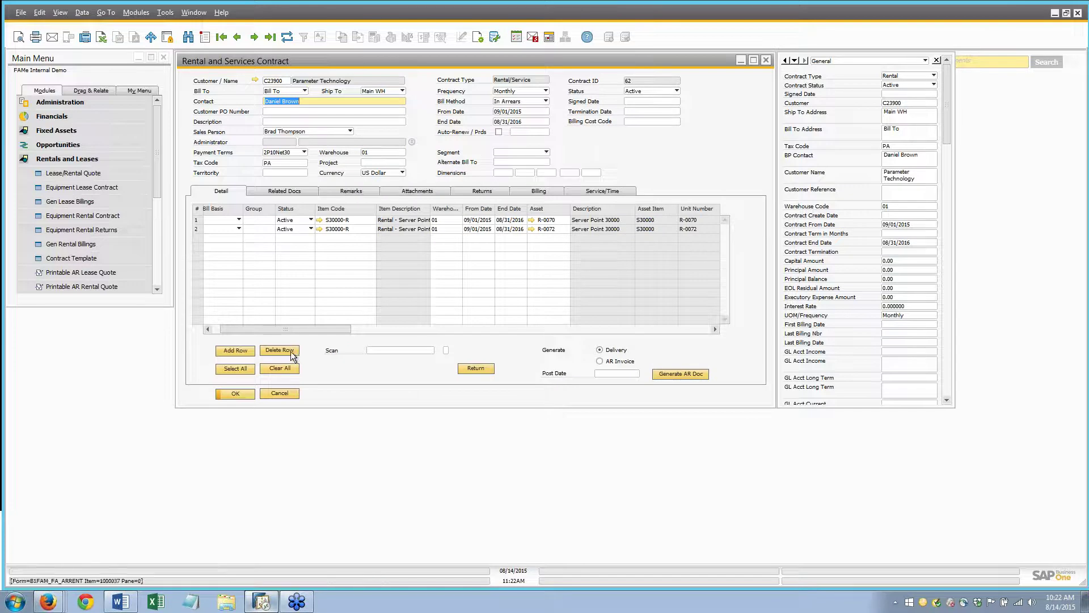
# Examine the contract lines' billing frequency, unit price, bill amount, rental periods and discount percent
pyautogui.moveTo(291, 332); pyautogui.dragTo(405, 332)
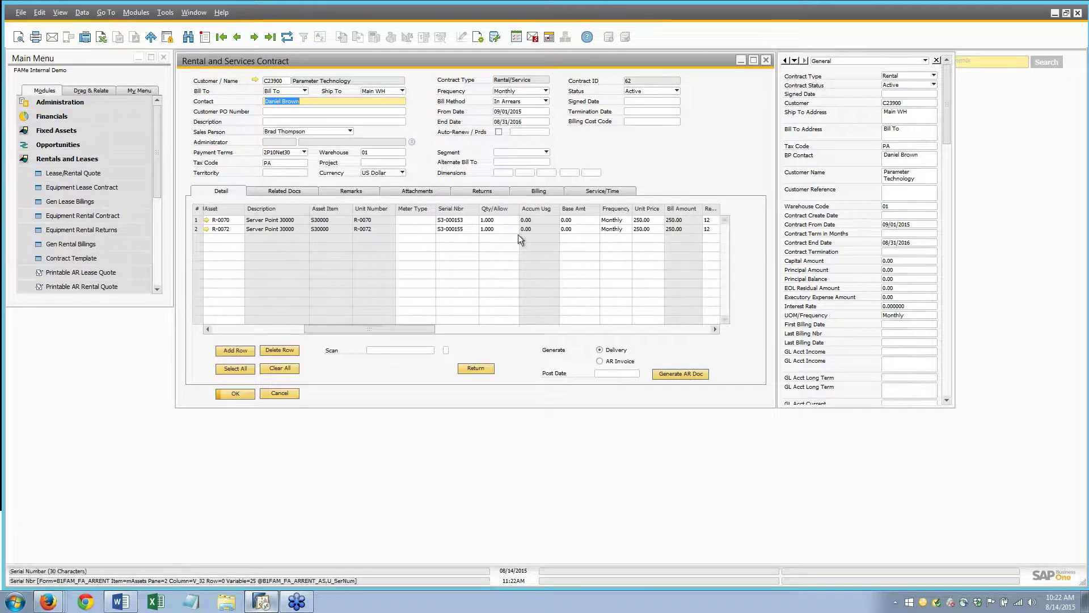
pyautogui.click(648, 229)
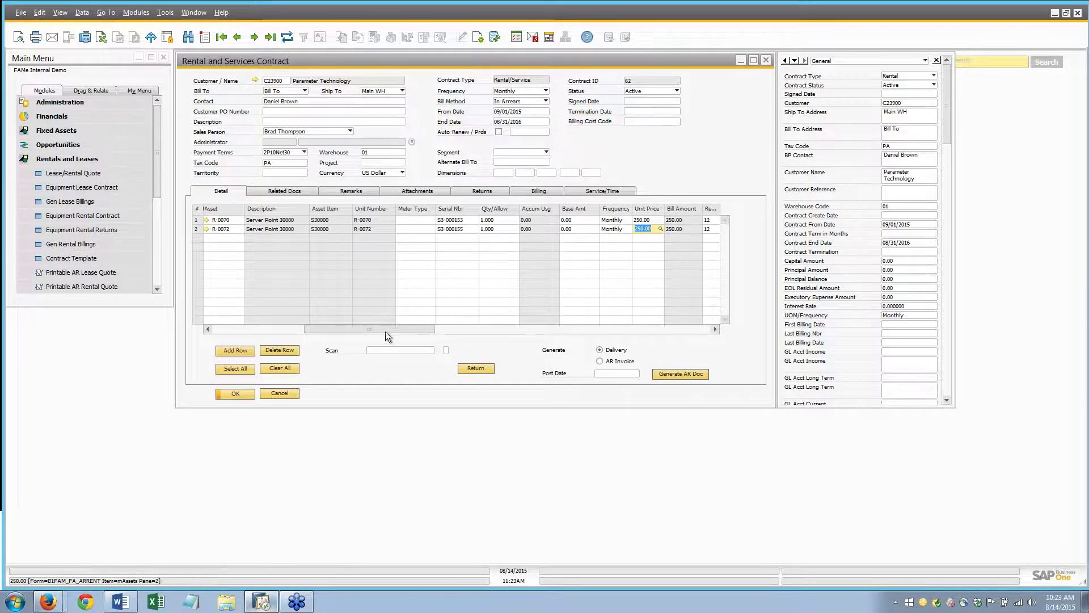
pyautogui.moveTo(386, 332); pyautogui.dragTo(696, 336)
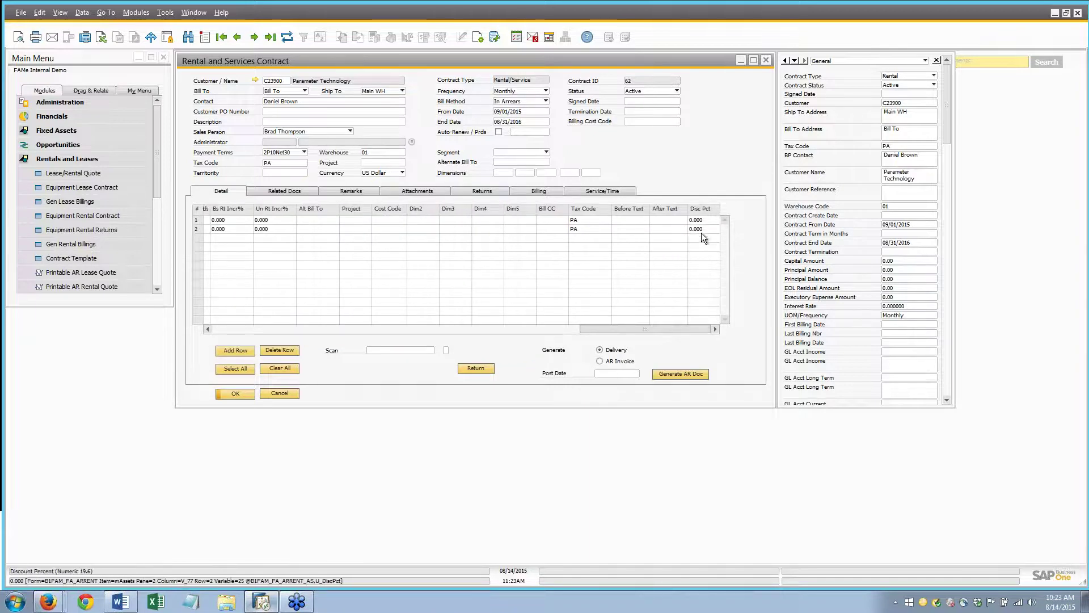
pyautogui.moveTo(679, 329); pyautogui.dragTo(344, 362)
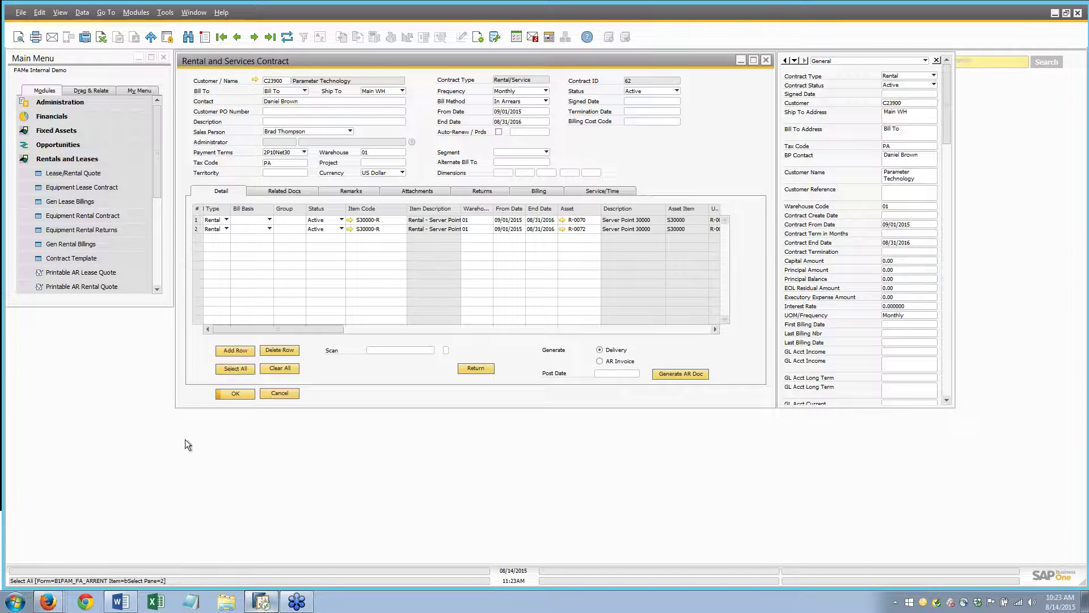
pyautogui.moveTo(316, 332); pyautogui.dragTo(396, 333)
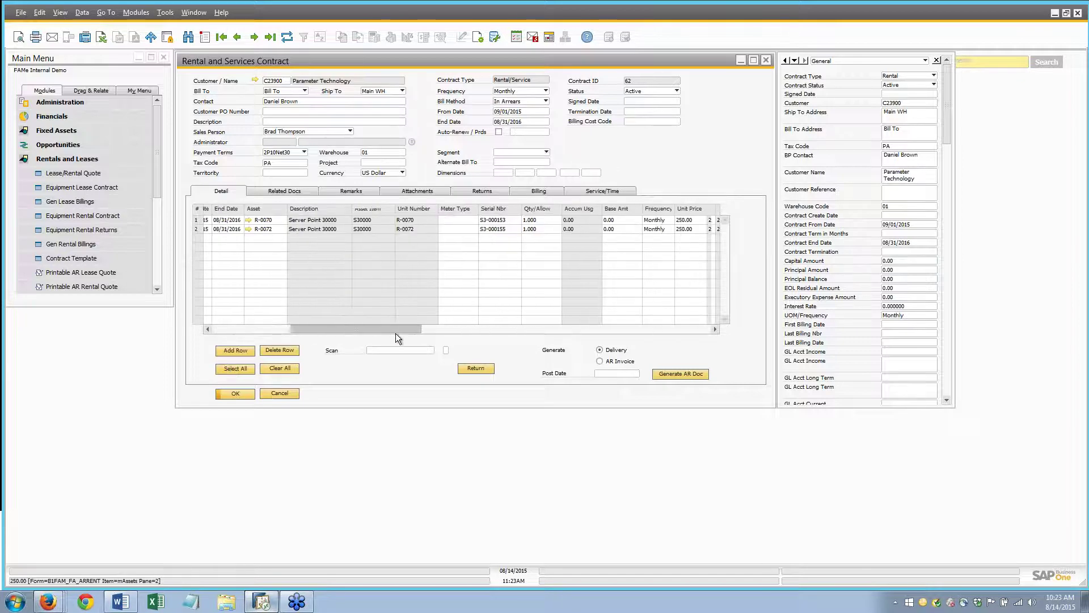
pyautogui.click(574, 229)
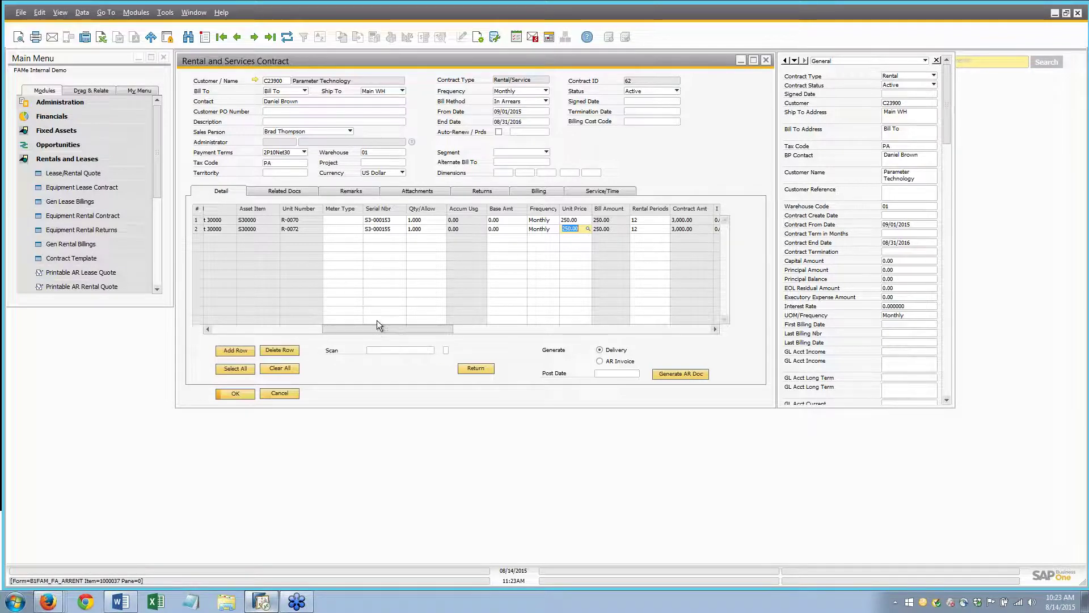
pyautogui.moveTo(374, 331); pyautogui.dragTo(264, 335)
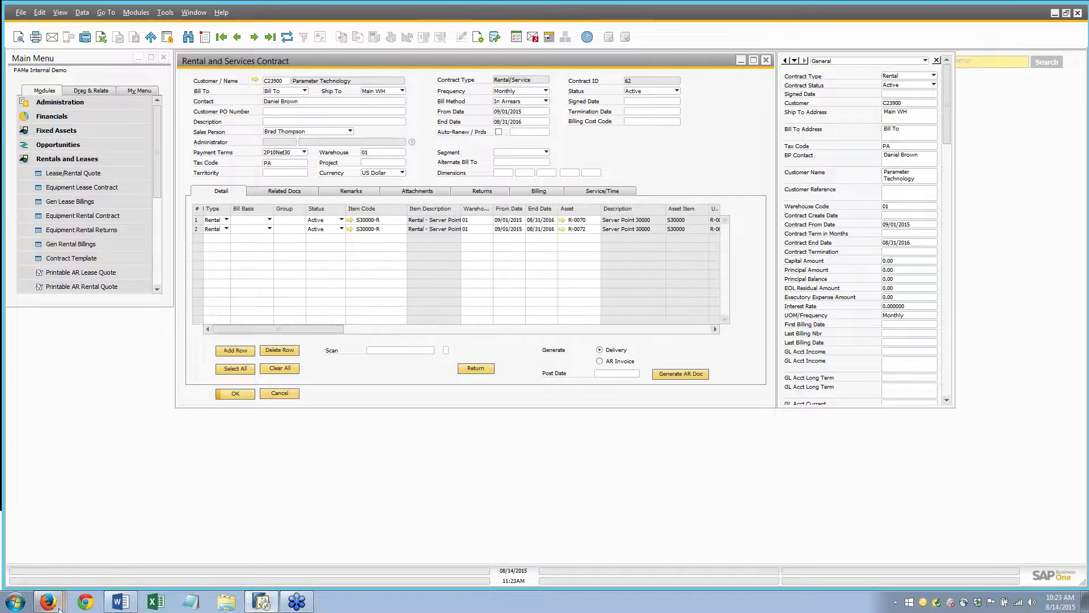
# Switch to the Google Slides presentation and advance to the "Billing Management" slide
pyautogui.click(56, 577)
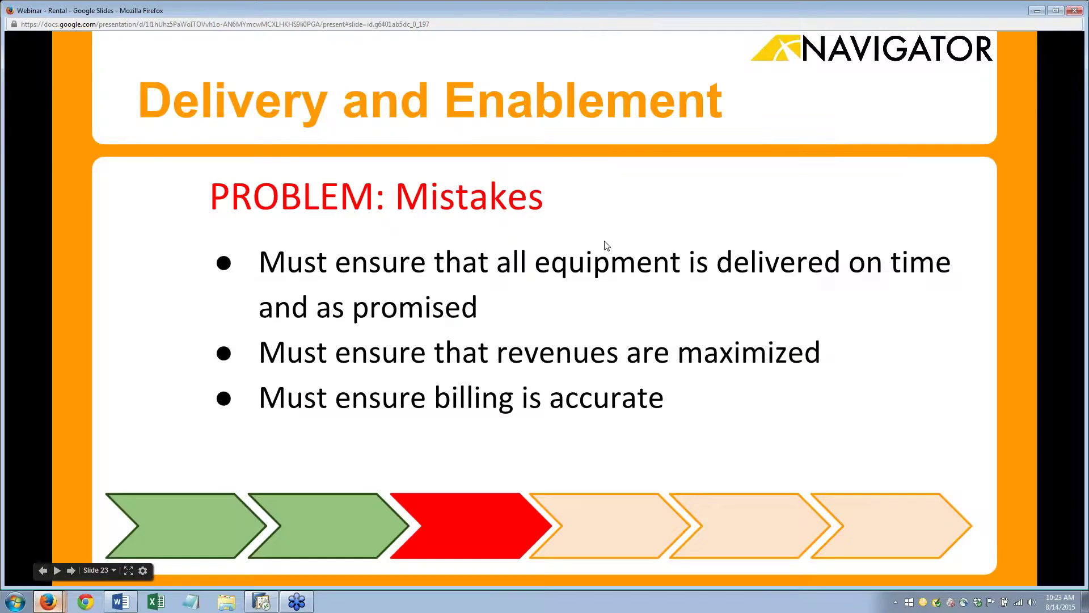
pyautogui.click(607, 245)
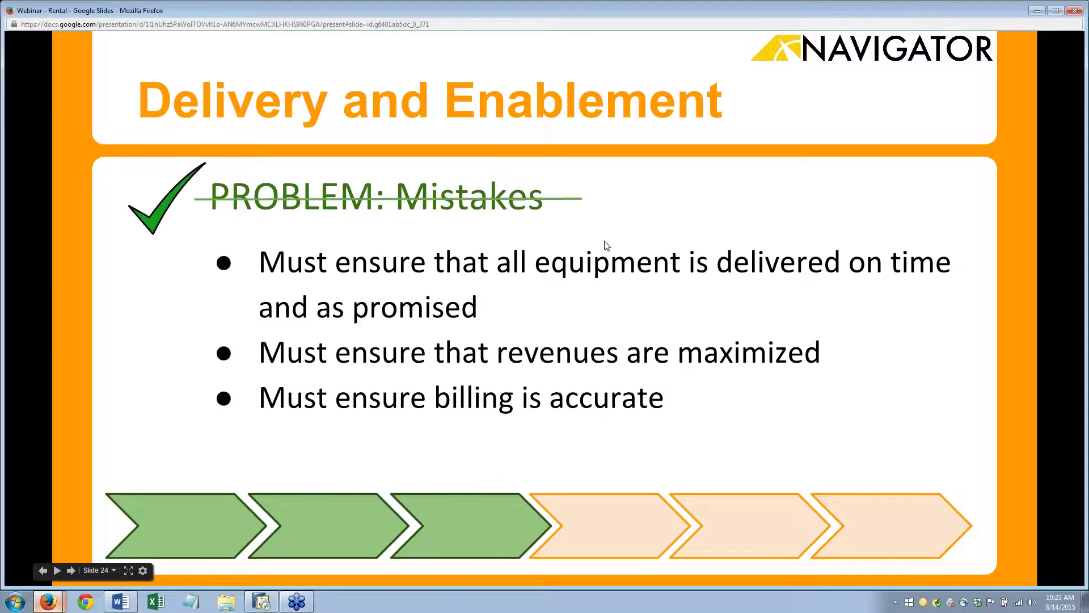
pyautogui.click(606, 246)
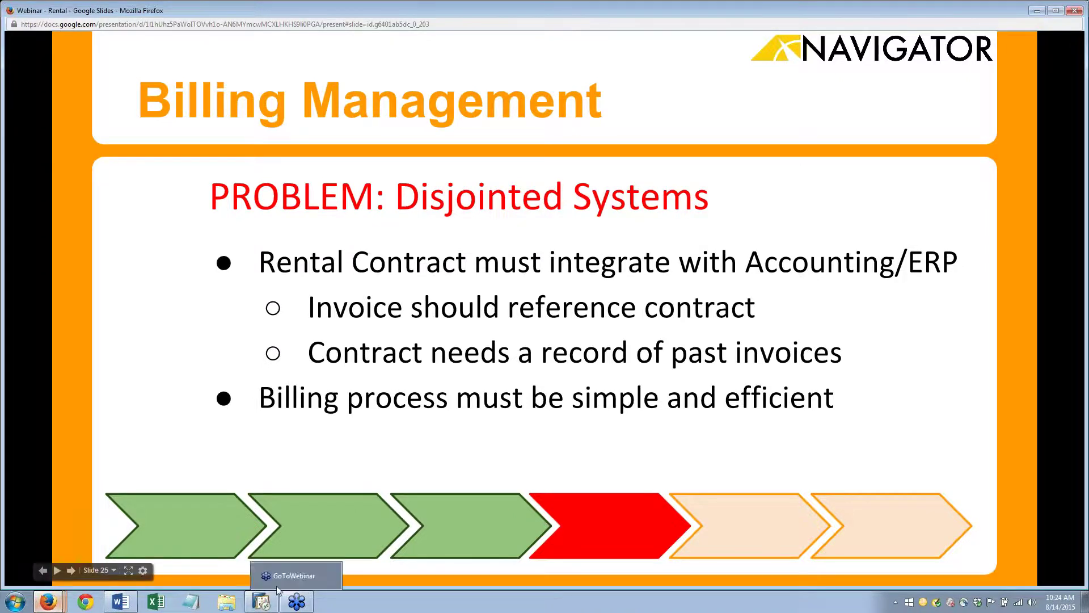
# Switch back to SAP Business One, select all contract lines and try to generate a delivery document without a post date
pyautogui.click(262, 601)
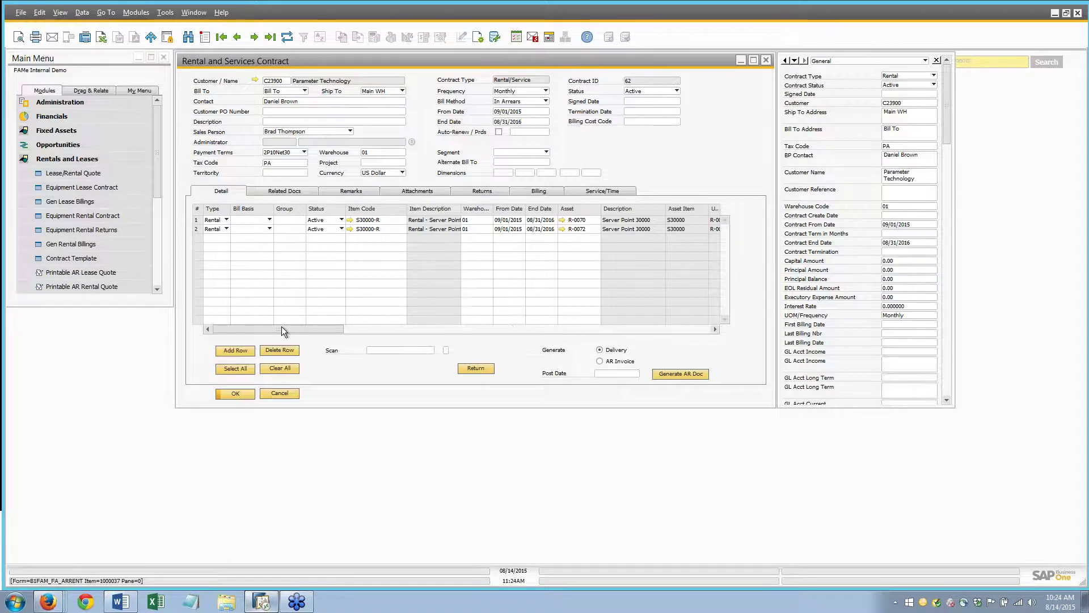
pyautogui.moveTo(277, 329); pyautogui.dragTo(452, 342)
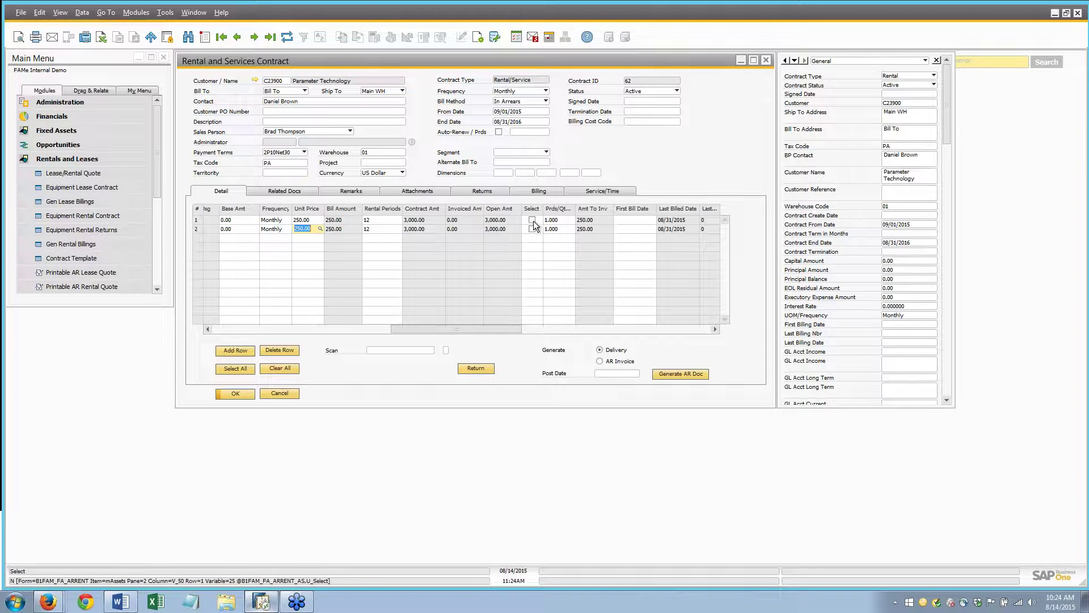
pyautogui.click(237, 369)
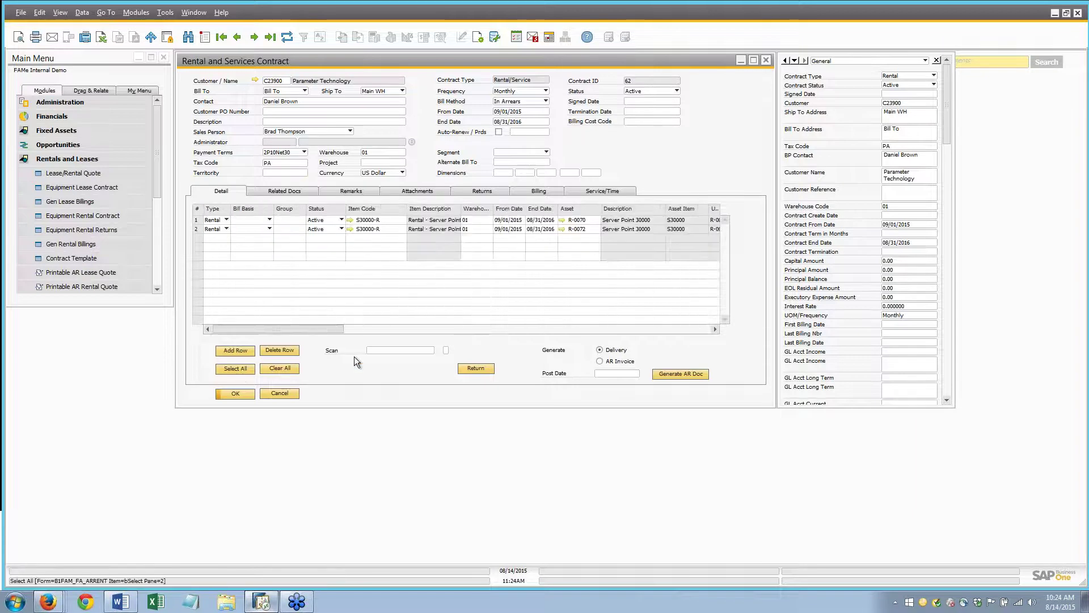
pyautogui.moveTo(253, 332); pyautogui.dragTo(495, 334)
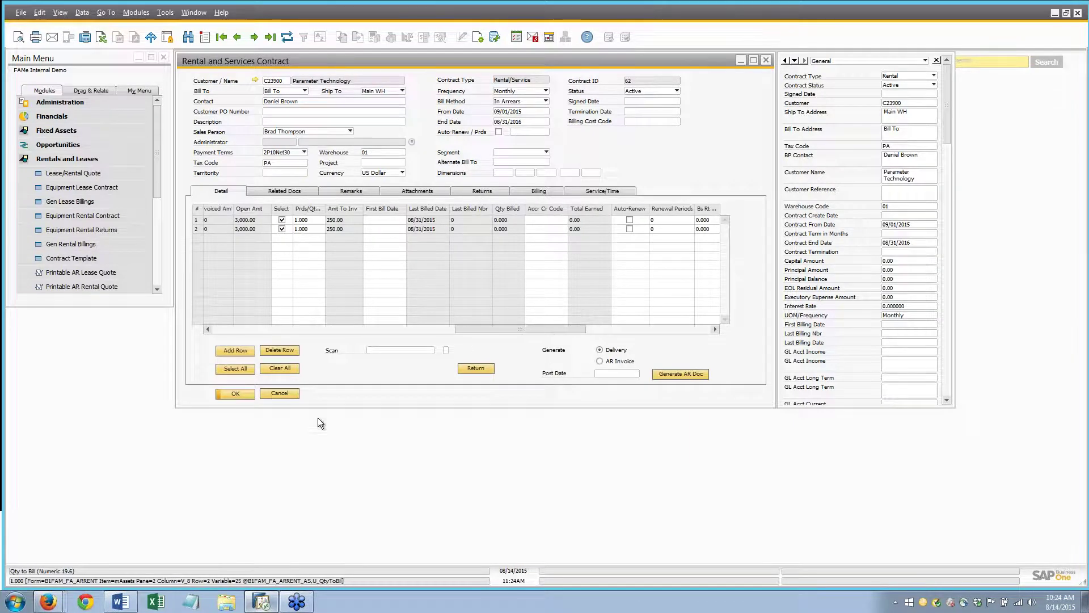
pyautogui.click(673, 373)
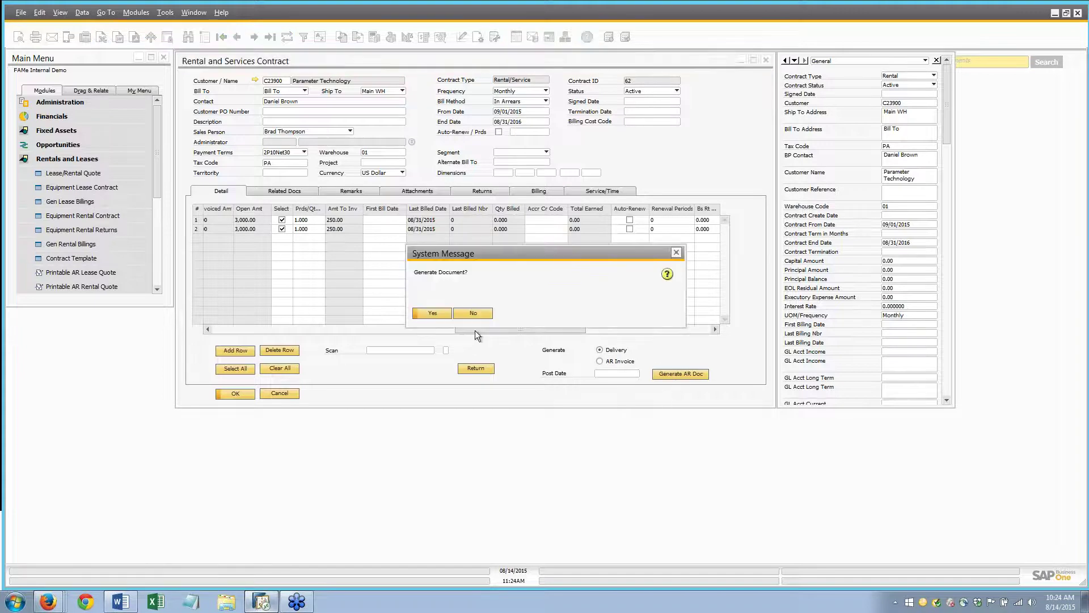
pyautogui.click(415, 308)
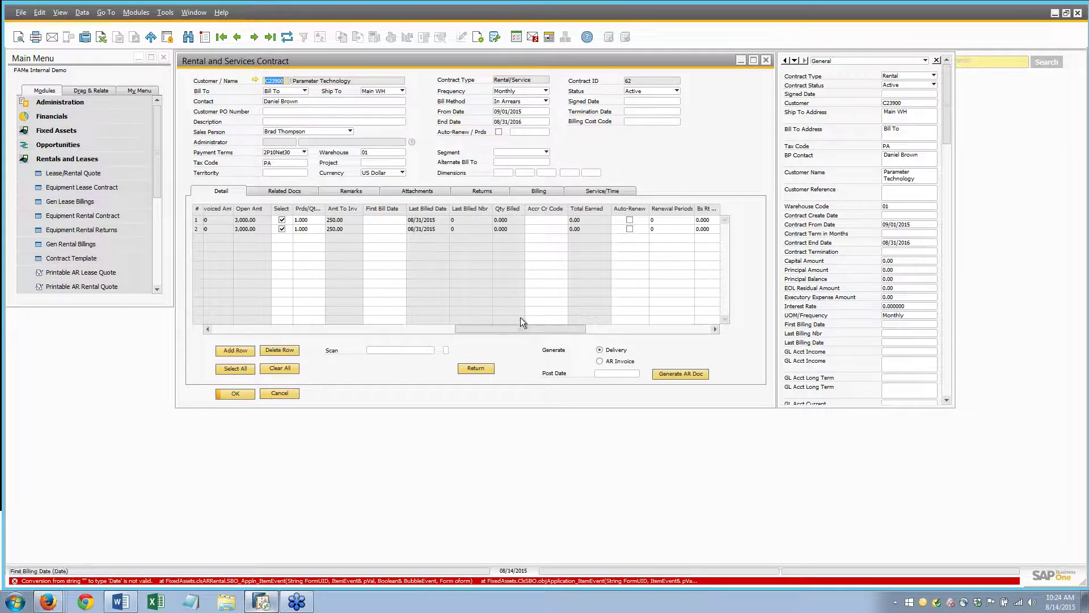
# Review the contract lines' contract amount, invoiced amount, open amount and last billed date
pyautogui.moveTo(518, 328); pyautogui.dragTo(236, 329)
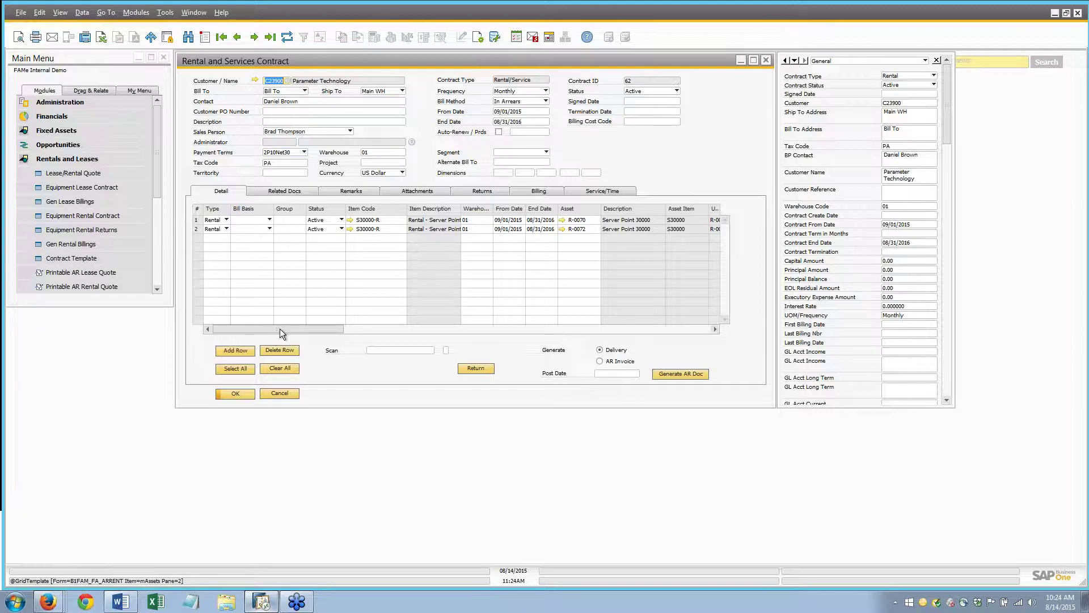
pyautogui.moveTo(281, 329); pyautogui.dragTo(482, 341)
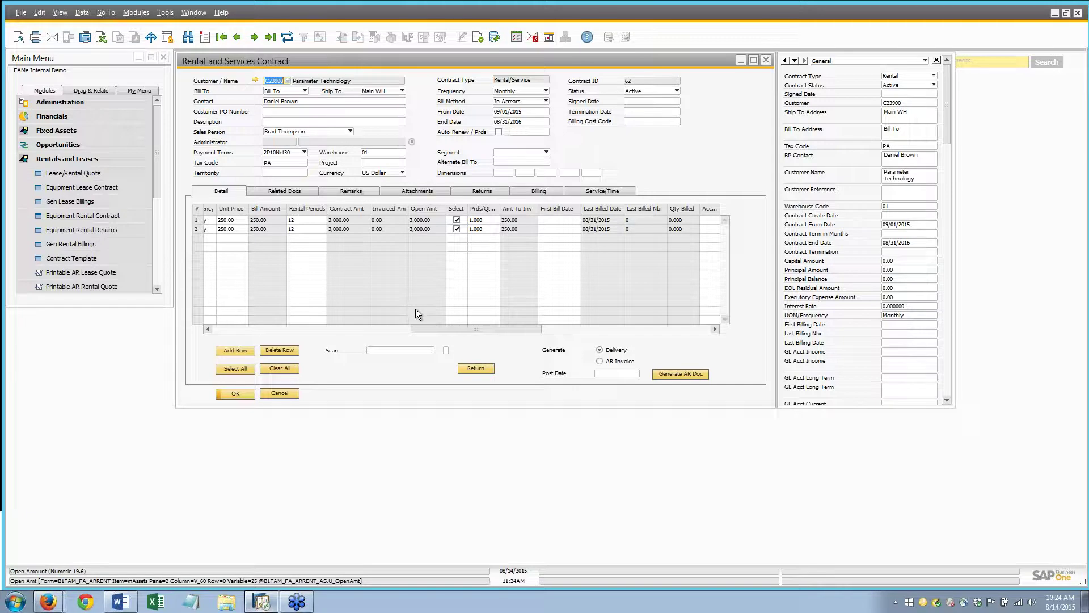
pyautogui.moveTo(461, 328); pyautogui.dragTo(203, 332)
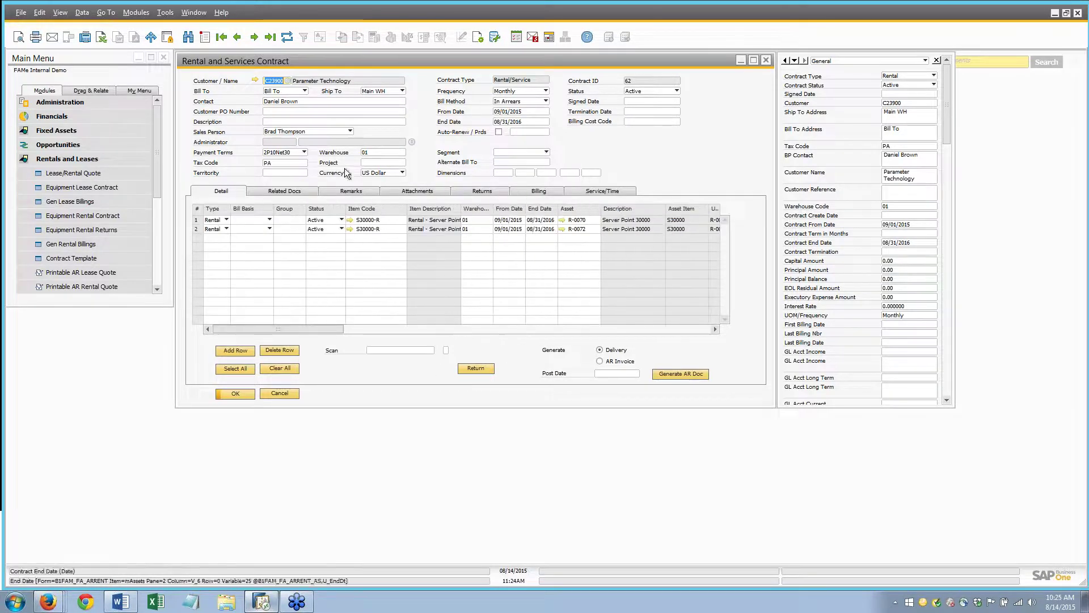
# Open the delivery from the contract's related documents, check its rental base reference columns, and return to the contract's line details
pyautogui.click(273, 192)
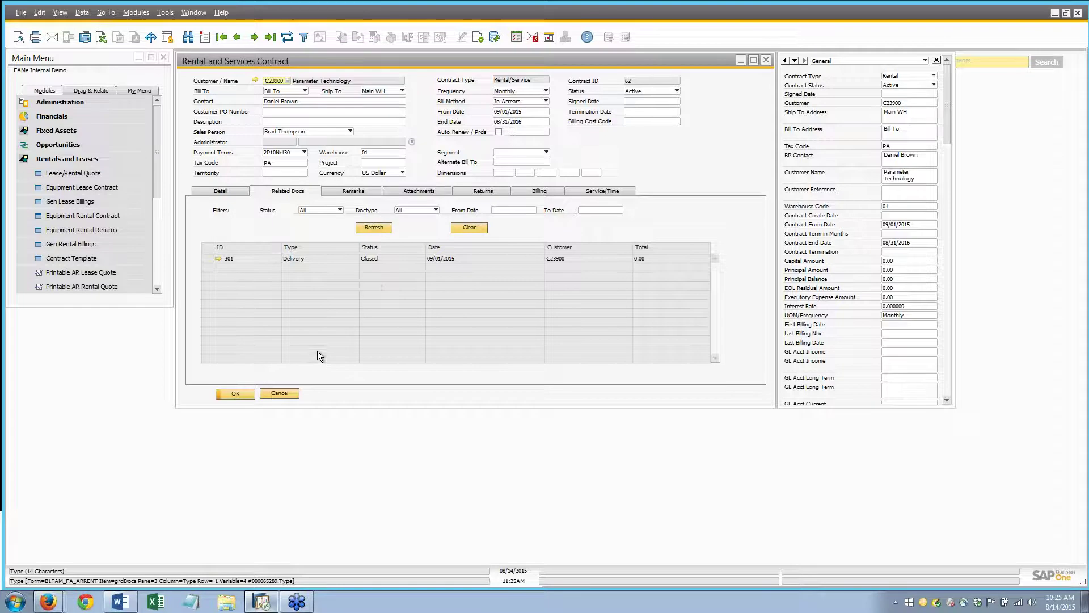
pyautogui.click(218, 259)
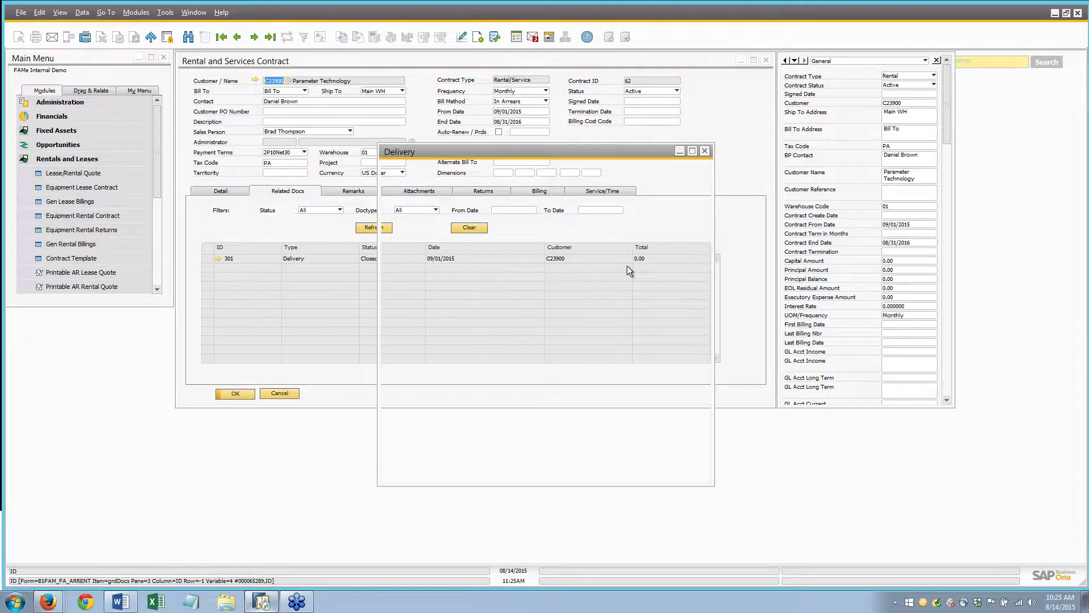
pyautogui.moveTo(461, 358); pyautogui.dragTo(606, 365)
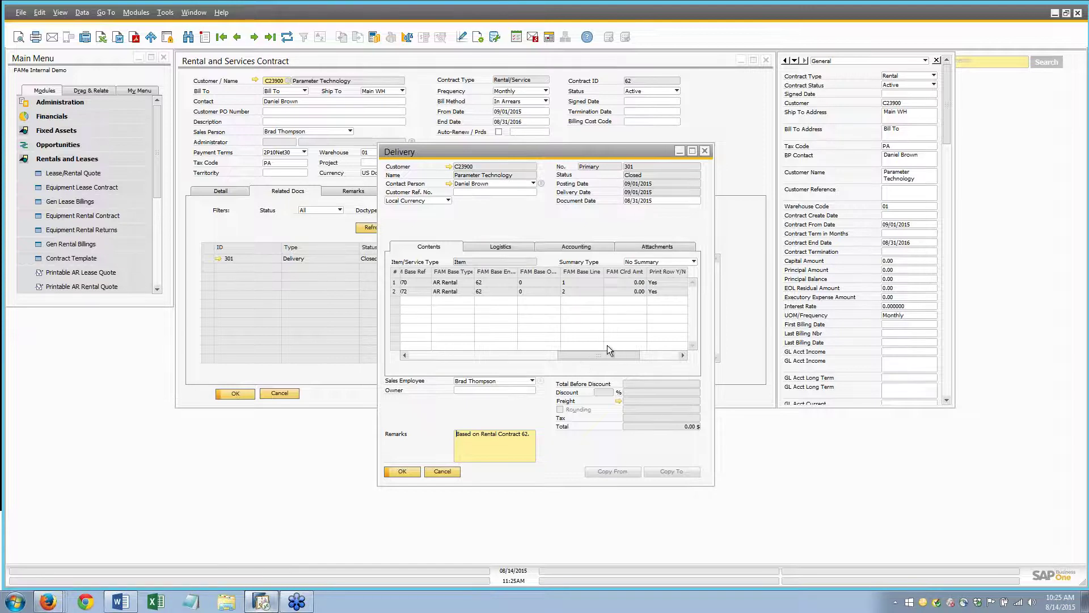
pyautogui.click(443, 471)
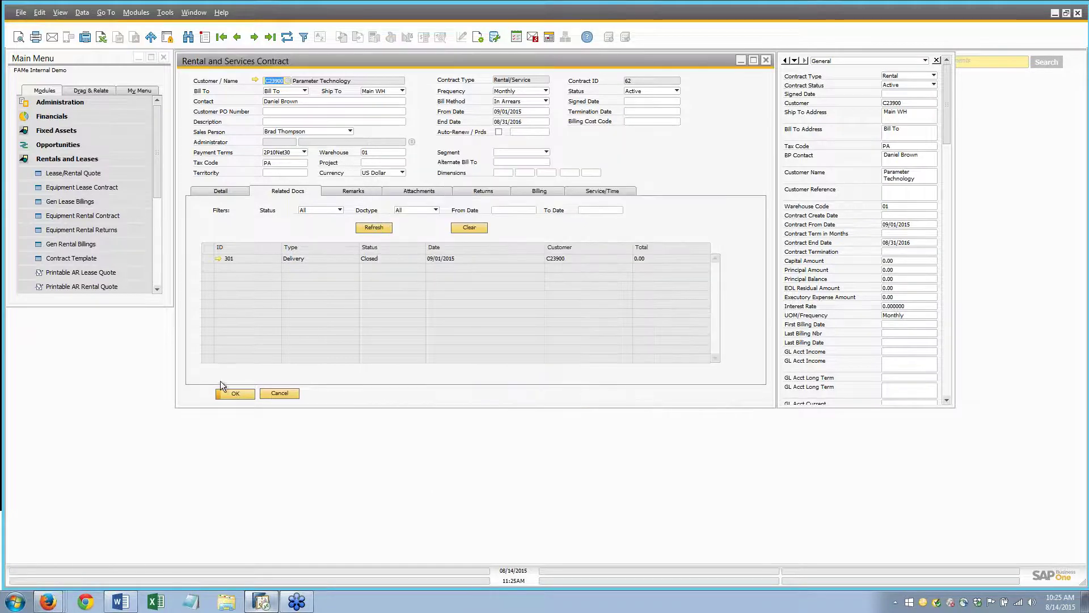
pyautogui.click(218, 192)
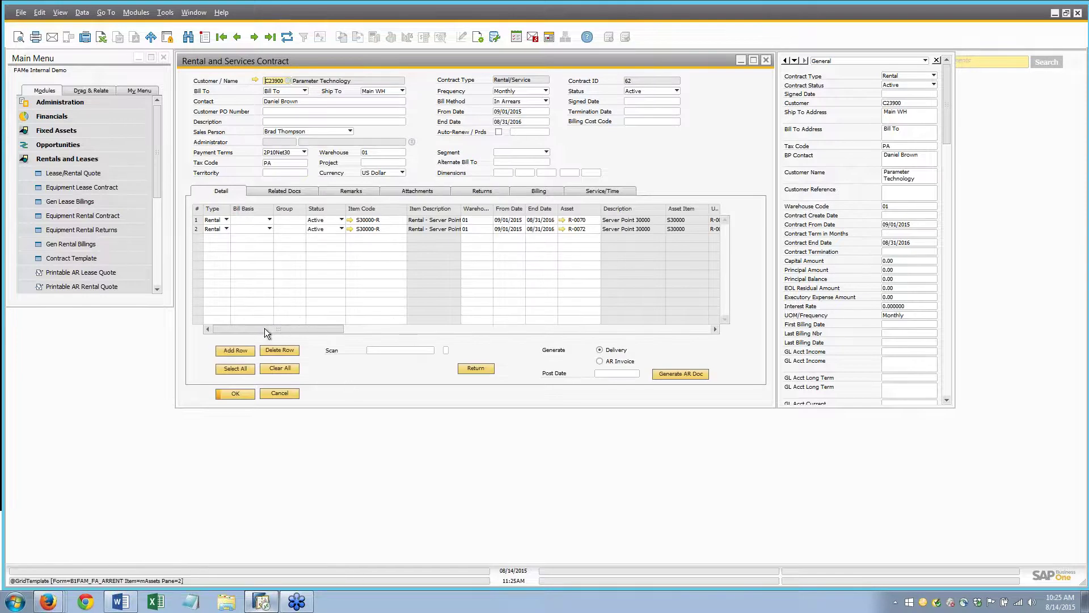
# In Gen Rental Billings, list the AR Rental Billing lines as of 09/30/2015 and locate the current contract's lines
pyautogui.click(77, 244)
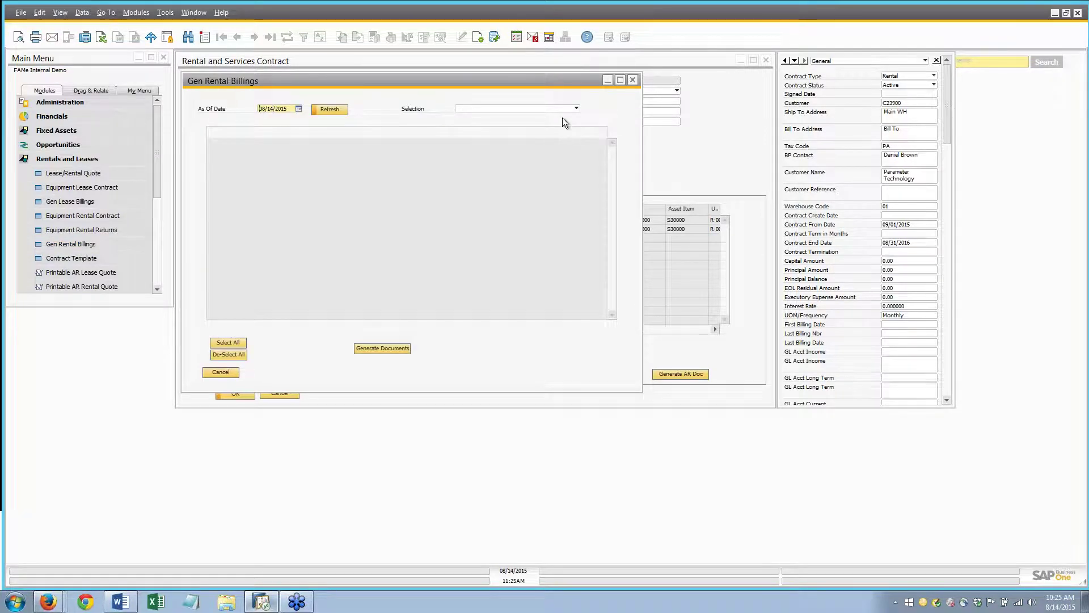
pyautogui.write('09030')
pyautogui.press('BackSpace')
pyautogui.press('BackSpace')
pyautogui.write('30')
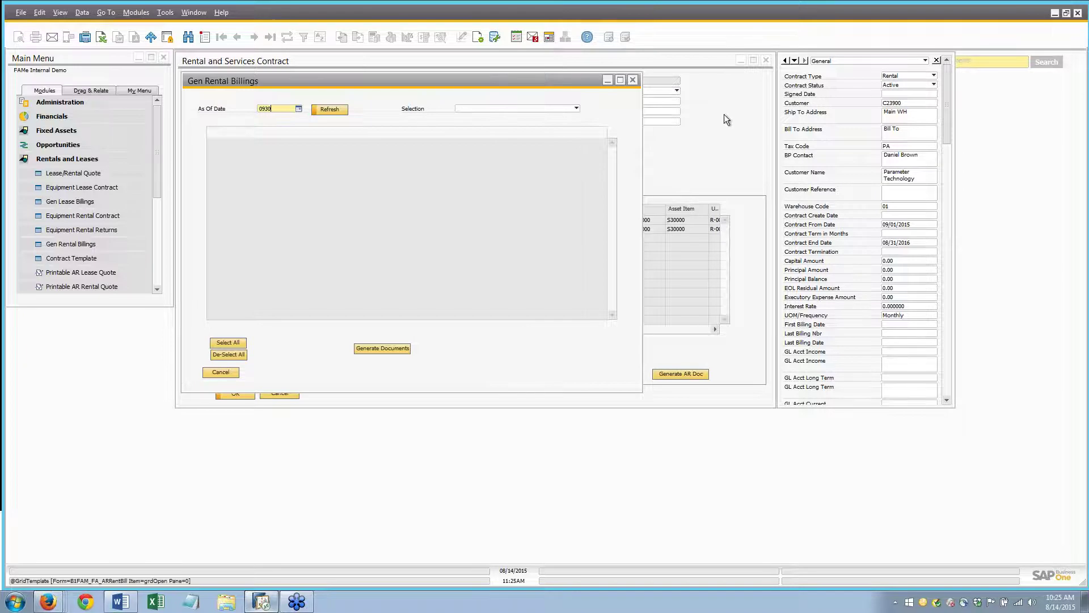
pyautogui.press('Tab')
pyautogui.click(460, 108)
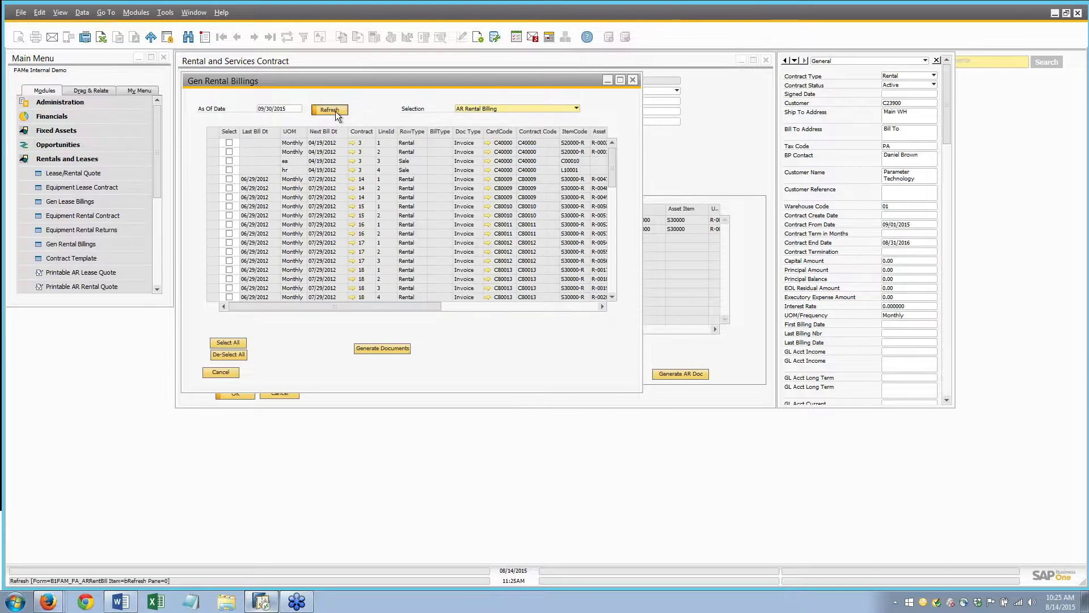
pyautogui.moveTo(611, 161); pyautogui.dragTo(599, 300)
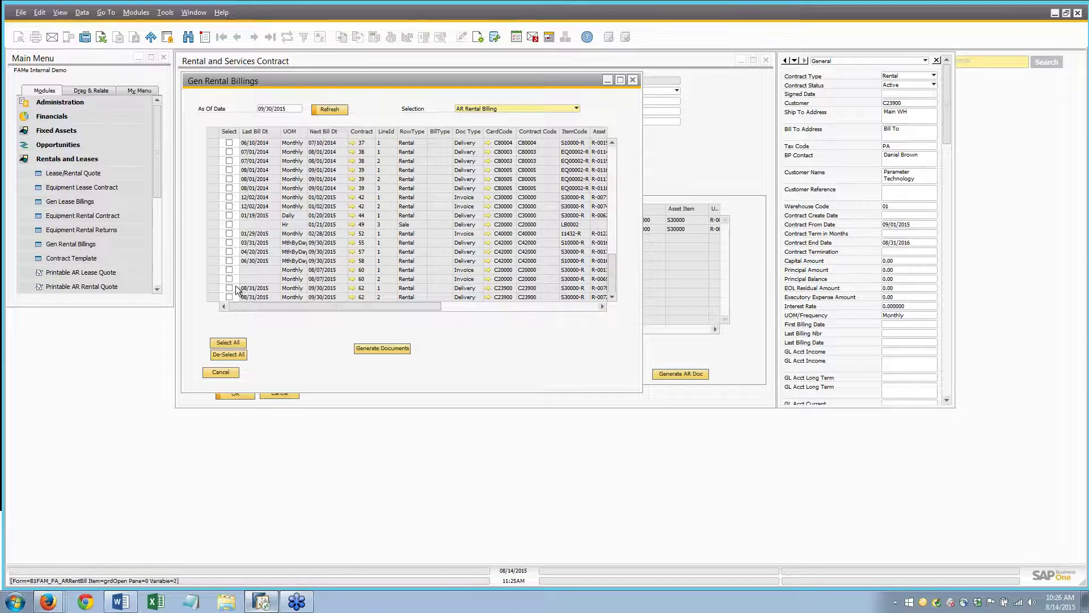
# Review the quantity, price, open amount and amount-to-invoice columns of the current contract's rental billing lines
pyautogui.moveTo(237, 305); pyautogui.dragTo(341, 307)
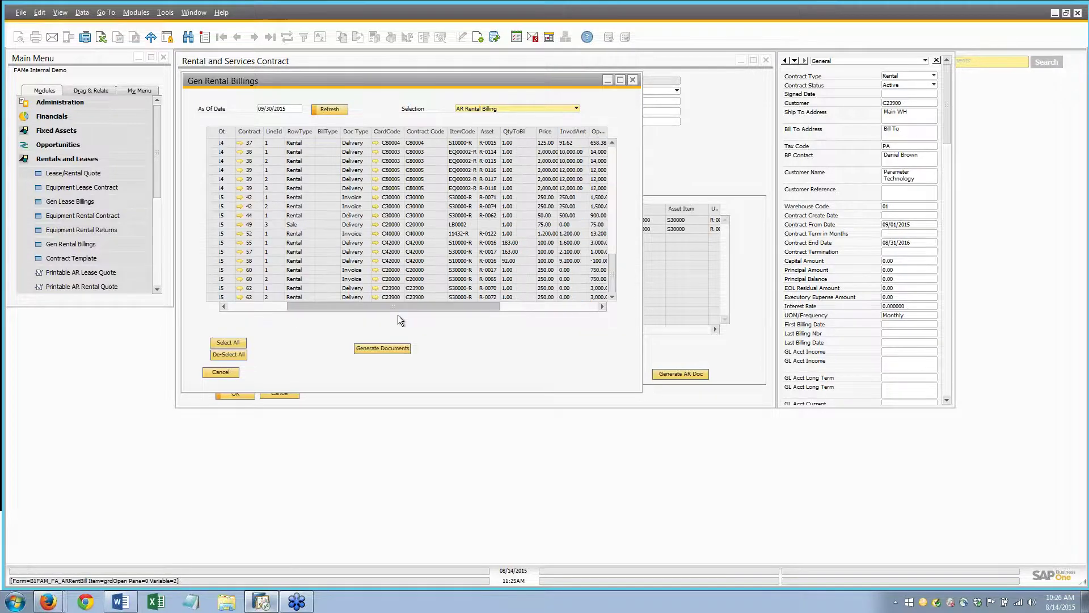
pyautogui.moveTo(427, 316); pyautogui.dragTo(465, 318)
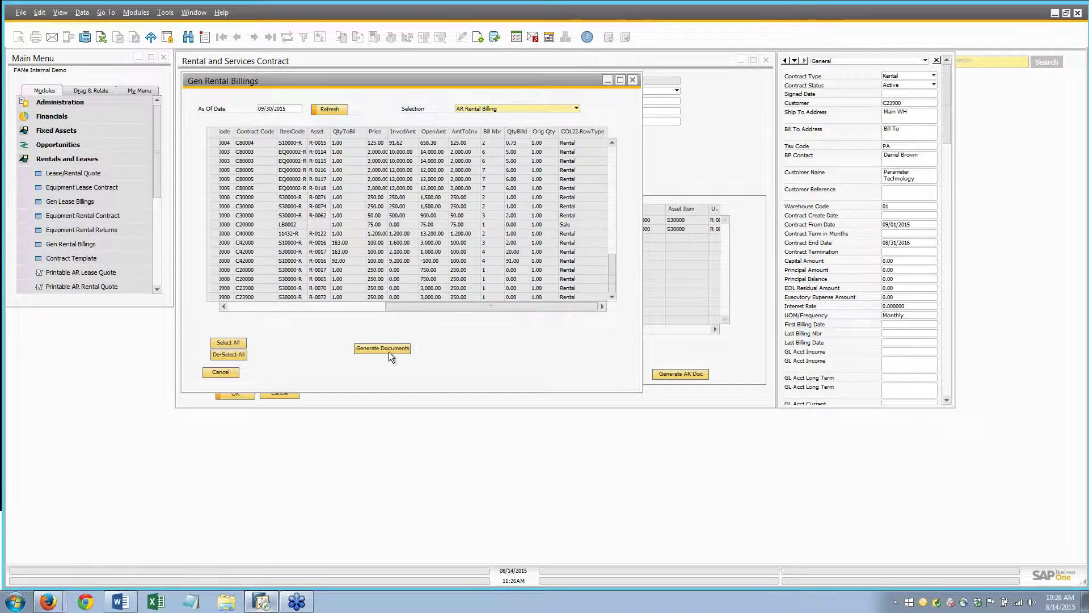
pyautogui.click(305, 306)
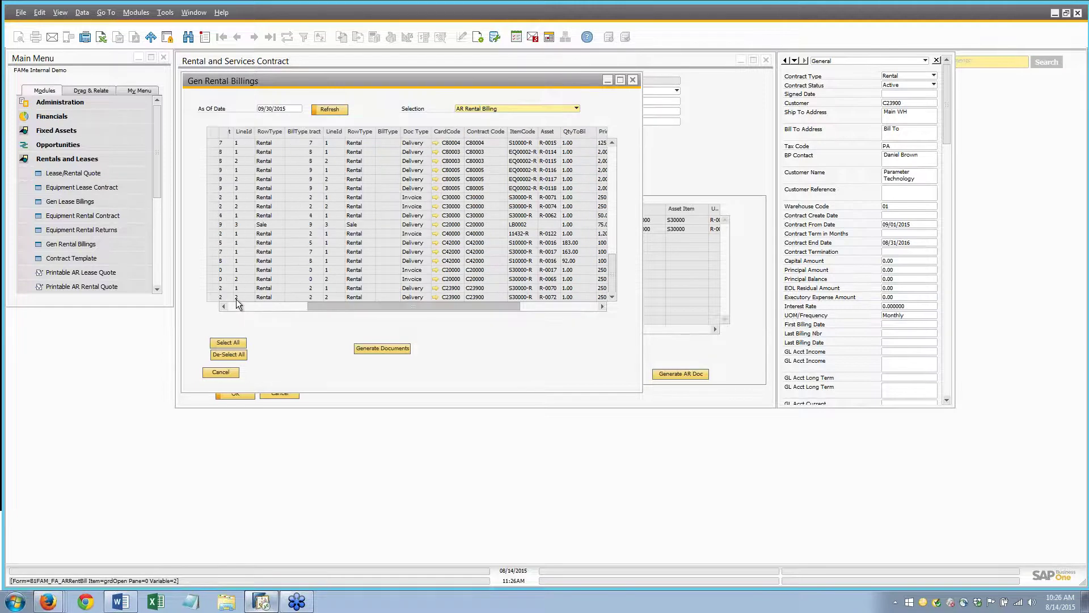
# Select the current contract's two billing lines, extend the selection to all lines, and leave Gen Rental Billings without generating documents
pyautogui.click(229, 288)
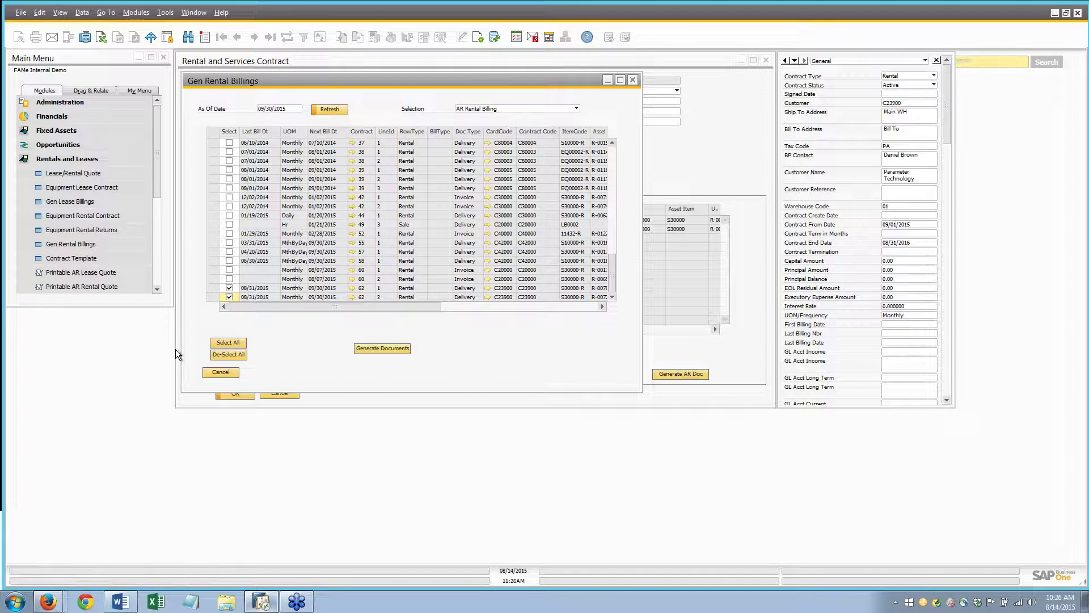
pyautogui.click(239, 343)
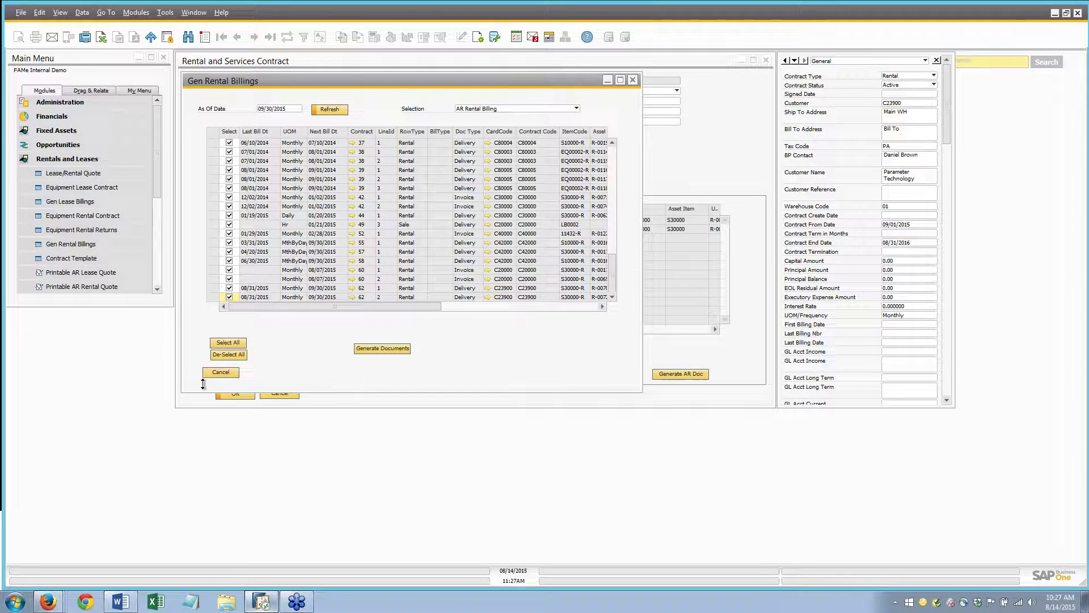
pyautogui.click(221, 375)
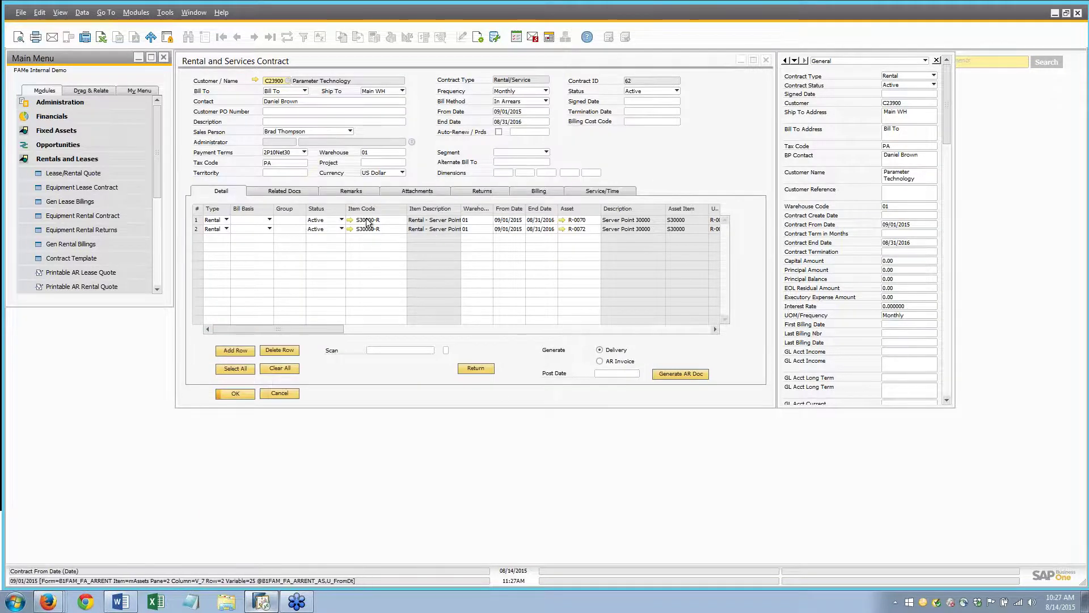
# Check the rental contract's related documents
pyautogui.click(285, 191)
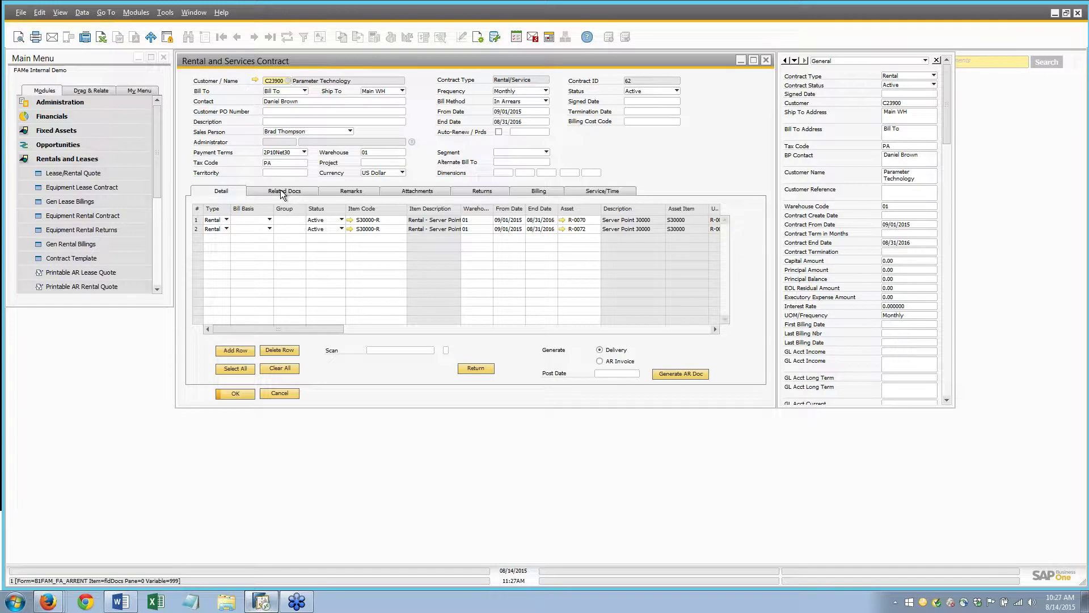
pyautogui.click(222, 261)
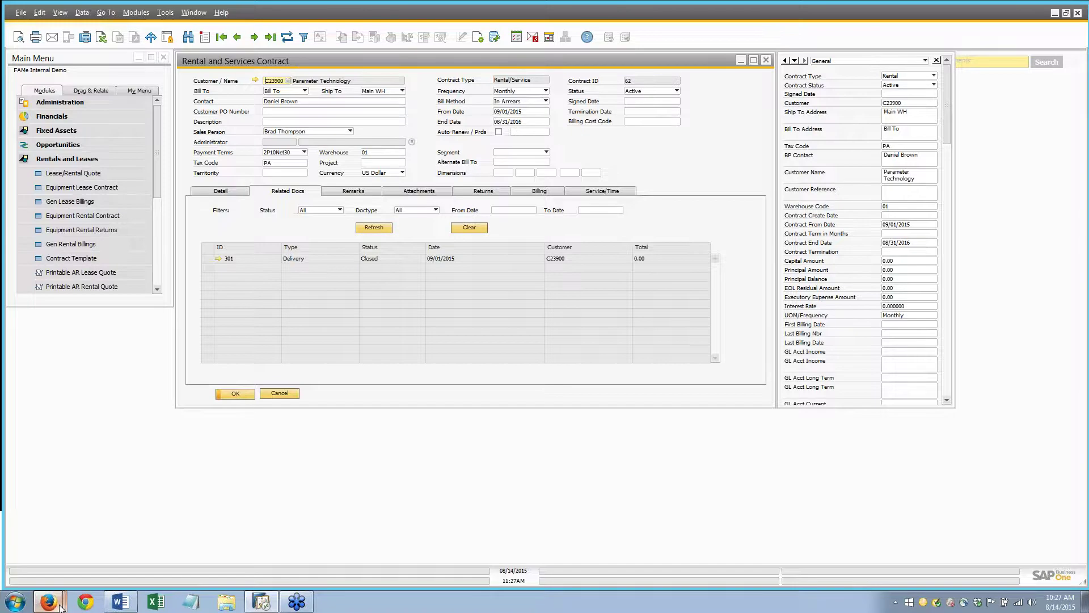
# Switch to the Google Slides presentation in Firefox and advance to the Change Management slide
pyautogui.moveTo(62, 605)
pyautogui.click(85, 571)
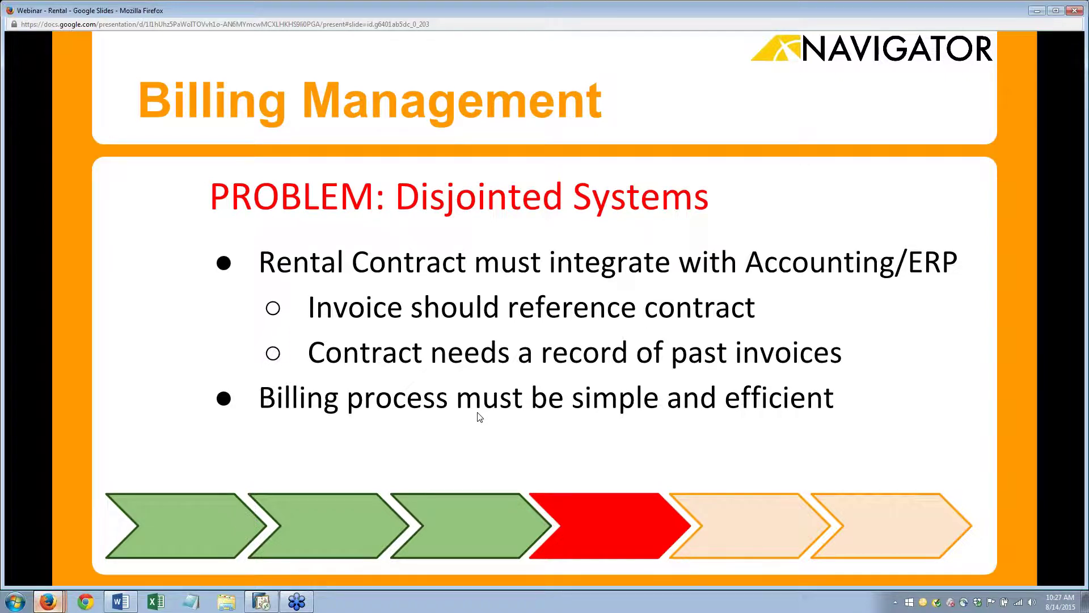
pyautogui.press('Right')
pyautogui.press('Right')
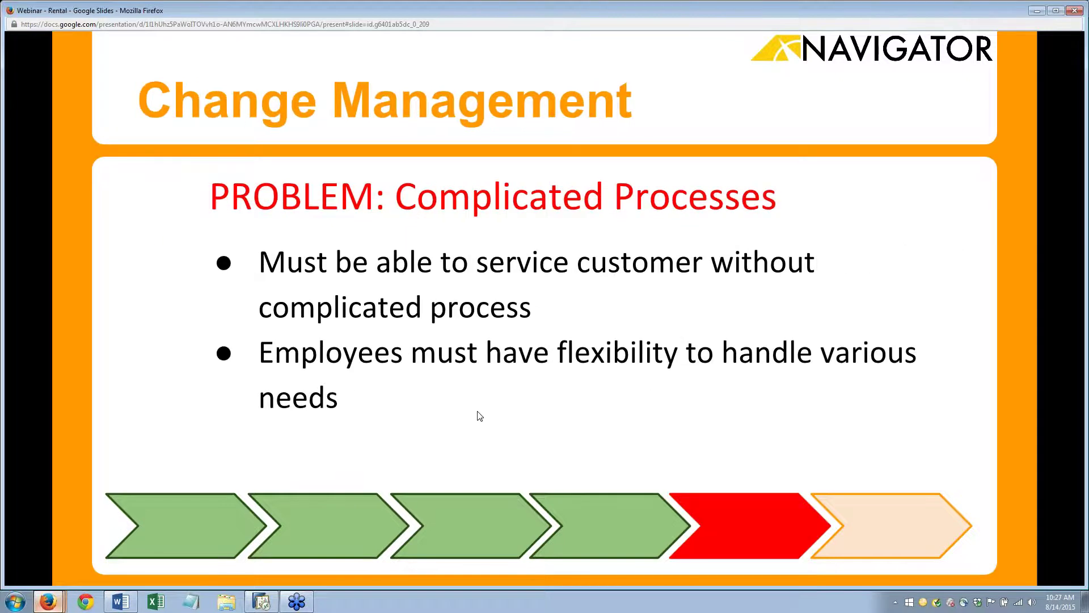
# Switch back to SAP Business One and review the contract's detail lines with their dates, assets and serial numbers
pyautogui.moveTo(261, 602)
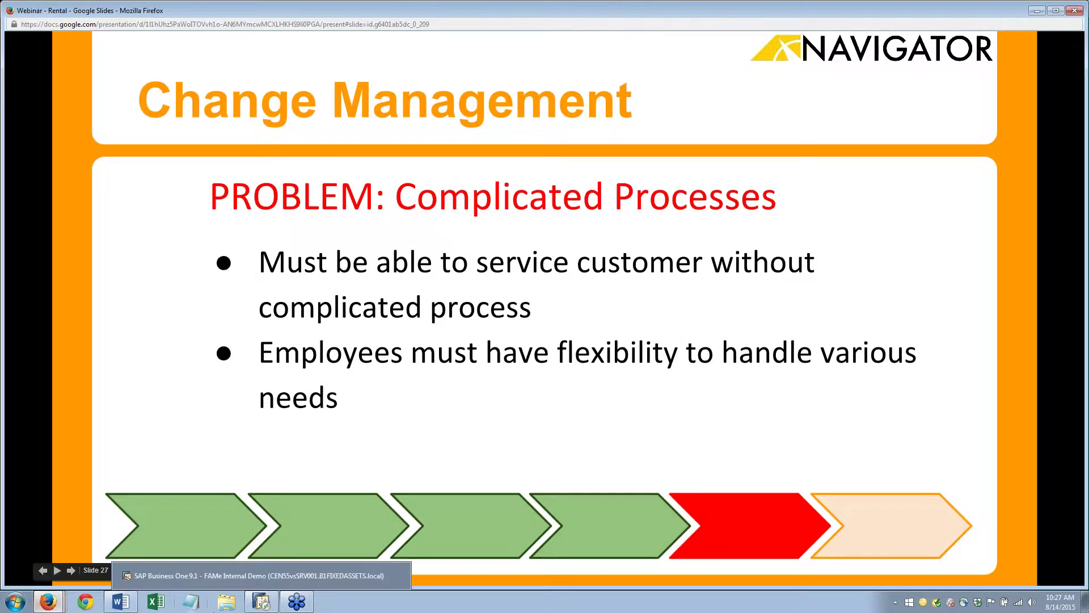
pyautogui.click(261, 601)
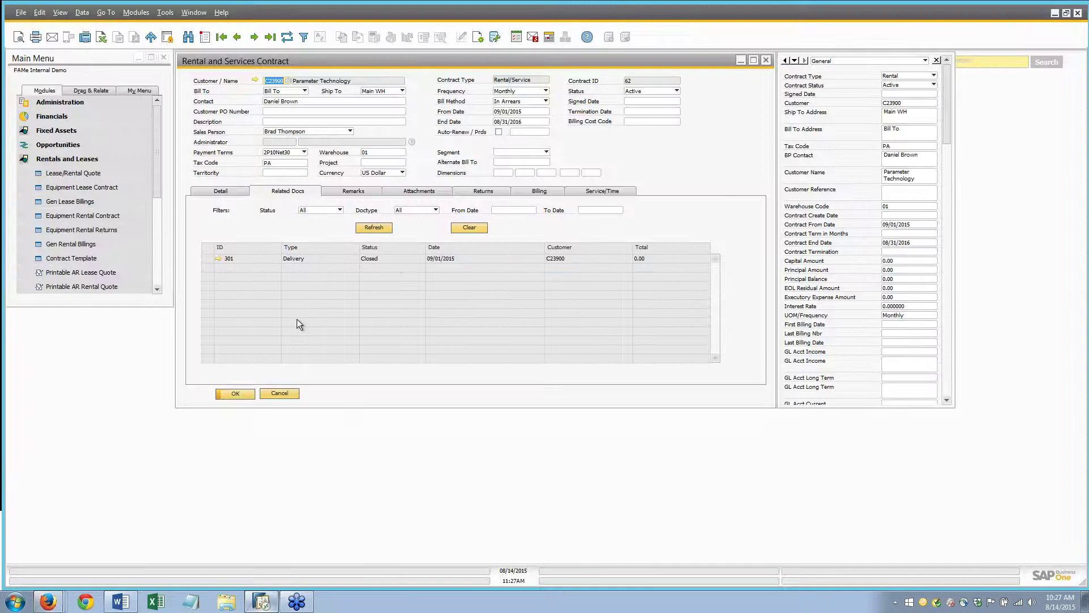
pyautogui.click(222, 193)
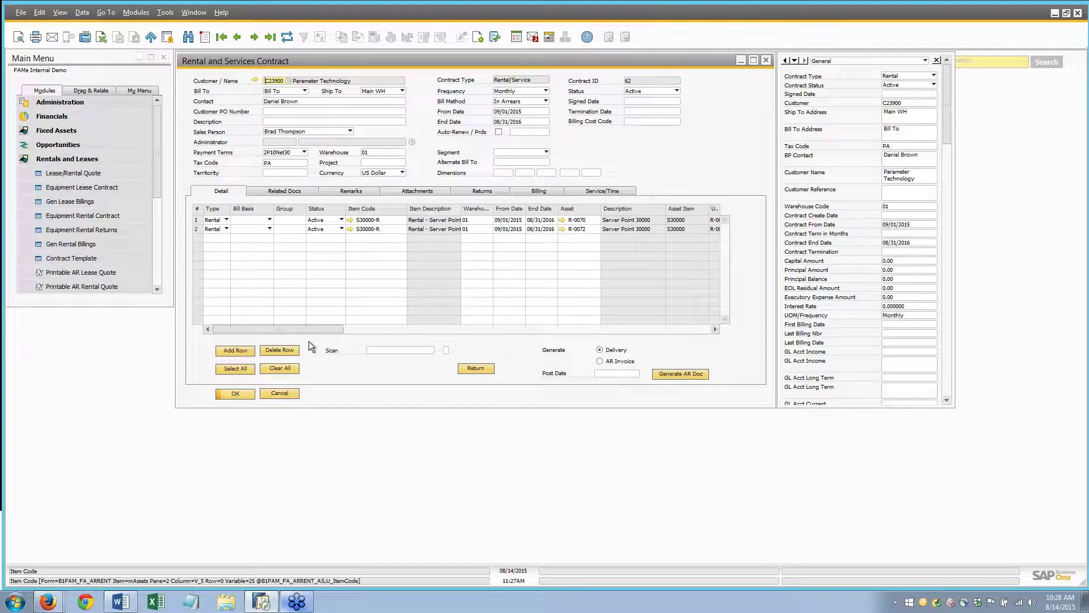
pyautogui.moveTo(313, 332); pyautogui.dragTo(259, 332)
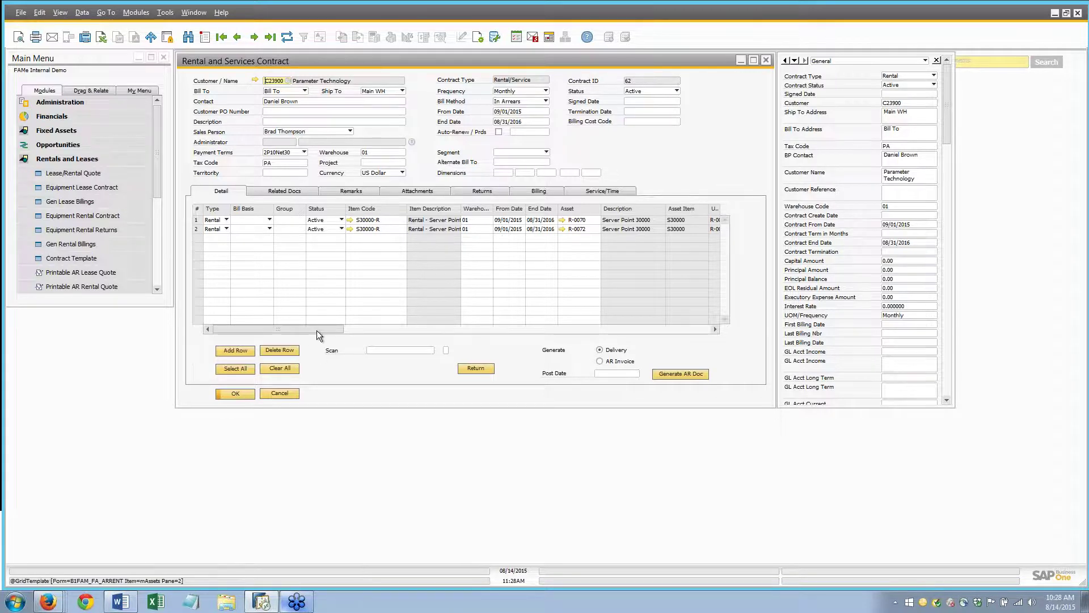
pyautogui.moveTo(317, 330); pyautogui.dragTo(337, 333)
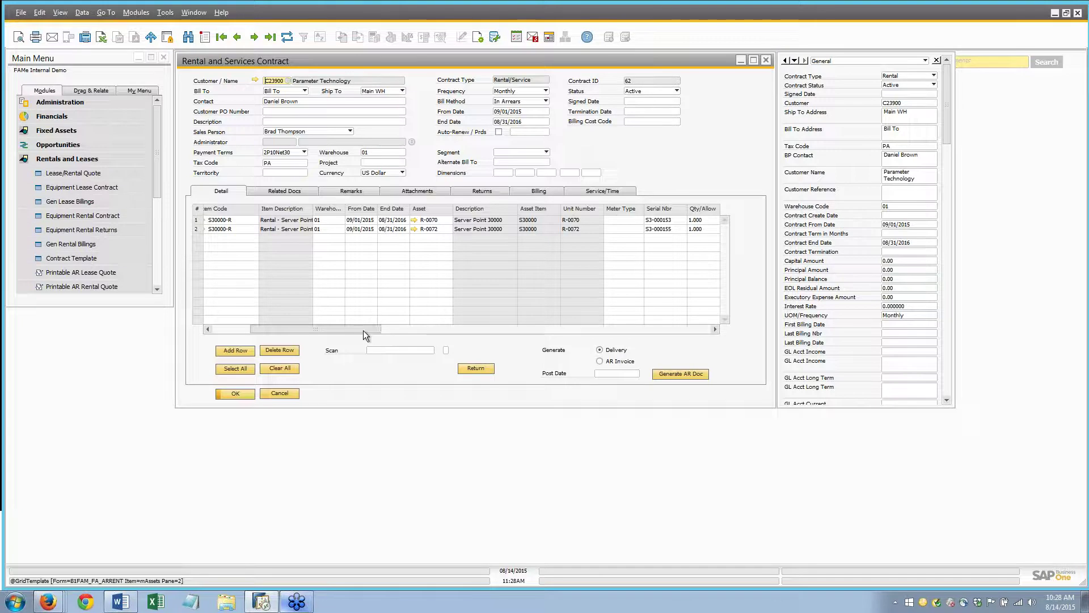
# Start an equipment rental return for the contract with a returned quantity of 1 for asset R-0072, dated 09/30/2015
pyautogui.click(476, 370)
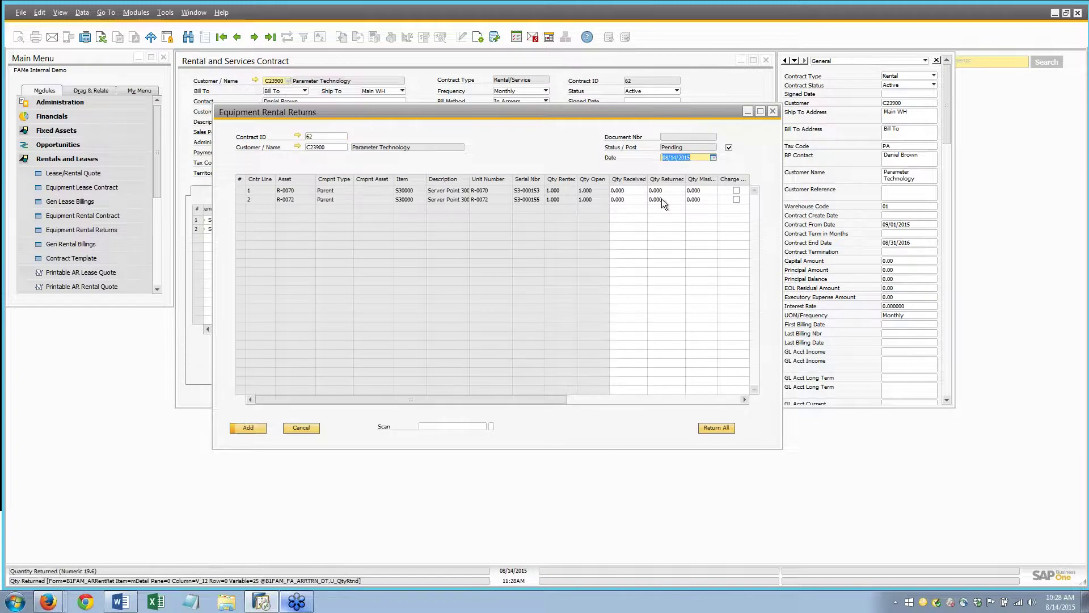
pyautogui.click(662, 200)
pyautogui.write('1')
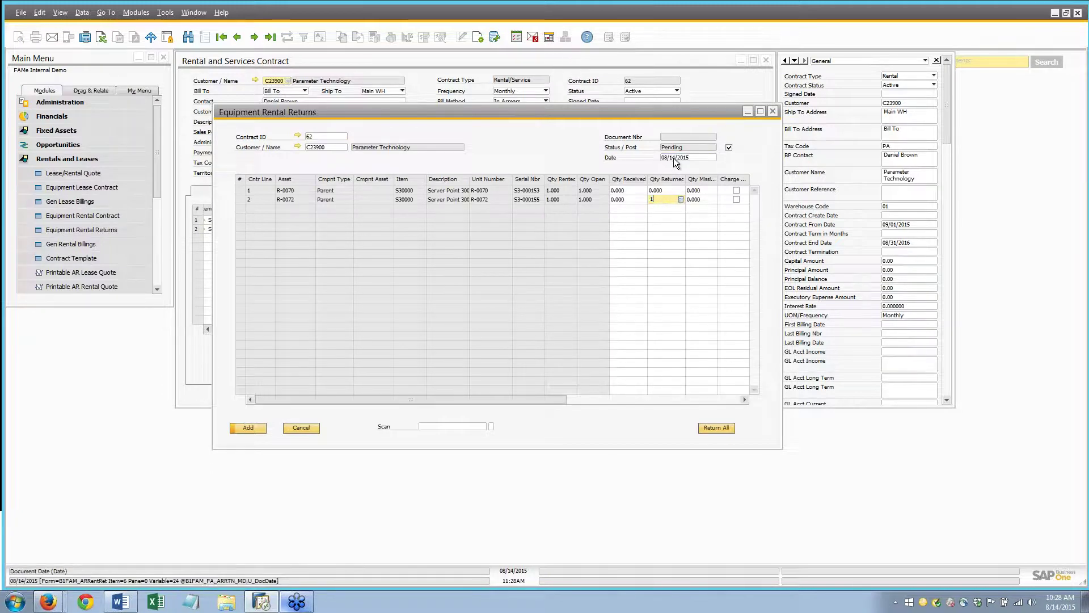
pyautogui.click(674, 159)
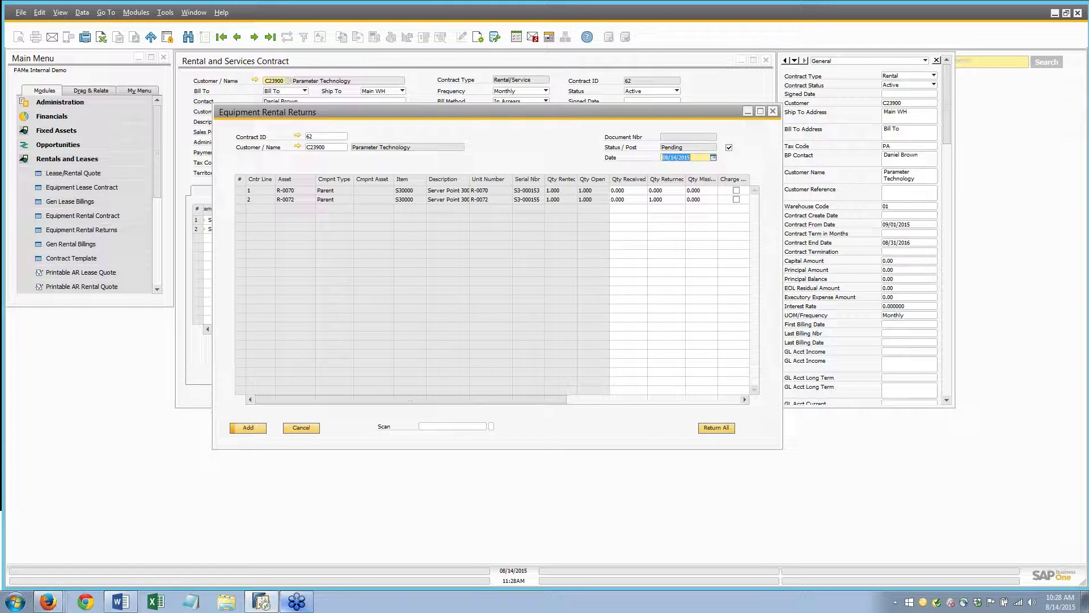
pyautogui.write('0930')
pyautogui.press('Tab')
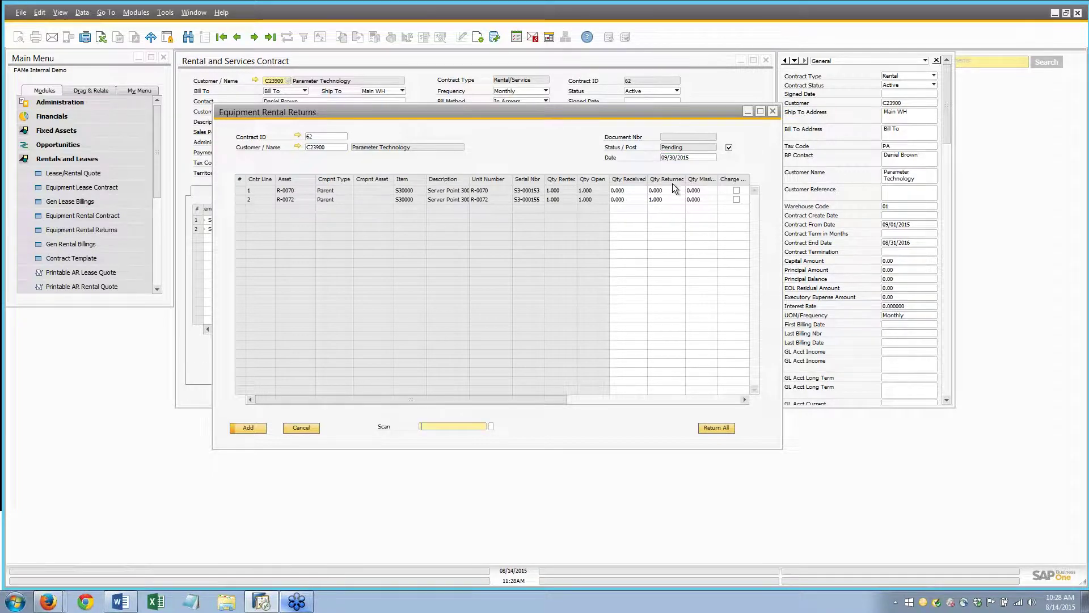
# Add and confirm the equipment rental return, then close it to return to the contract
pyautogui.click(262, 430)
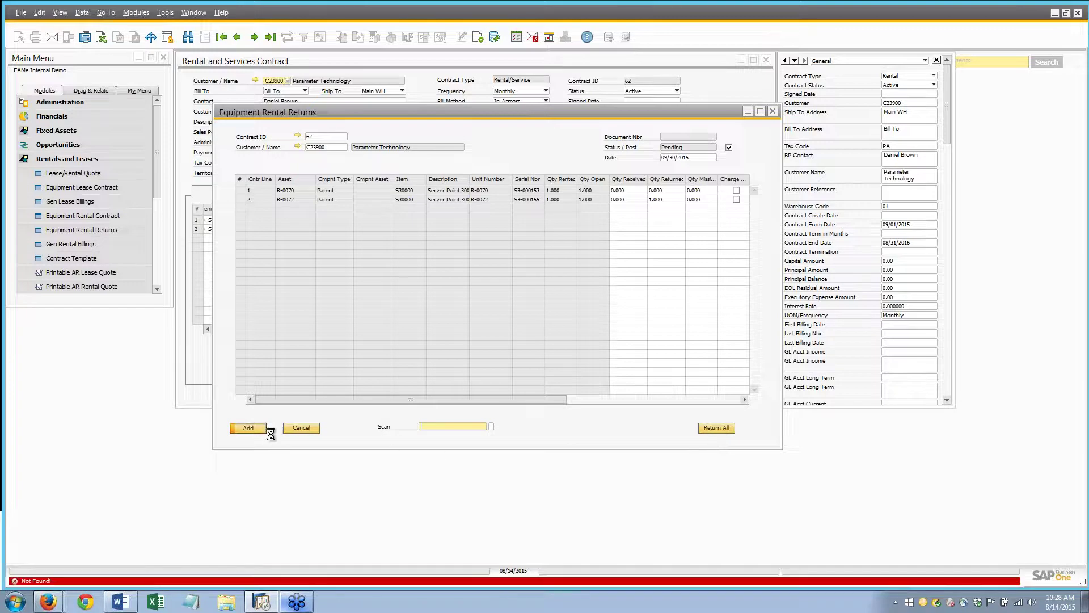
pyautogui.click(439, 315)
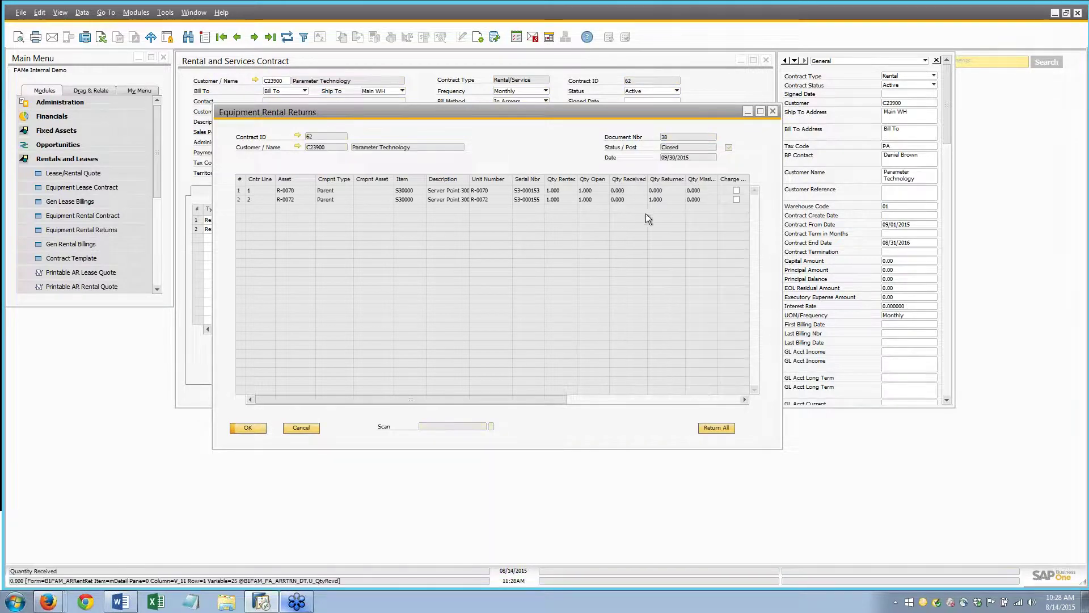
pyautogui.click(248, 428)
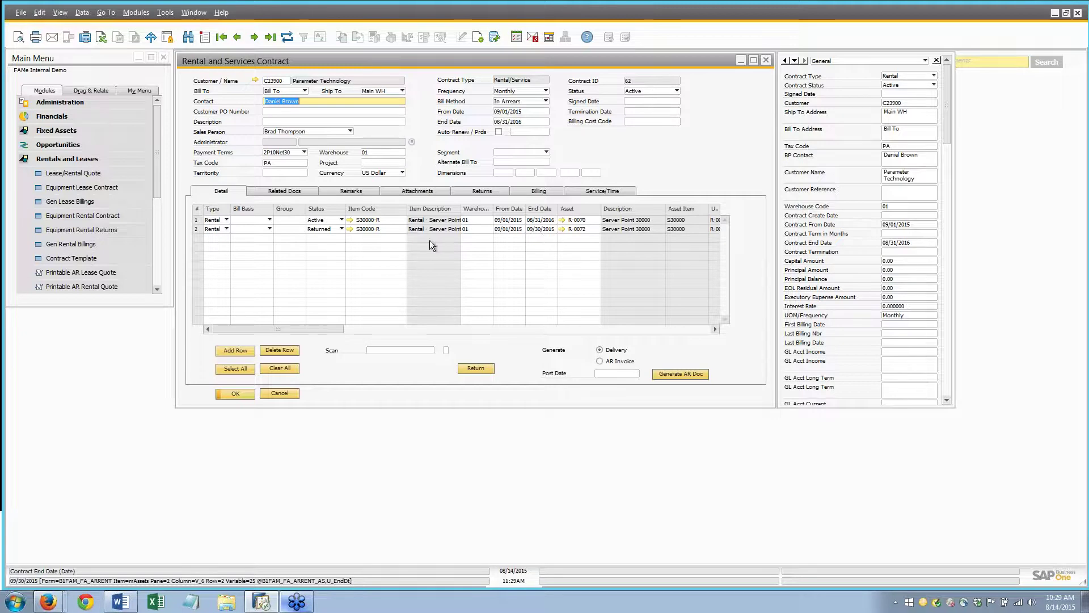
# Add a rental row to the contract with item S30000-R
pyautogui.click(233, 351)
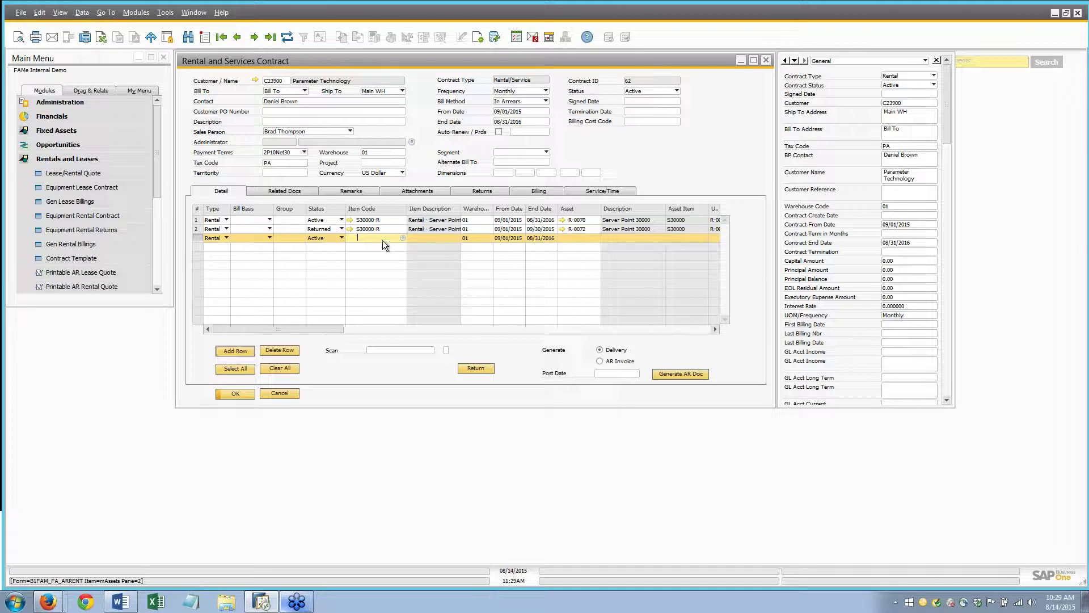
pyautogui.write('s30')
pyautogui.press('Tab')
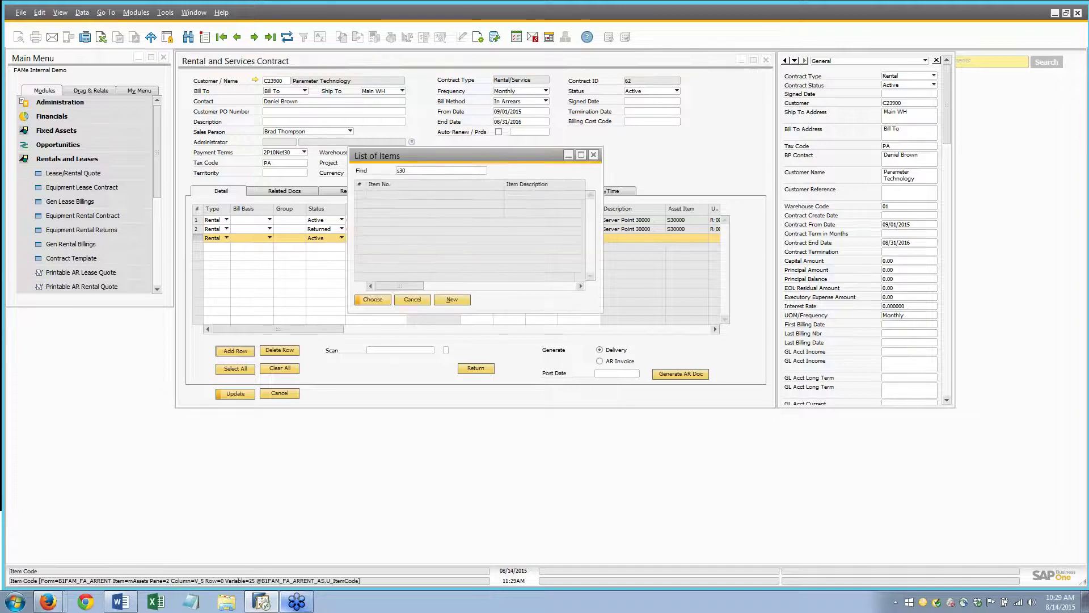
pyautogui.click(380, 204)
pyautogui.click(372, 299)
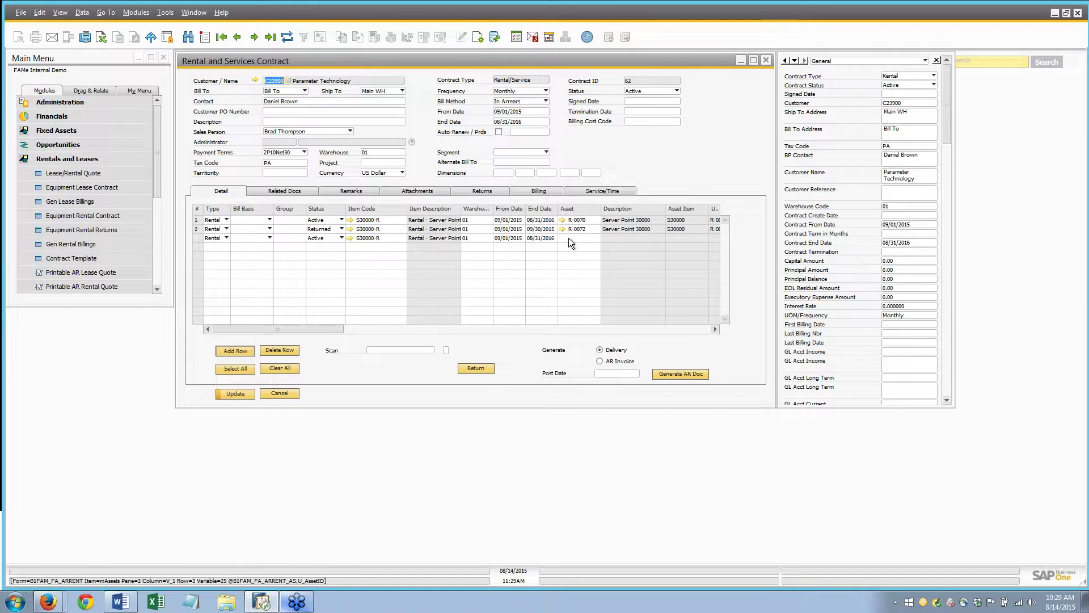
# Look up asset ID R-0075 among the rental assets available for the new row and leave the list without choosing one
pyautogui.click(597, 236)
pyautogui.press('Tab')
pyautogui.rightClick(312, 268)
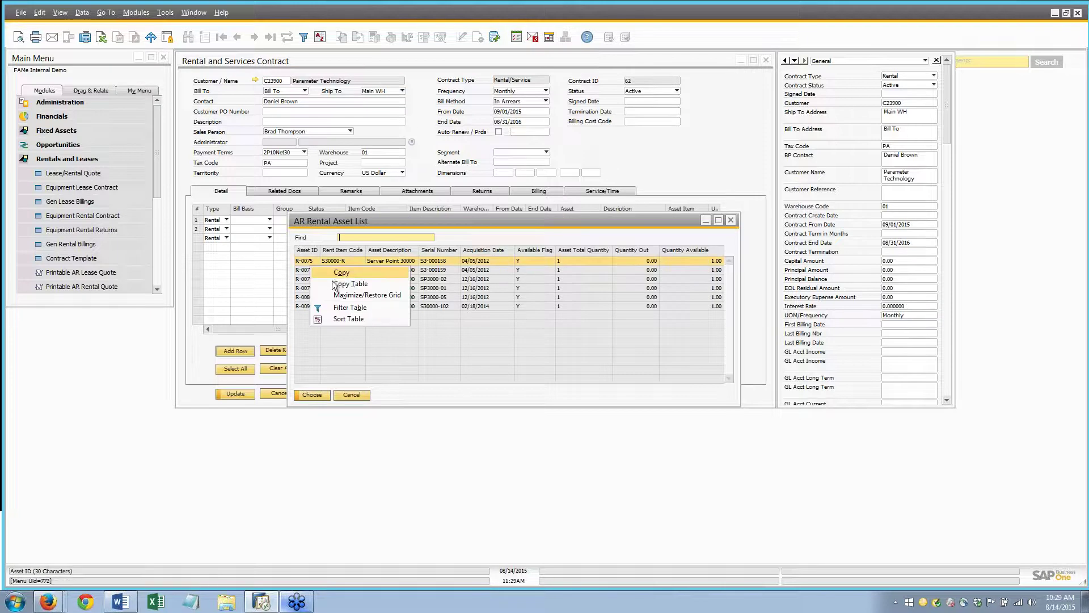
pyautogui.press('Escape')
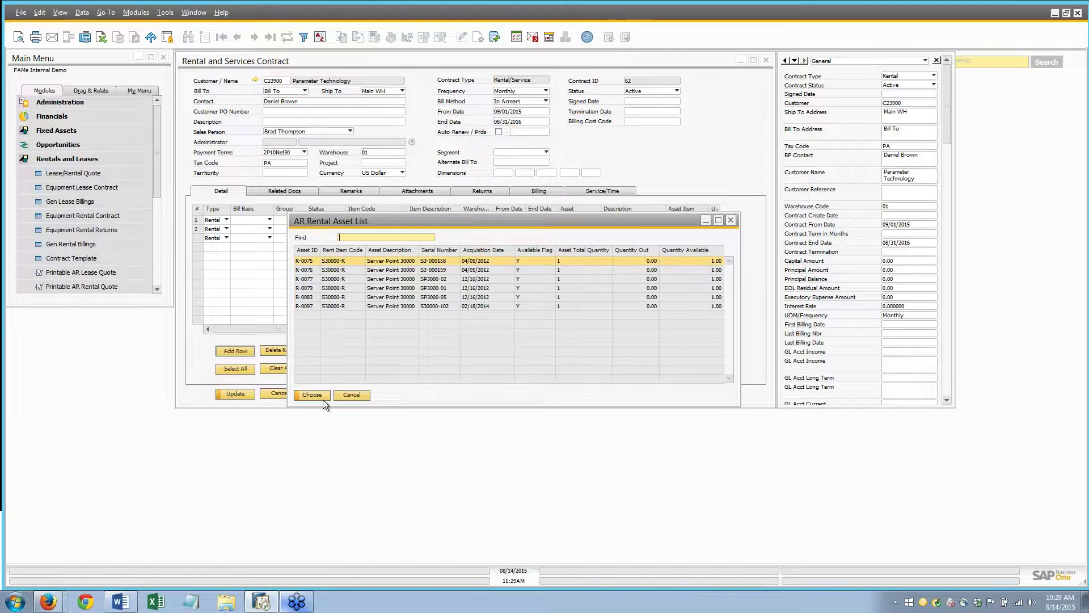
pyautogui.click(353, 395)
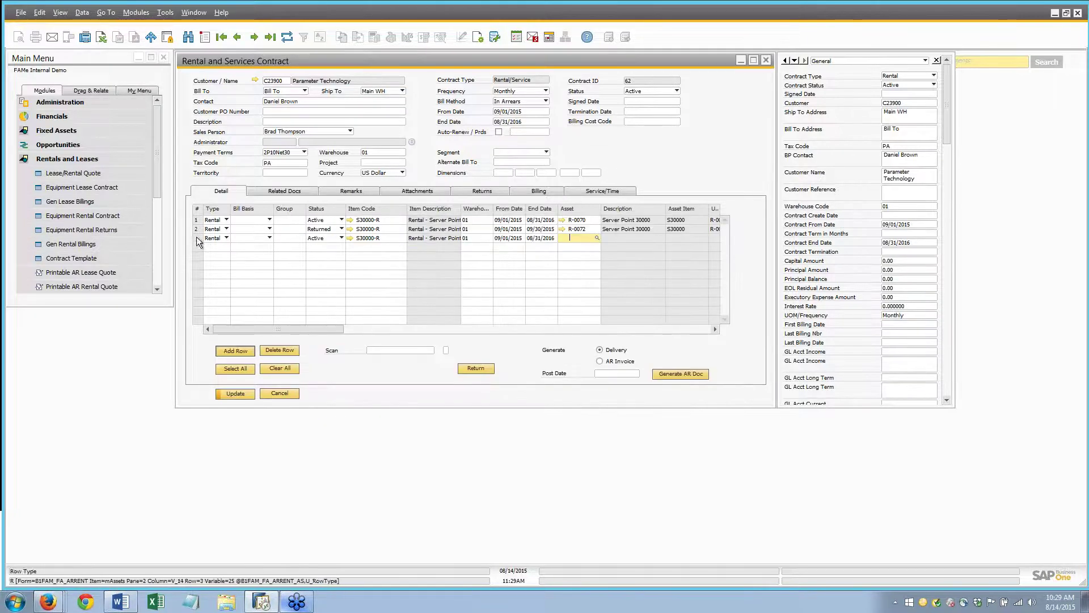
# Delete the third contract row, which has no asset assigned
pyautogui.click(196, 238)
pyautogui.click(287, 350)
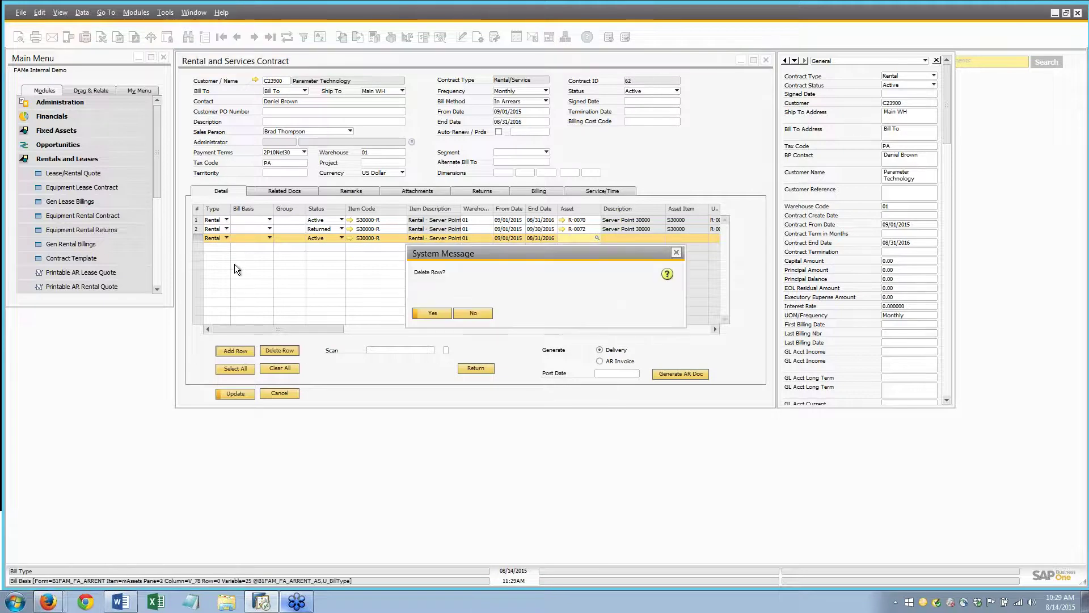
pyautogui.click(435, 313)
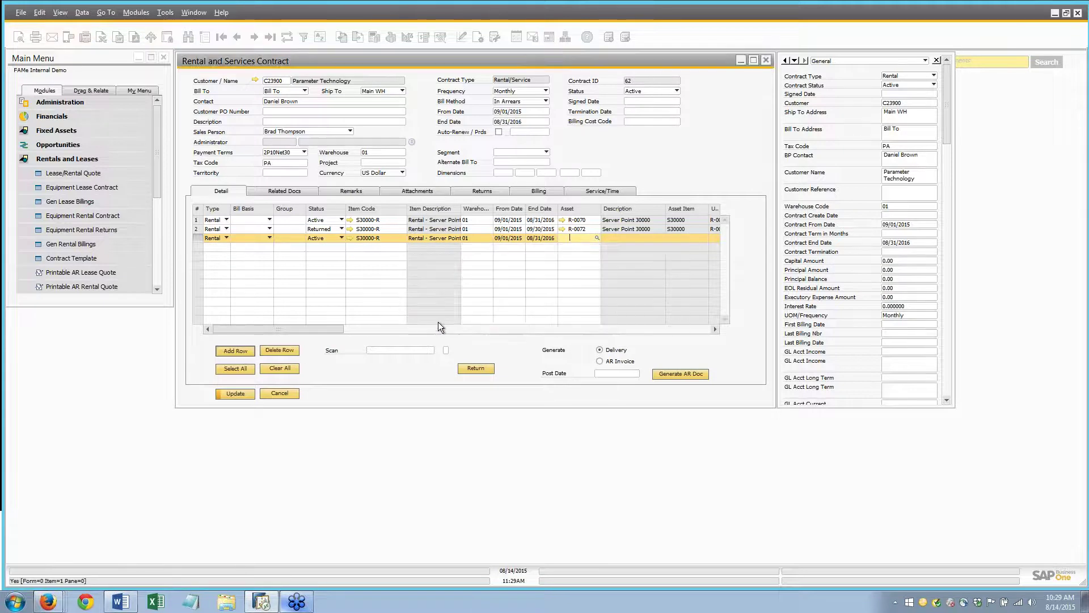
# Add asset R-0075 to the contract as a replacement line by scanning its asset ID
pyautogui.click(373, 350)
pyautogui.write('R-0075')
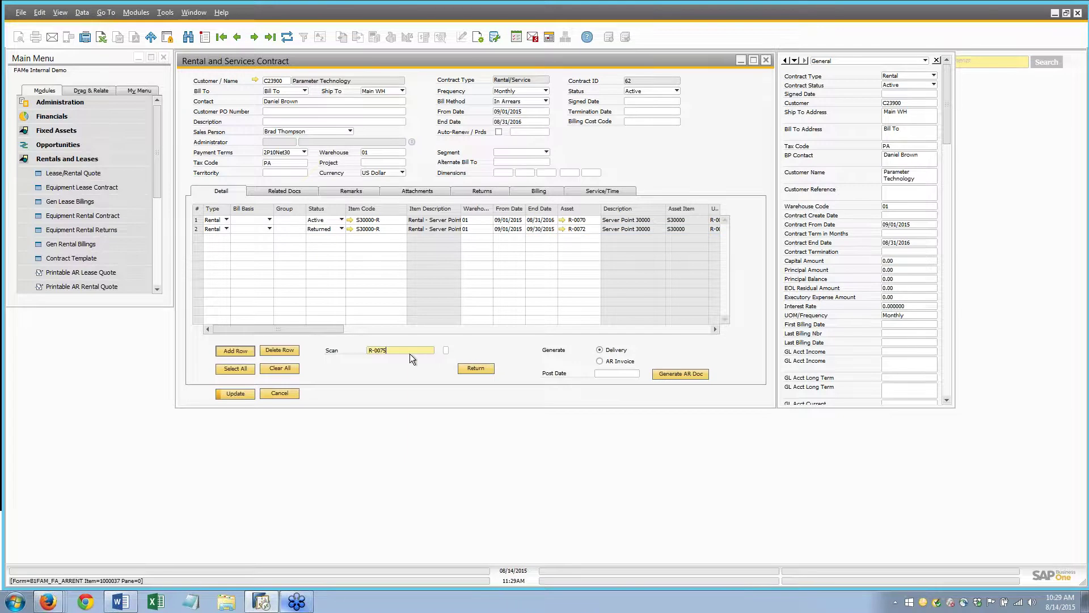
pyautogui.press('Return')
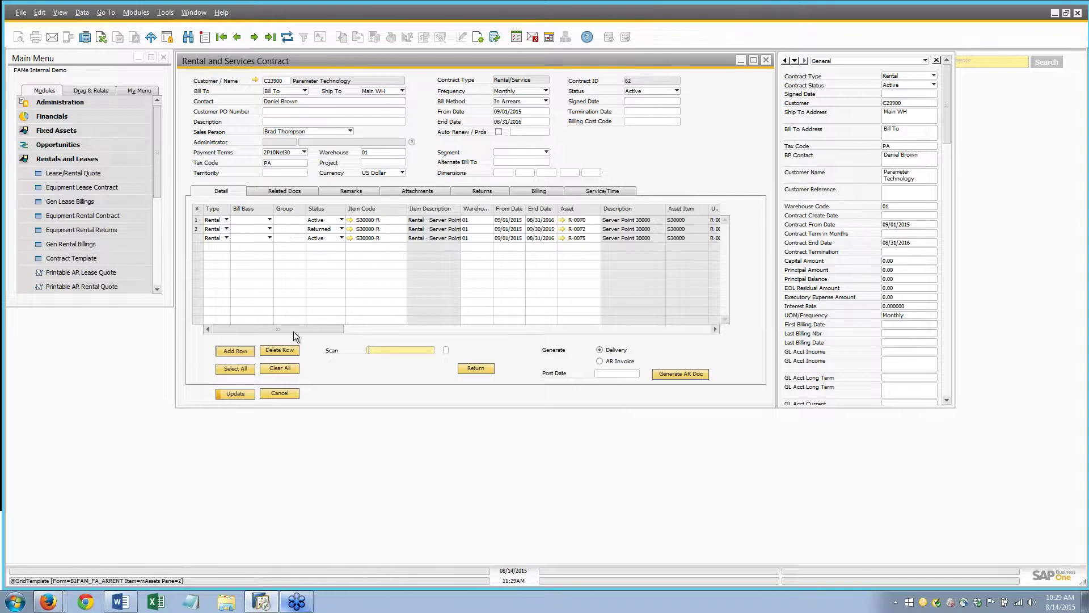
# Set the From Date of the R-0075 contract line to 10/01/2015, check its rental periods, and update the contract
pyautogui.moveTo(294, 333); pyautogui.dragTo(384, 341)
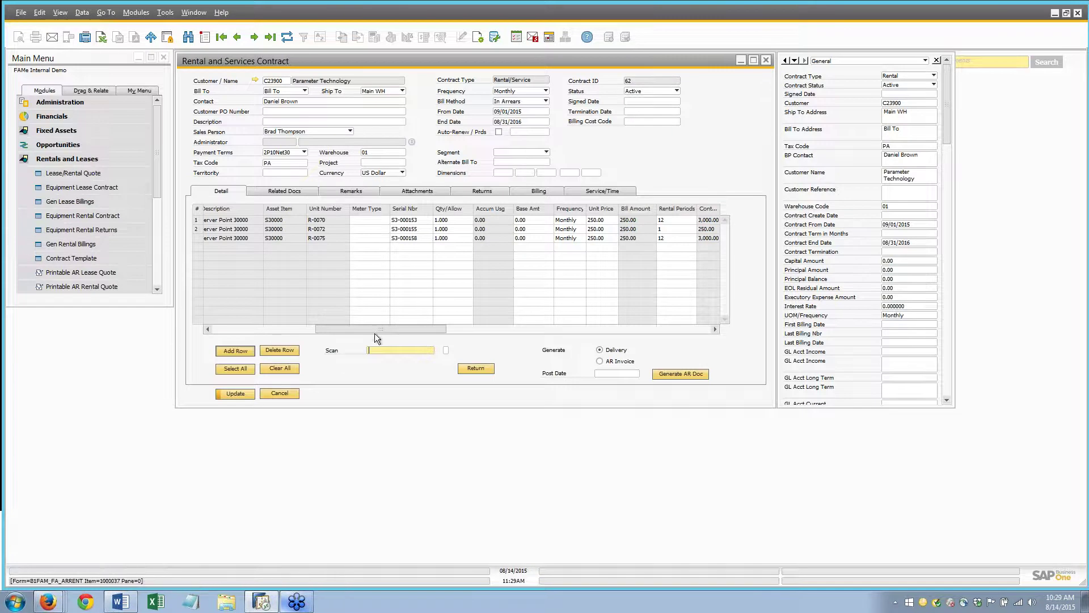
pyautogui.moveTo(328, 330); pyautogui.dragTo(232, 333)
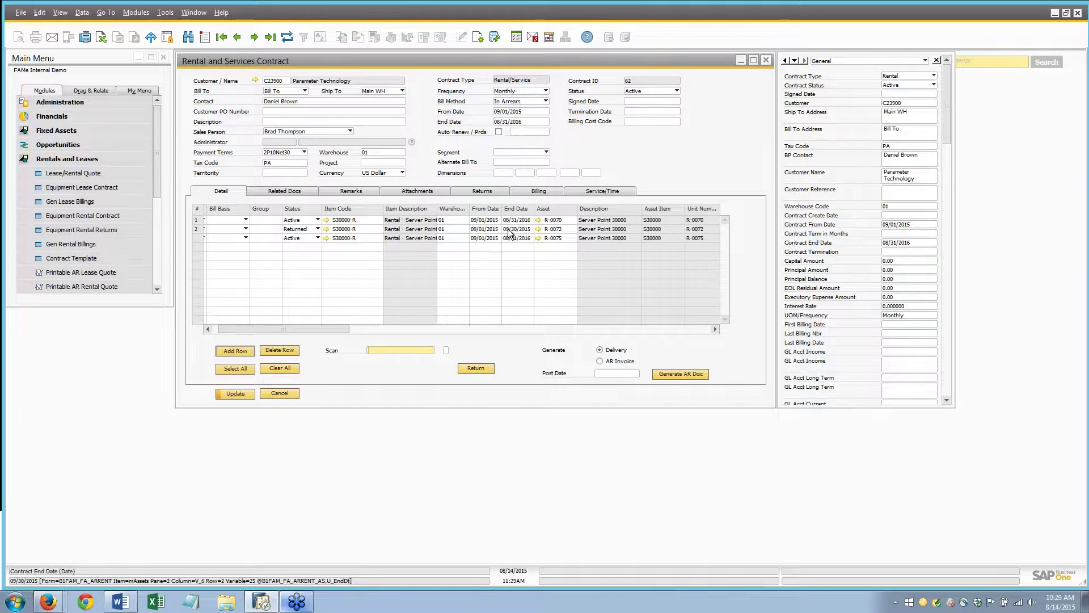
pyautogui.click(480, 239)
pyautogui.write('10')
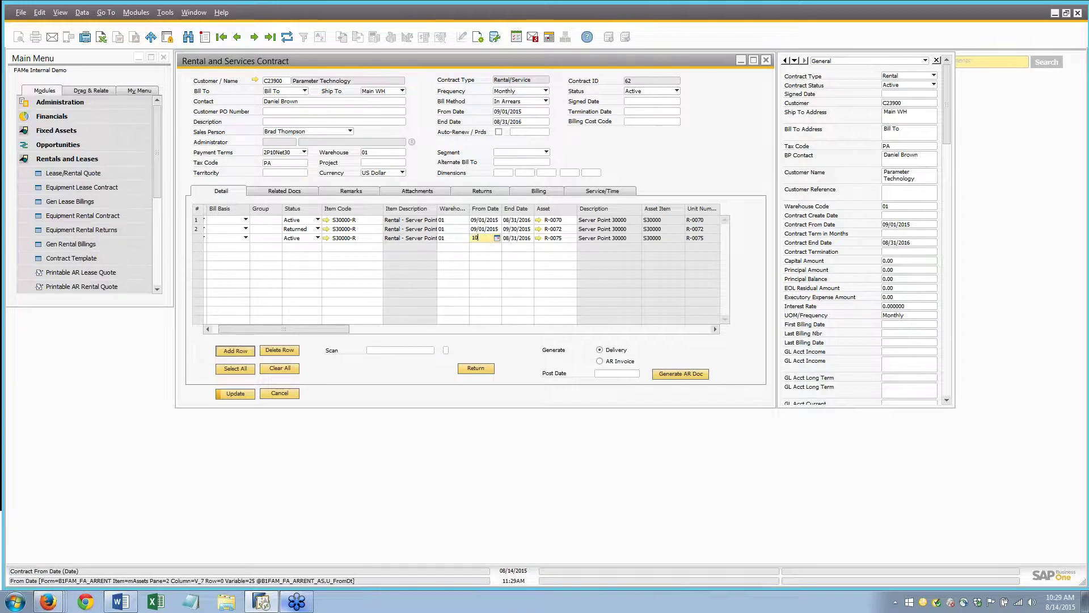
pyautogui.write('/01')
pyautogui.press('Tab')
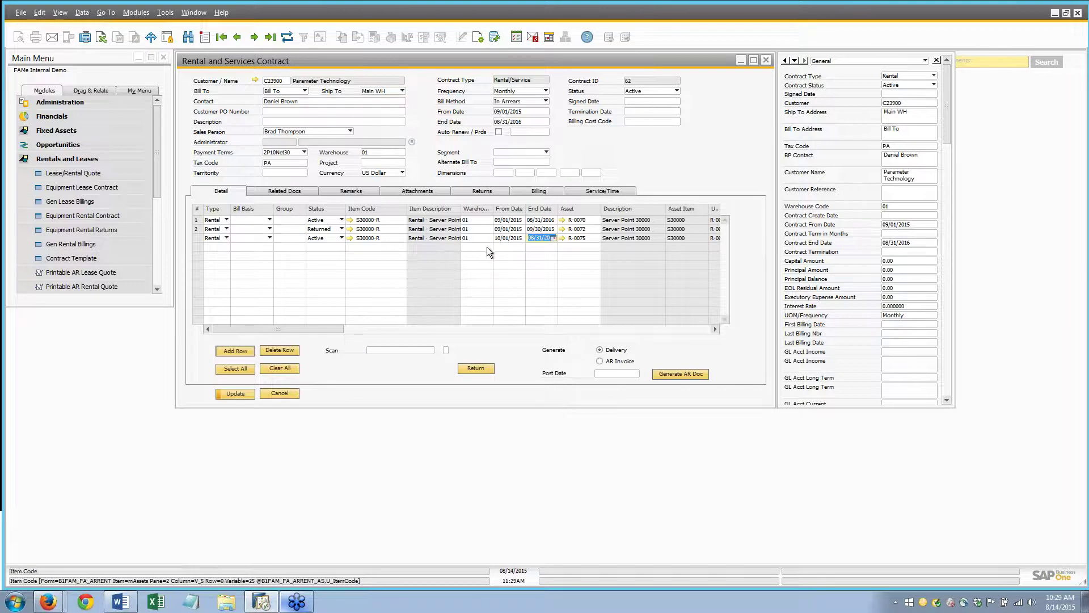
pyautogui.moveTo(302, 331); pyautogui.dragTo(413, 344)
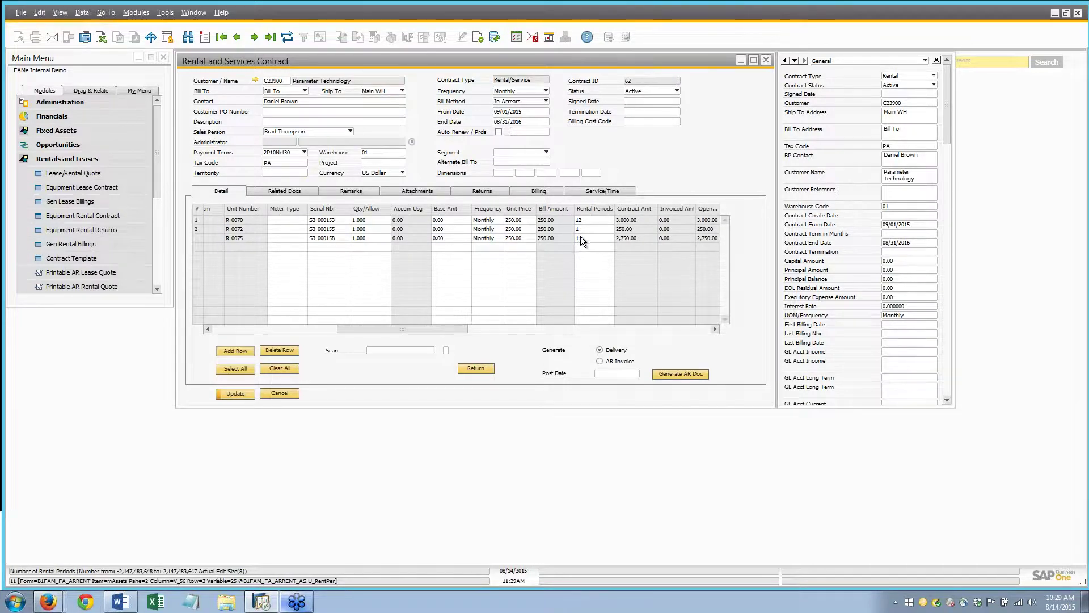
pyautogui.moveTo(383, 327); pyautogui.dragTo(332, 330)
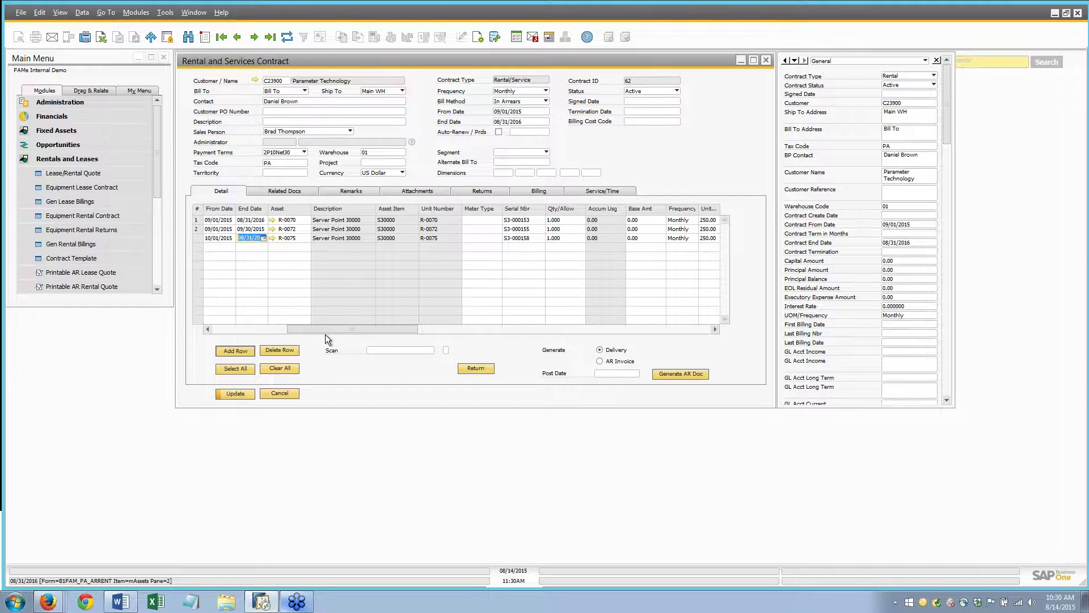
pyautogui.click(227, 394)
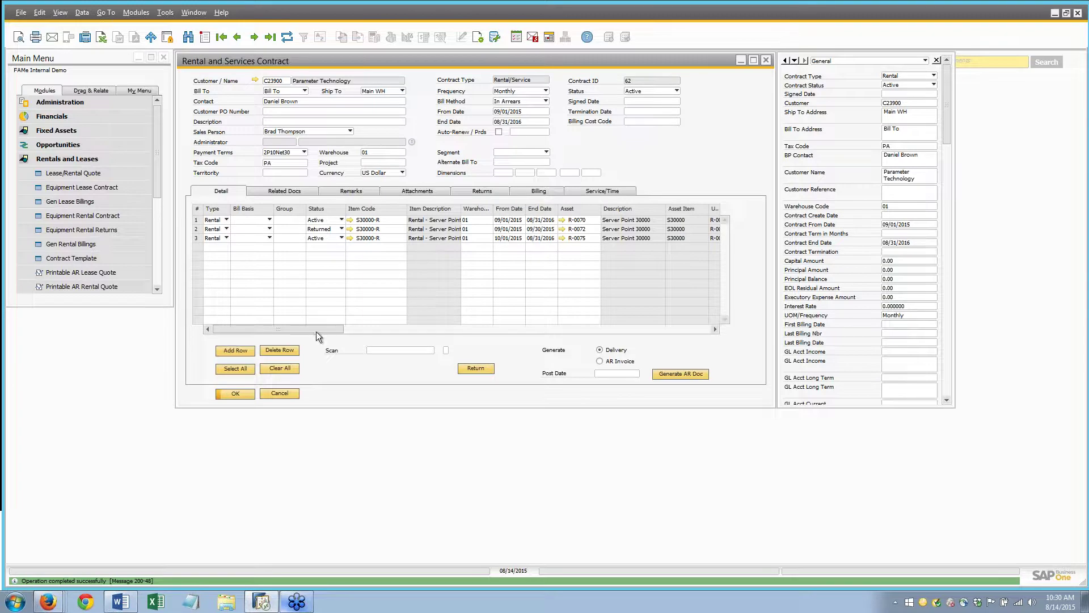
# Generate a delivery for only the R-0075 contract line with post date 10/01/2015
pyautogui.moveTo(318, 330); pyautogui.dragTo(454, 340)
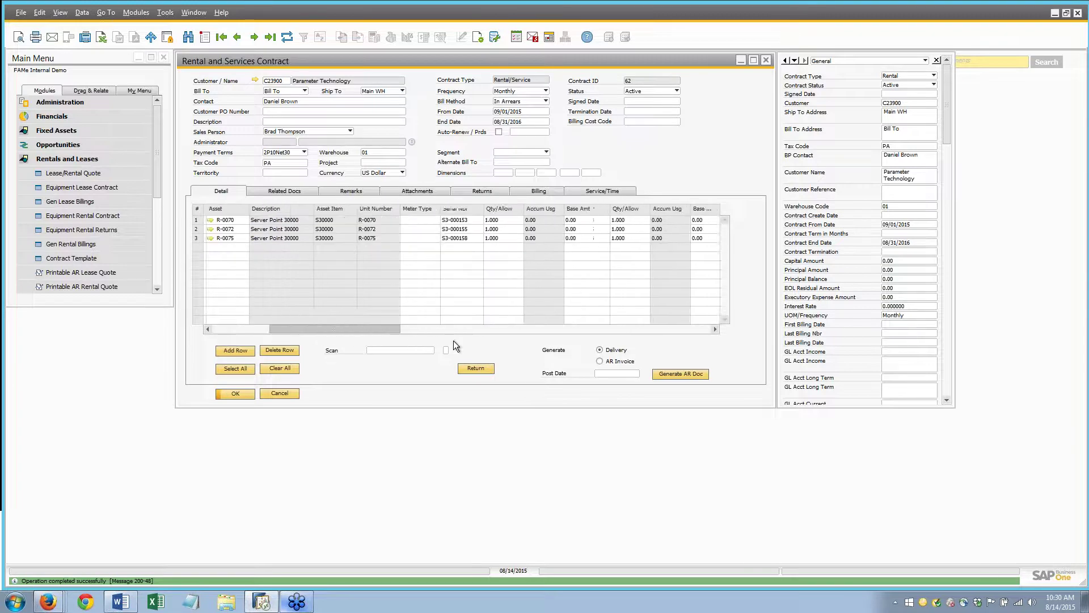
pyautogui.click(691, 238)
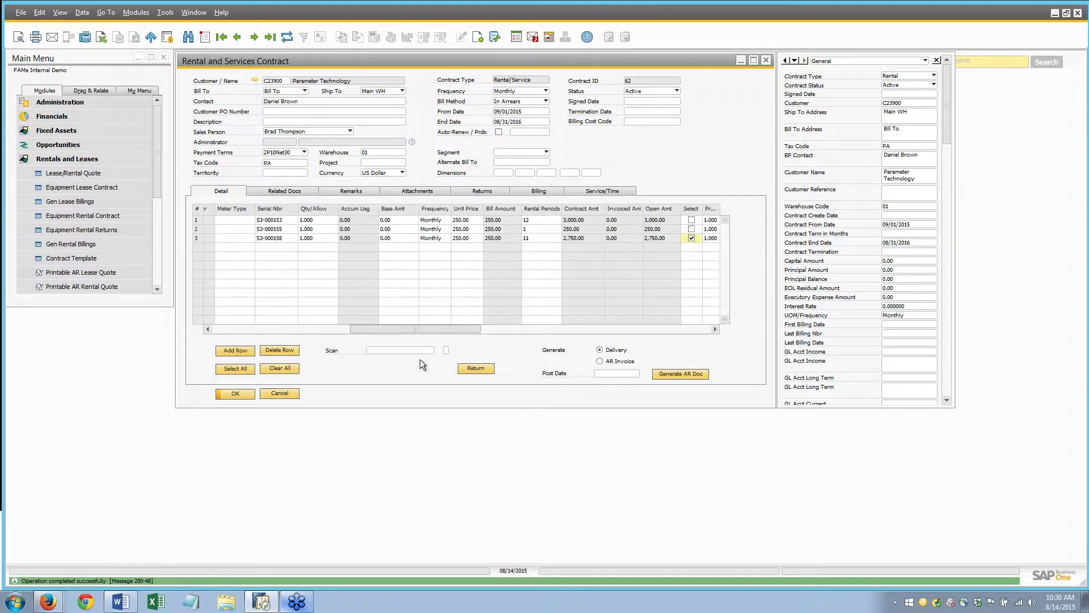
pyautogui.click(608, 376)
pyautogui.write('10/01/2015')
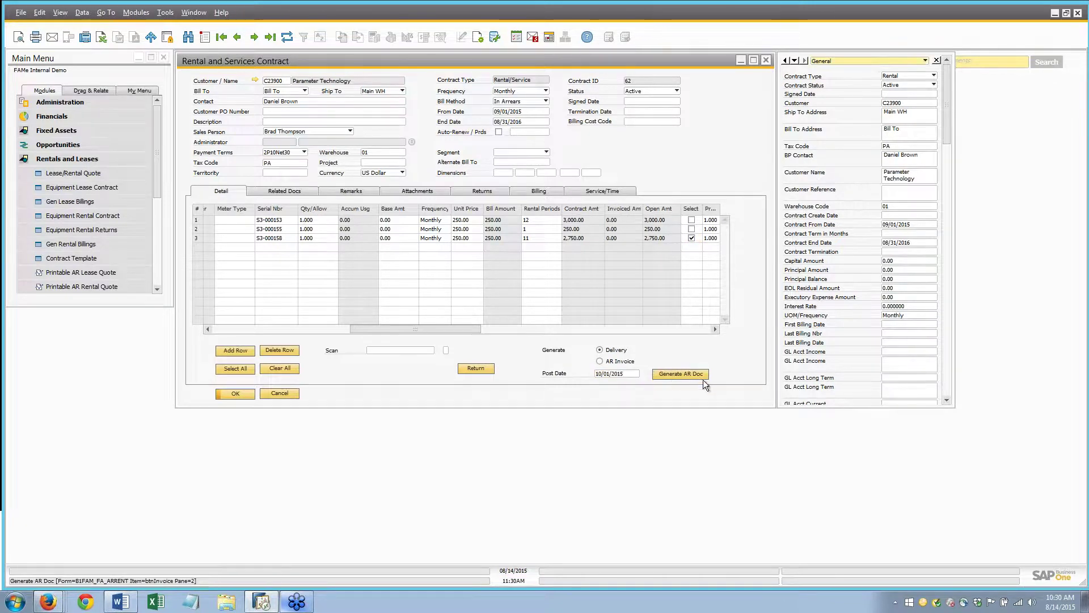
pyautogui.click(682, 375)
pyautogui.click(425, 315)
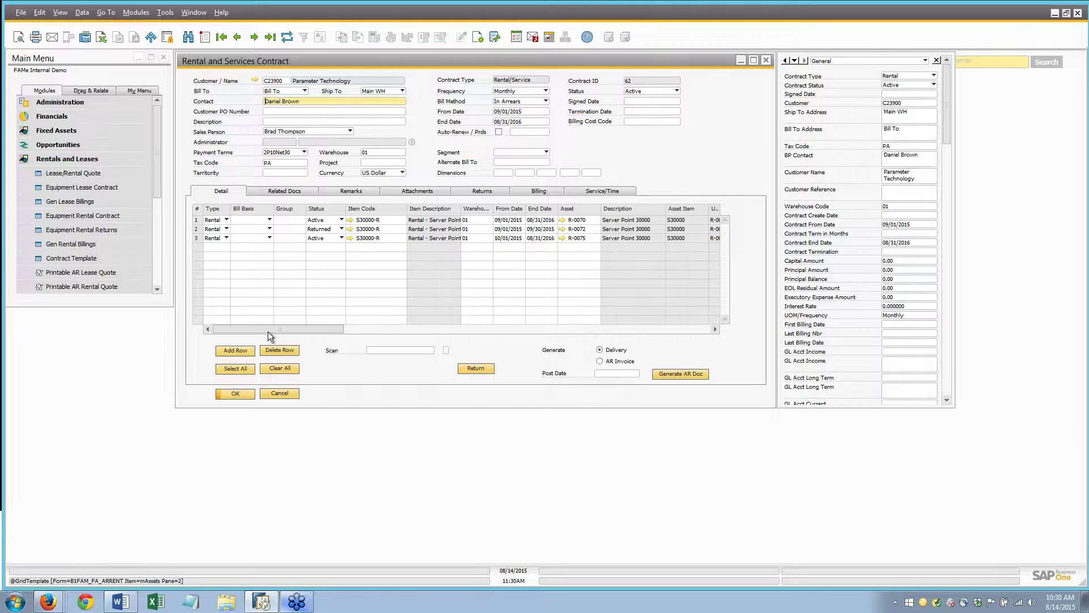
pyautogui.moveTo(297, 327); pyautogui.dragTo(373, 333)
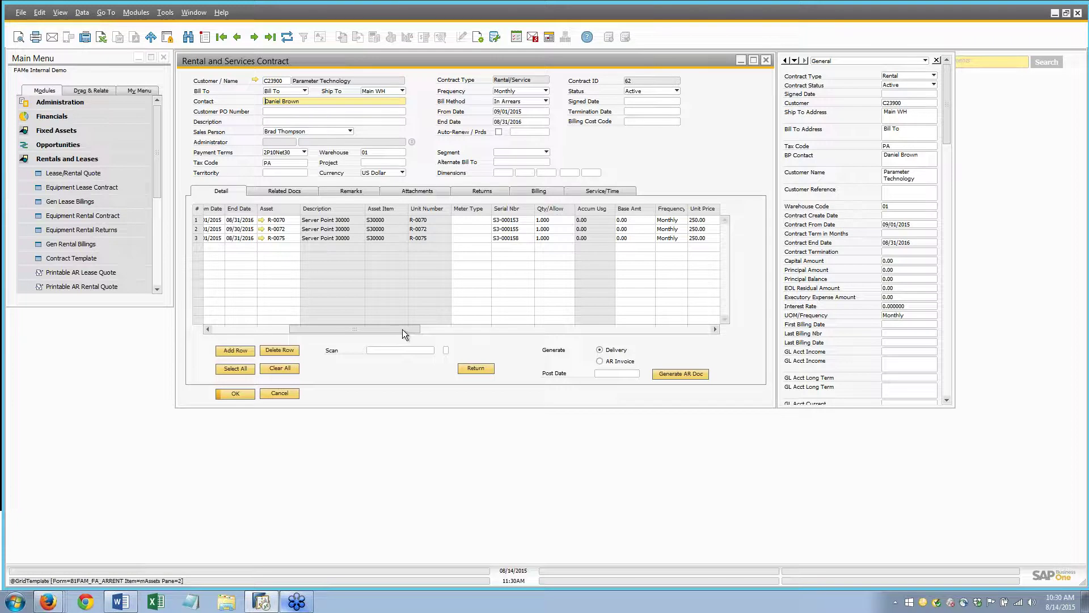
pyautogui.moveTo(403, 329); pyautogui.dragTo(255, 329)
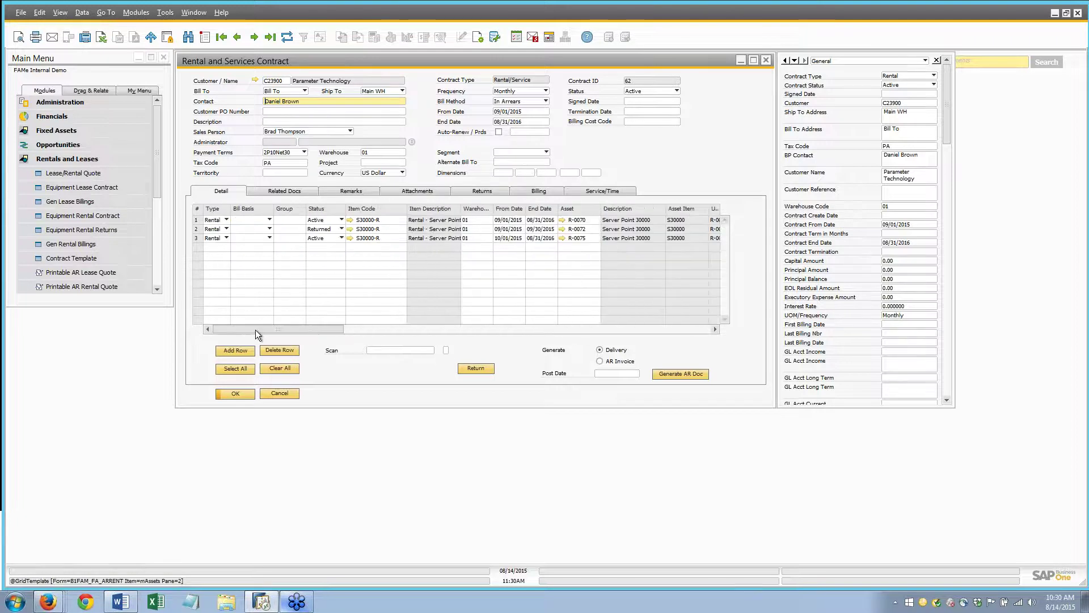
# List the rental billings due as of 09/30/2015 using the AR Rental Billing selection and find contract 62
pyautogui.click(57, 246)
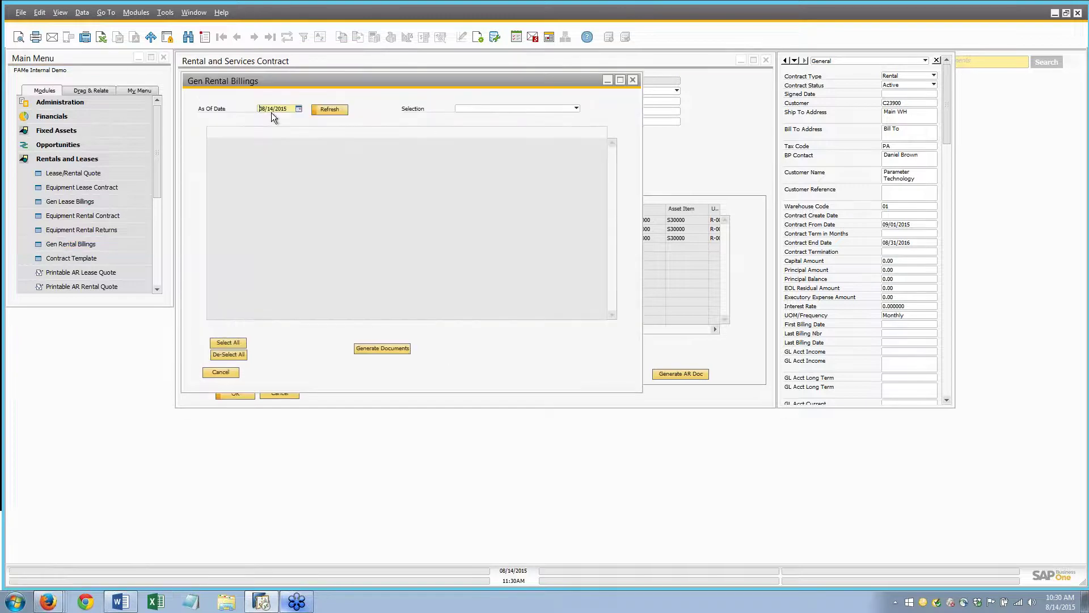
pyautogui.click(271, 111)
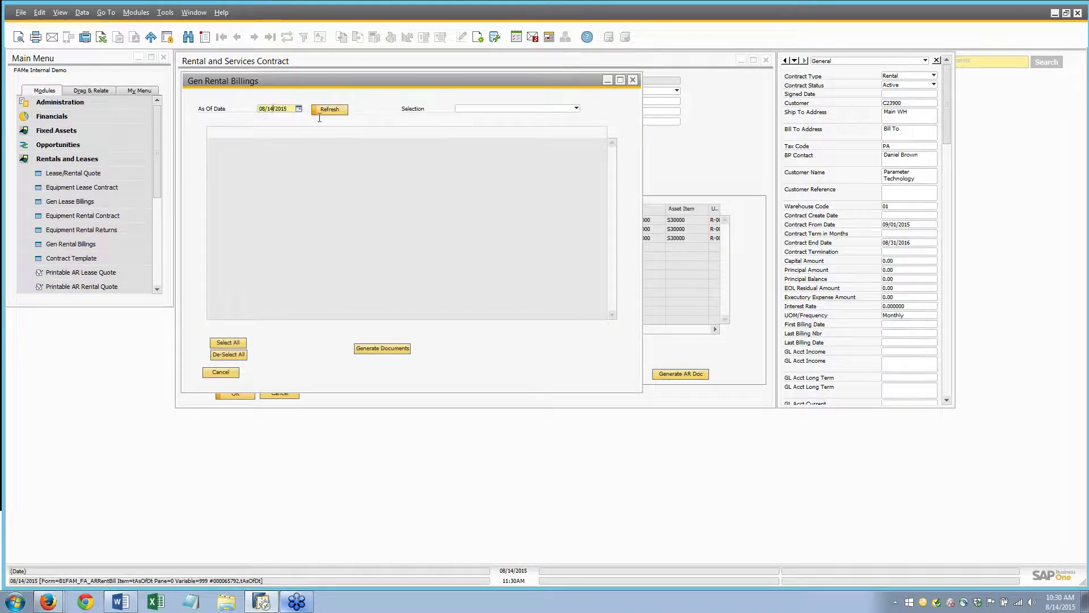
pyautogui.doubleClick(289, 110)
pyautogui.write('09/30/2015')
pyautogui.press('Tab')
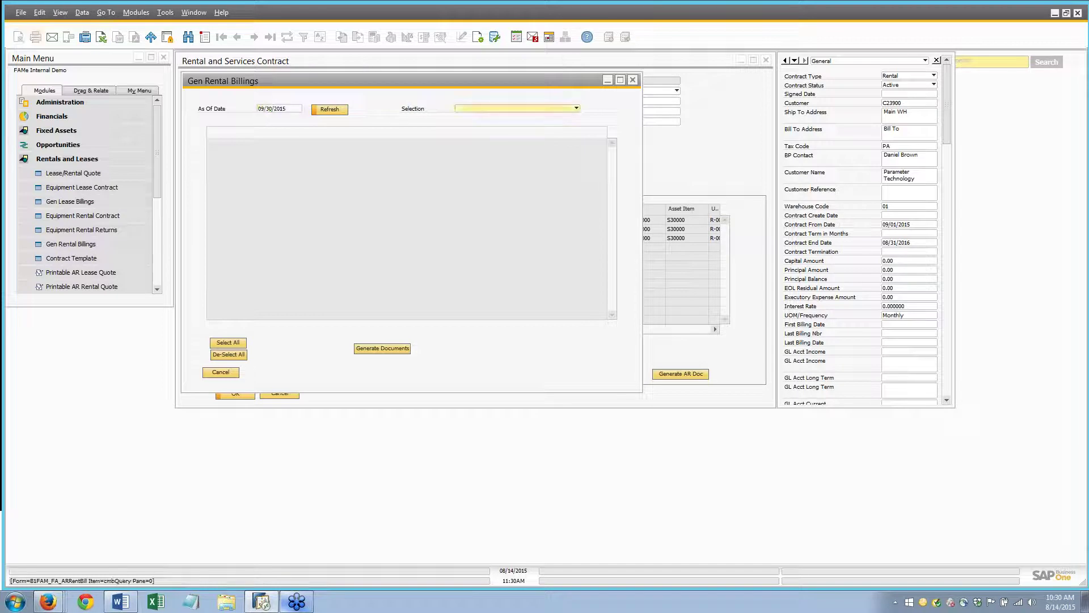
pyautogui.click(471, 109)
pyautogui.click(329, 109)
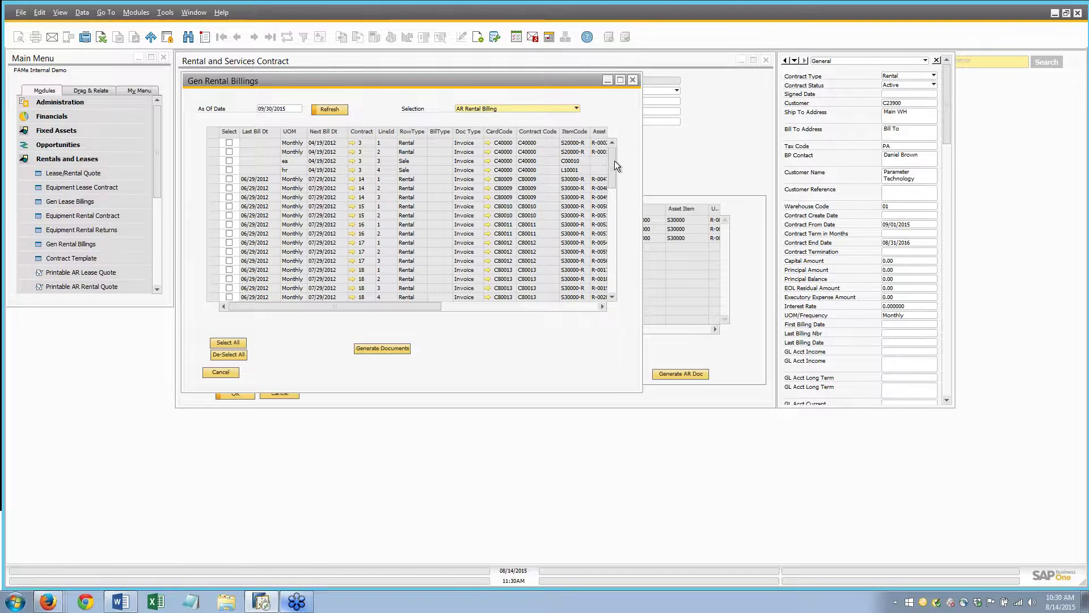
pyautogui.moveTo(615, 161); pyautogui.dragTo(599, 305)
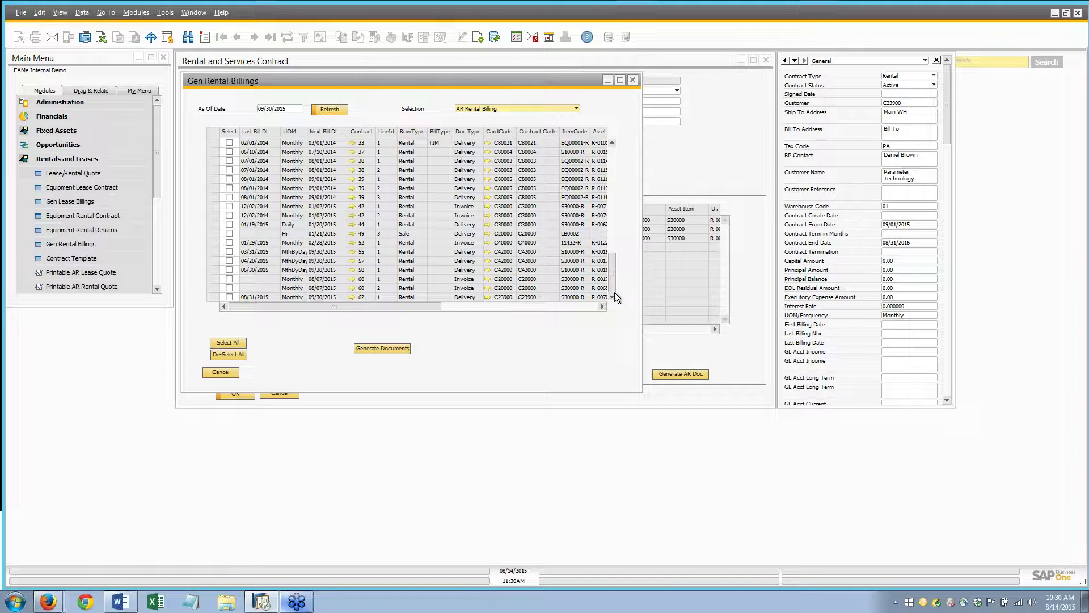
# Refresh the rental billings as of 10/31/2015, examine the contract 62 lines, and close the billing window without generating documents
pyautogui.click(270, 109)
pyautogui.write('10/31/2015')
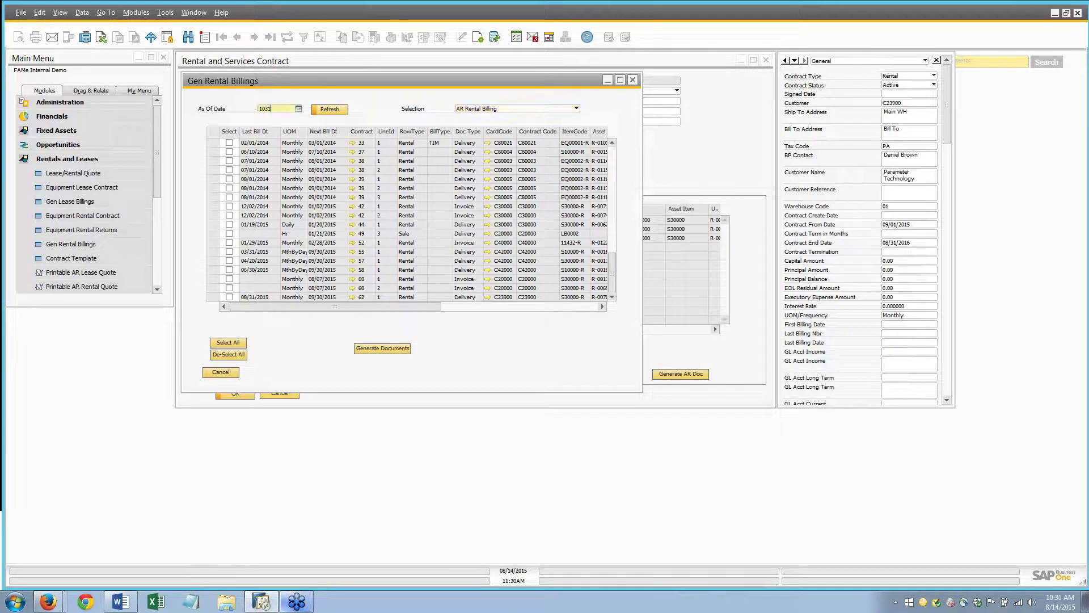
pyautogui.press('Tab')
pyautogui.click(346, 110)
pyautogui.click(322, 109)
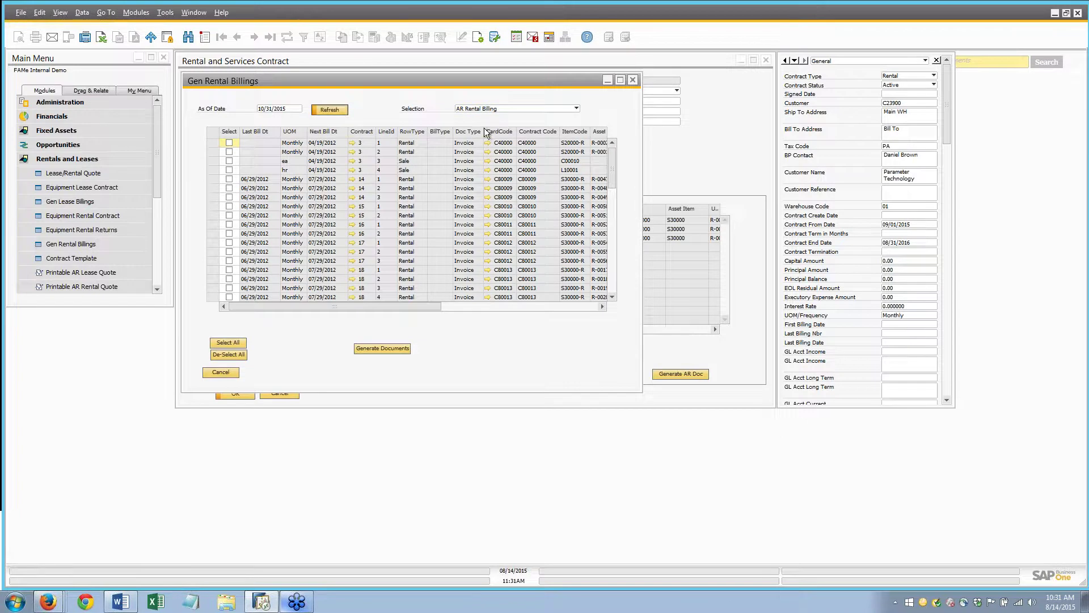
pyautogui.scroll(-2, 614, 227)
pyautogui.scroll(-15, 614, 237)
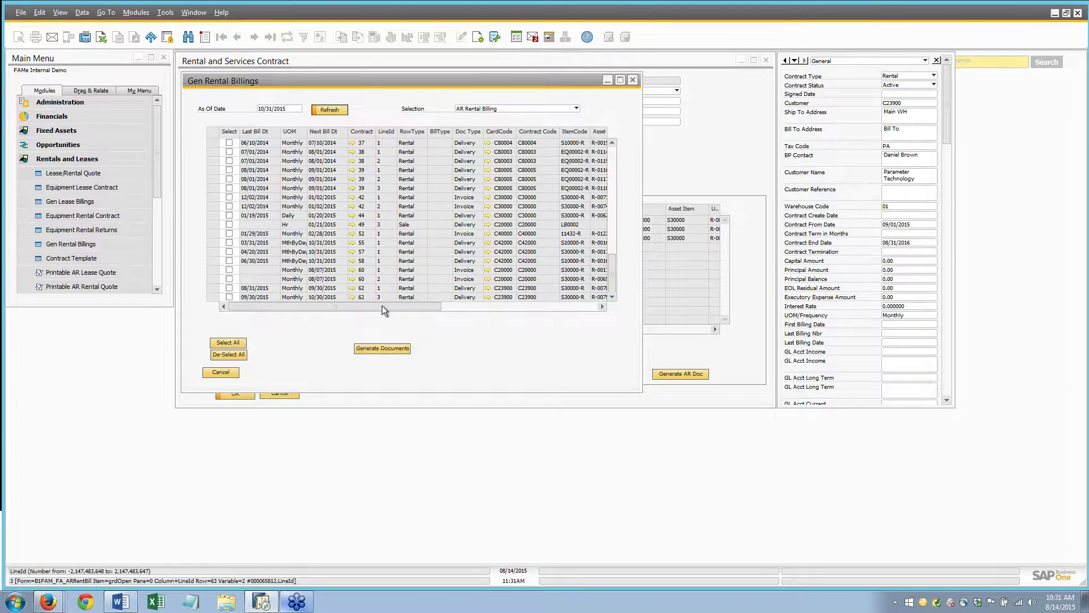
pyautogui.moveTo(385, 307); pyautogui.dragTo(420, 315)
pyautogui.hscroll(5, 420, 309)
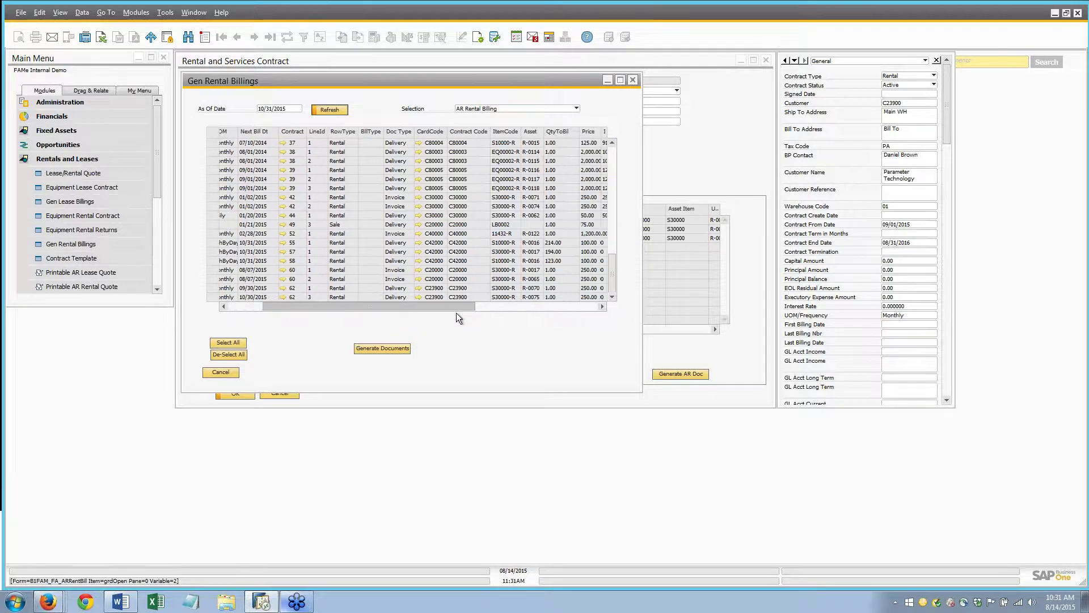
pyautogui.moveTo(335, 311); pyautogui.dragTo(258, 310)
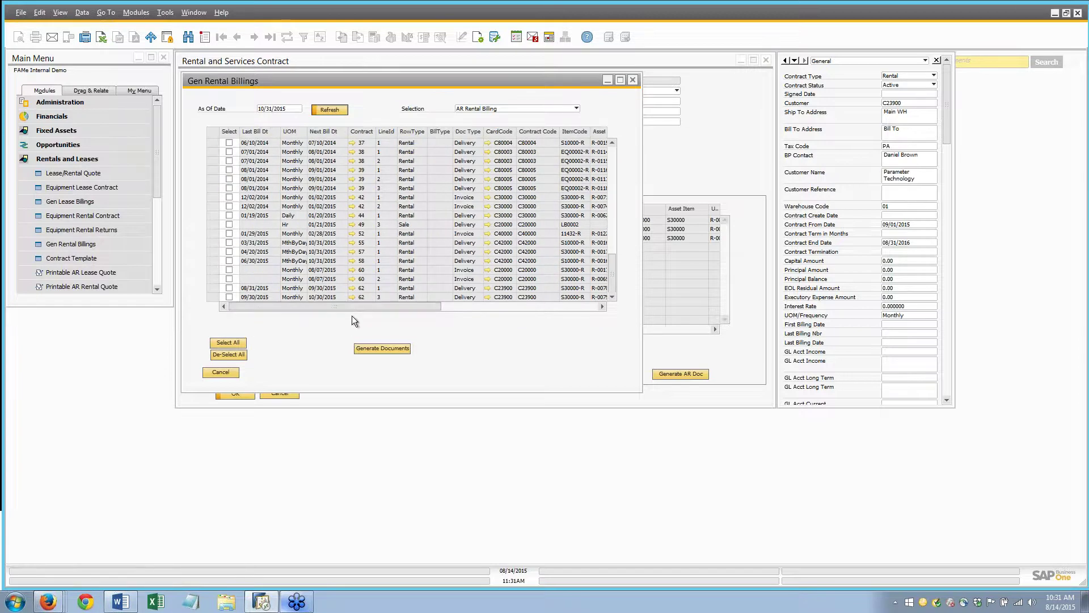
pyautogui.click(229, 372)
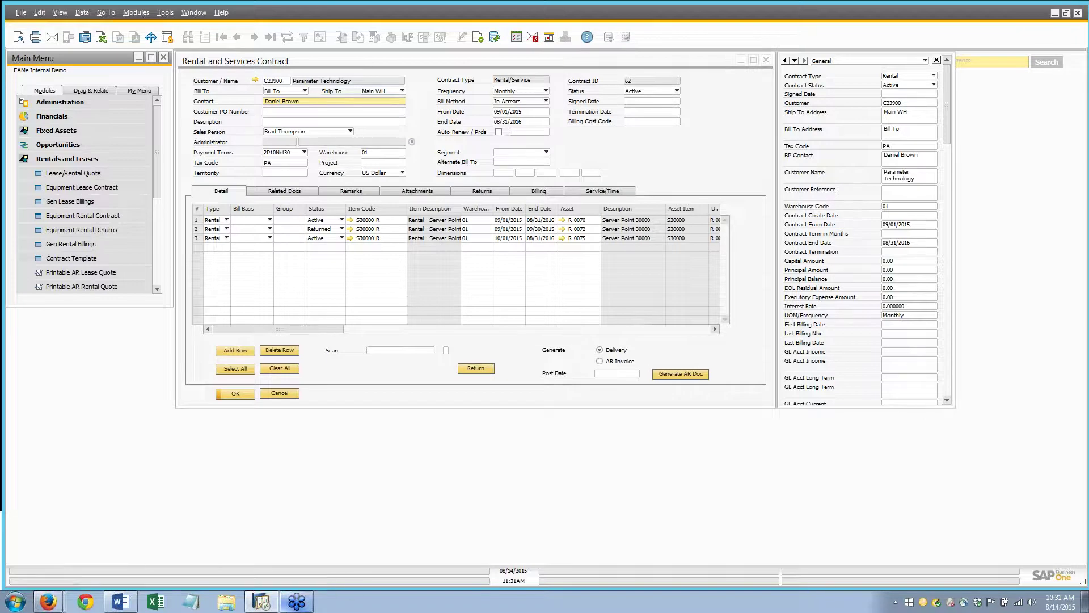
# Switch to the Google Slides presentation in Firefox and advance from Change Management to the Returns Management slide
pyautogui.click(48, 601)
pyautogui.click(53, 570)
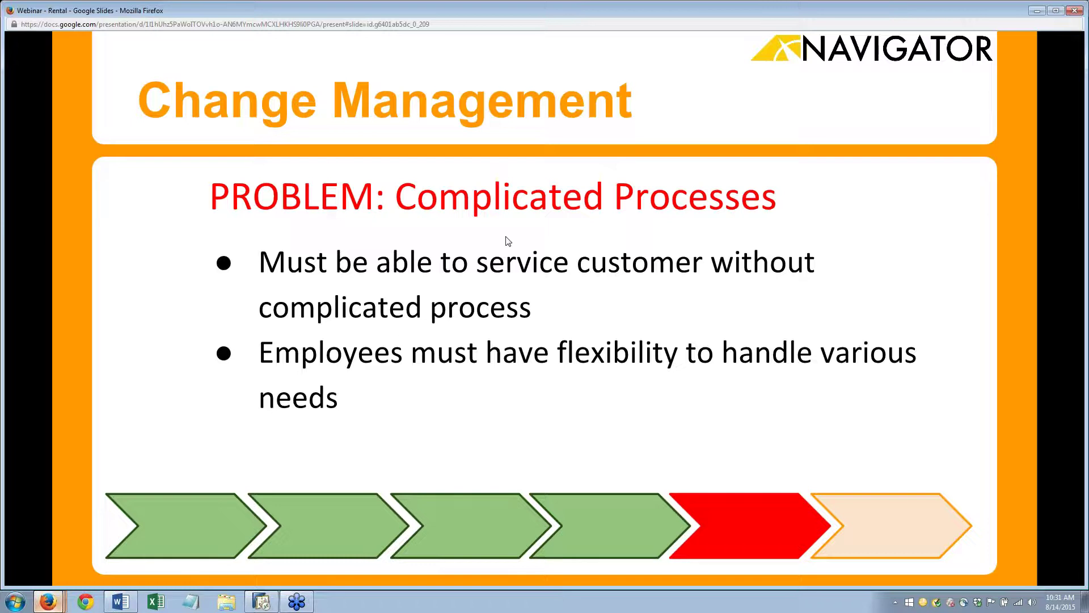
pyautogui.click(508, 241)
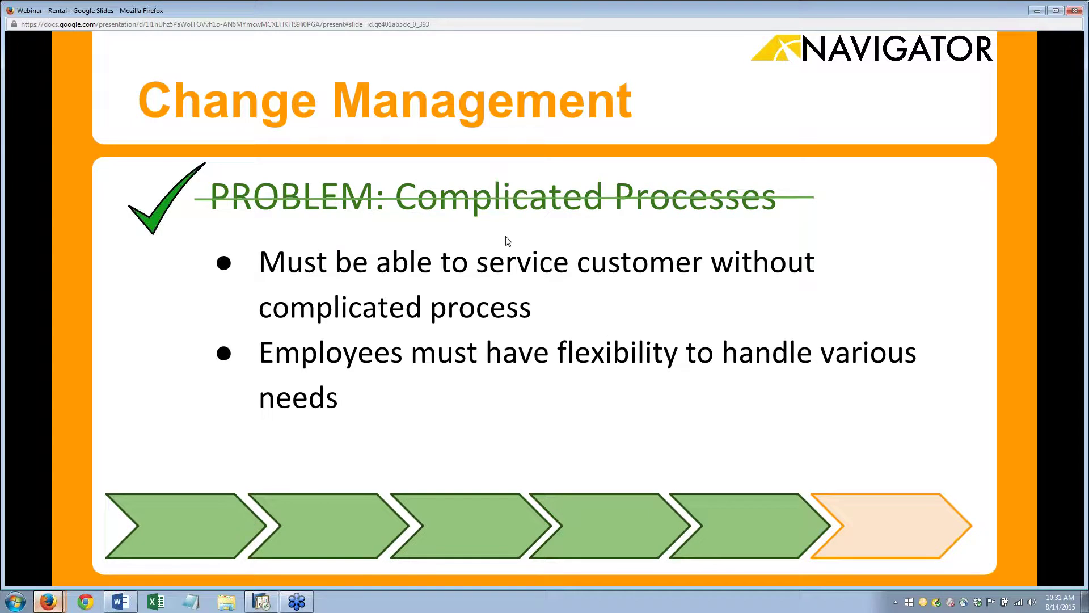
pyautogui.click(508, 242)
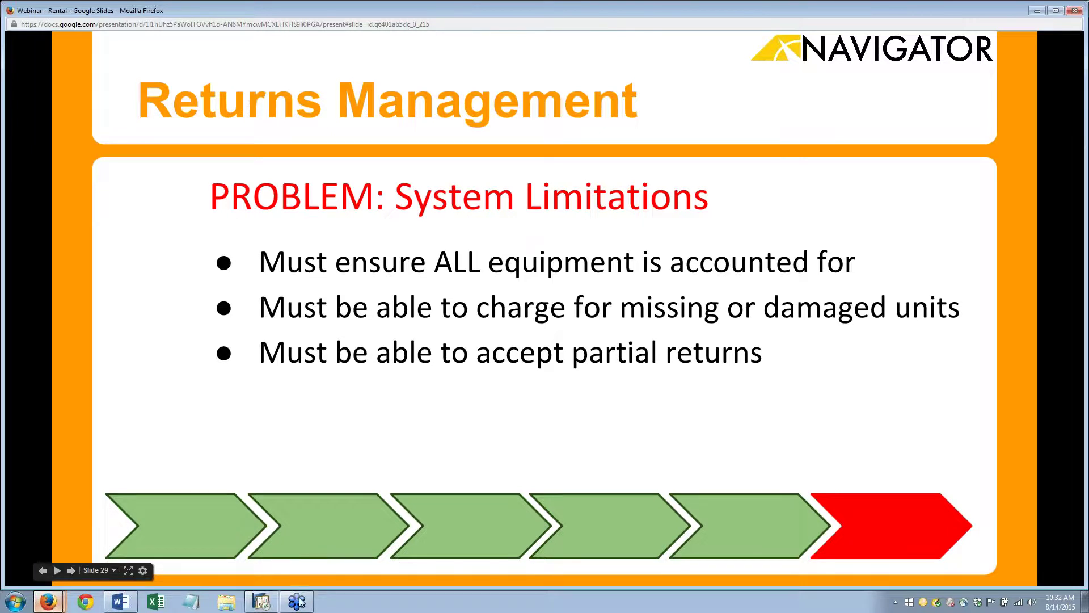
# Switch back to SAP Business One and open an equipment rental return for contract 62
pyautogui.moveTo(300, 602)
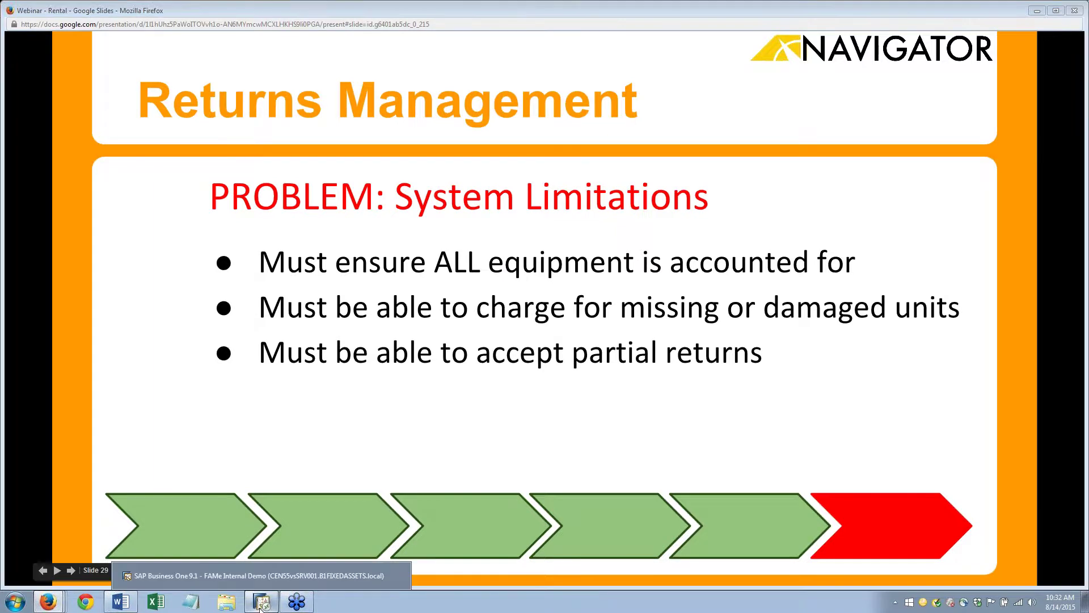
pyautogui.click(261, 602)
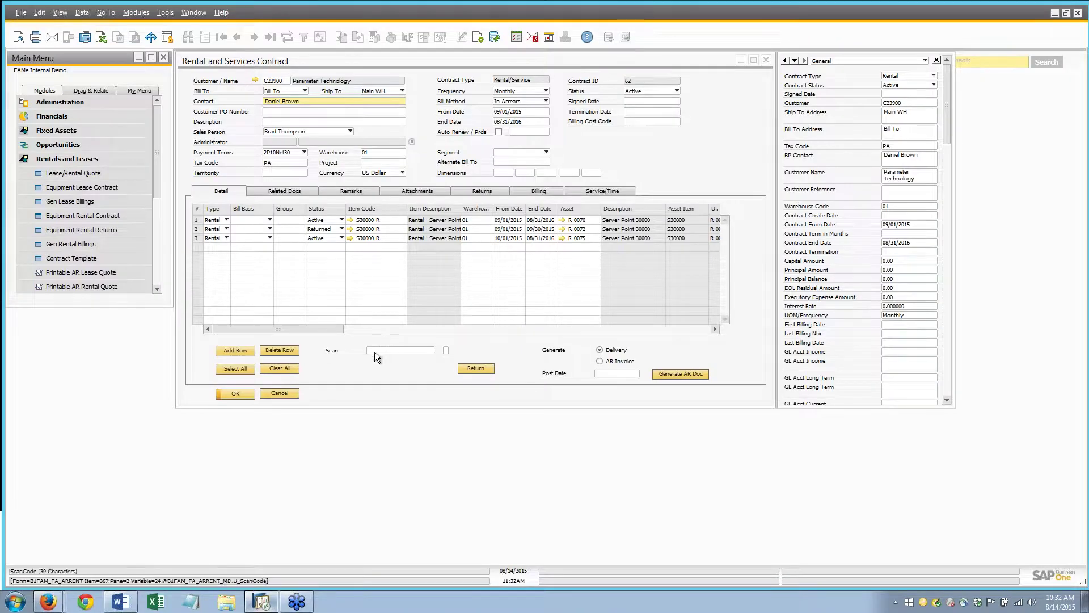
pyautogui.click(474, 370)
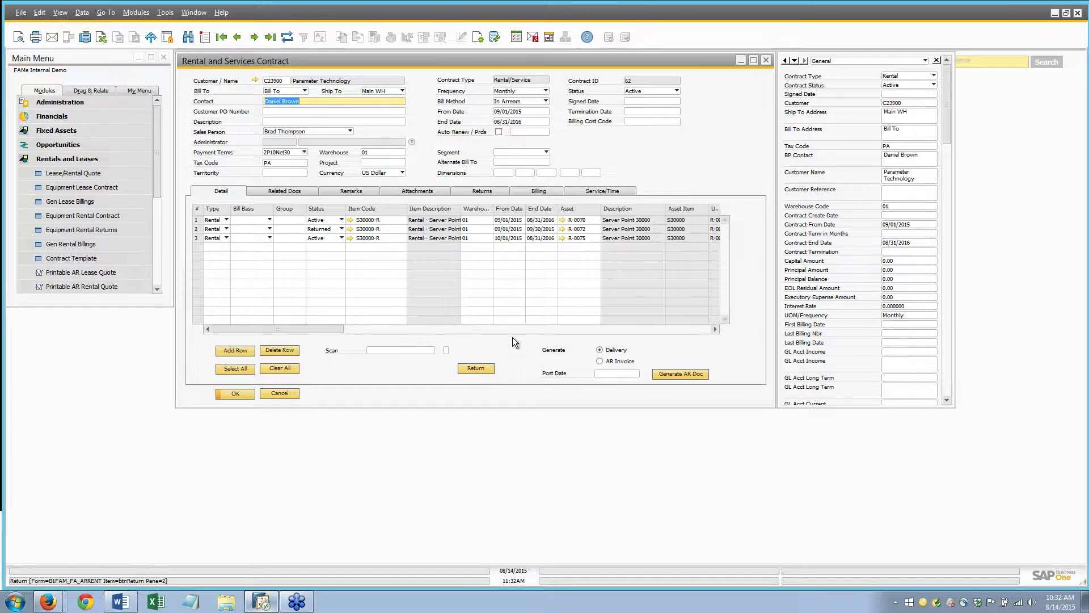
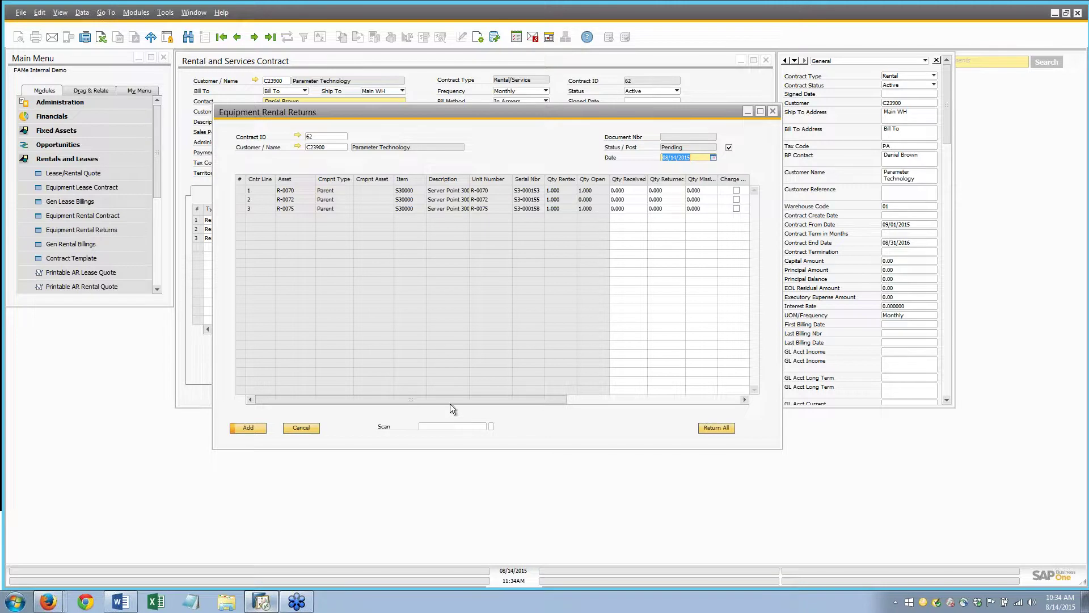
# Mark all open equipment lines of contract 62 as returned and check the missing, damage and maintenance columns
pyautogui.moveTo(458, 402); pyautogui.dragTo(527, 401)
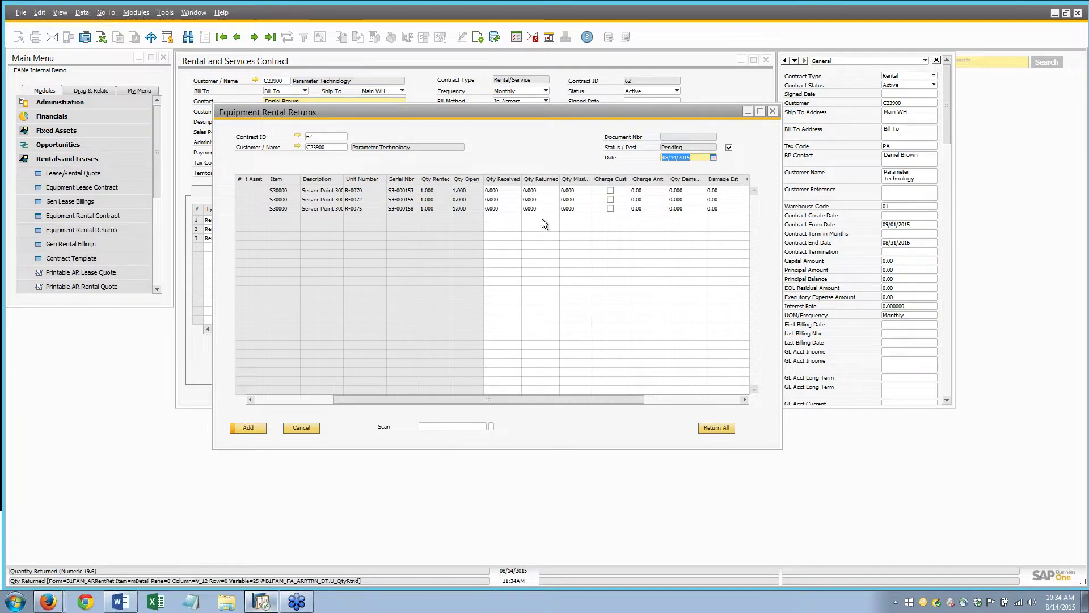
pyautogui.click(718, 429)
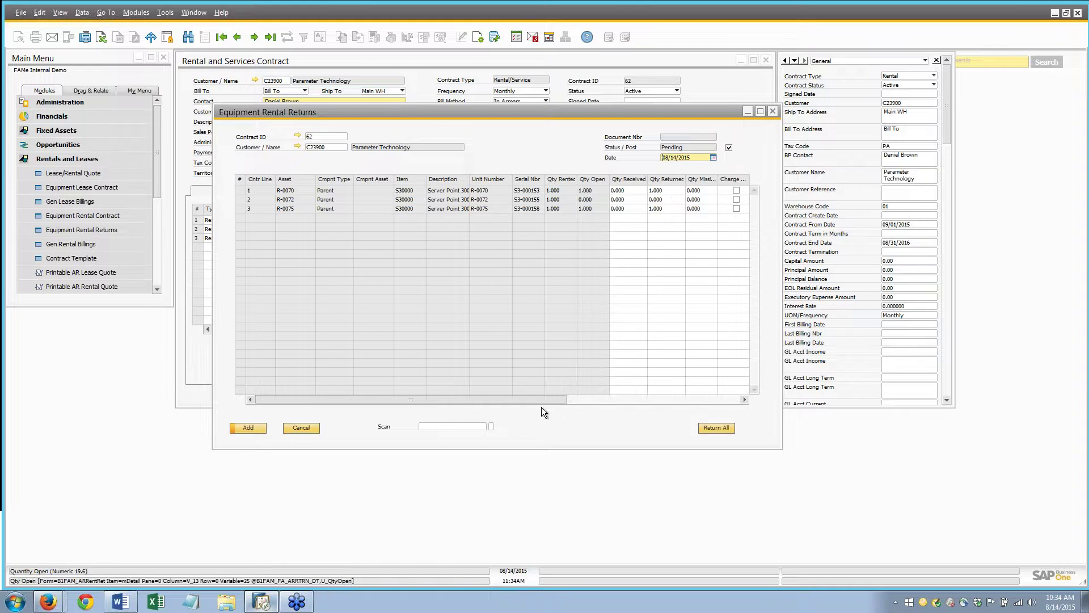
pyautogui.moveTo(545, 402); pyautogui.dragTo(711, 403)
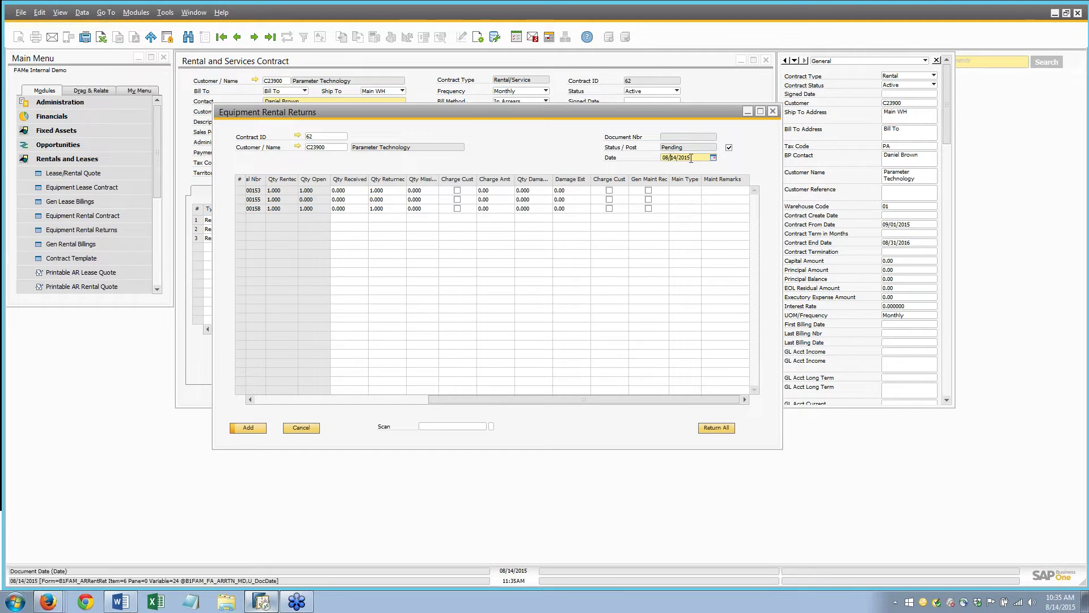
# Date the equipment rental return 10/31/2015, add and post it, and close the return document
pyautogui.write('1')
pyautogui.write('0/31')
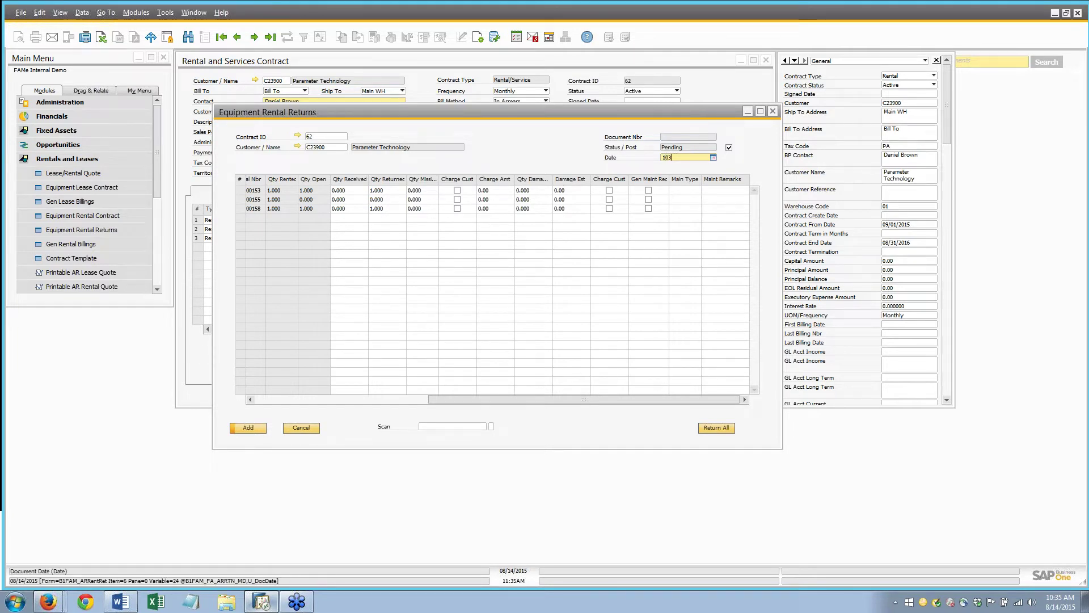
pyautogui.press('Tab')
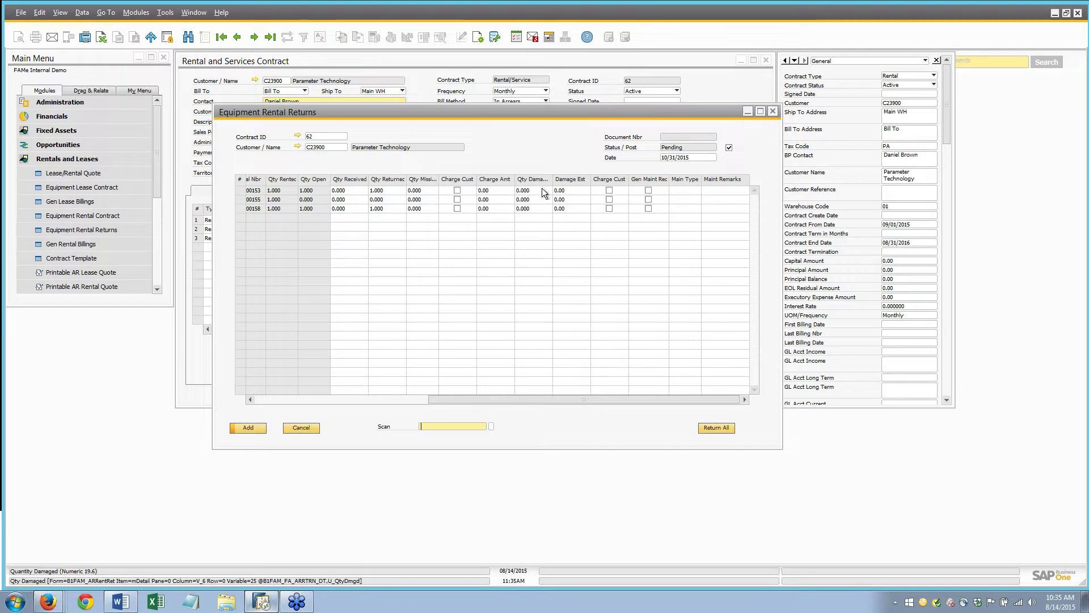
pyautogui.click(249, 426)
pyautogui.click(432, 313)
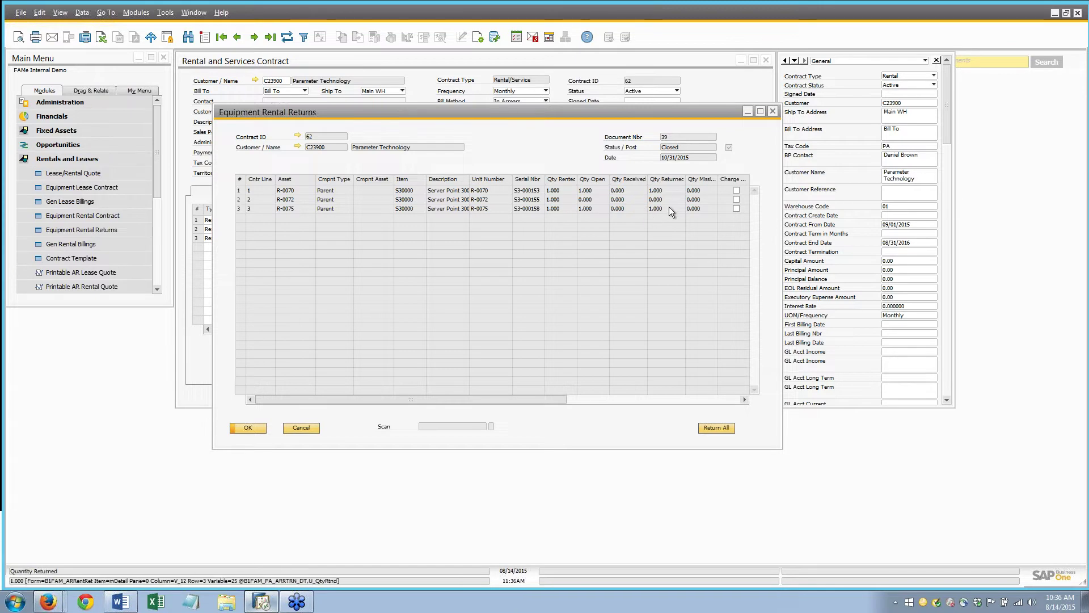
pyautogui.click(257, 426)
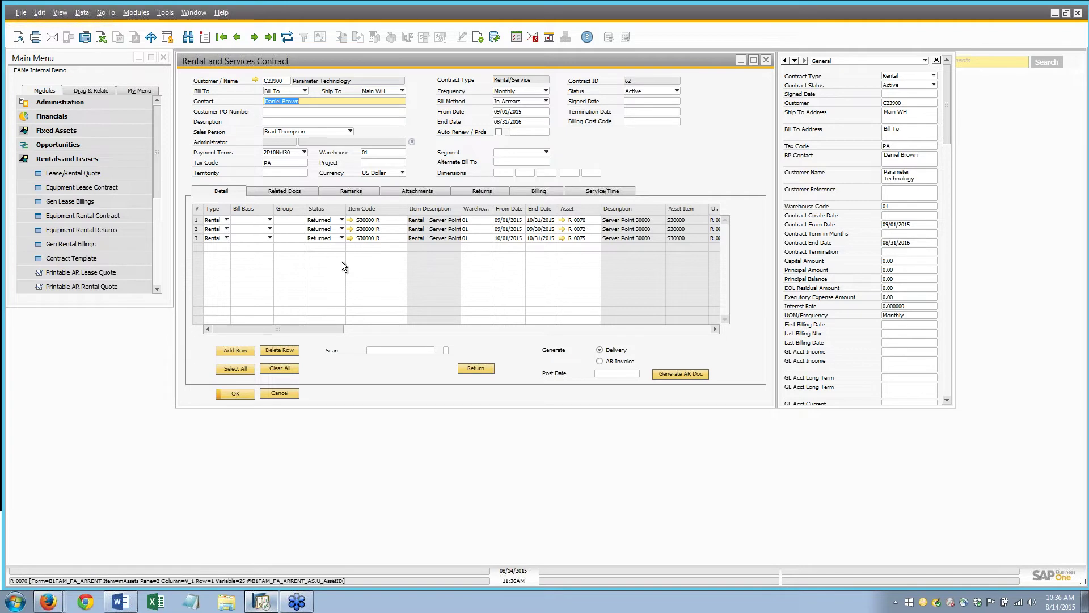
# Review the billing amounts on the contract 62 lines, then set the contract status to Closed and save it
pyautogui.moveTo(325, 331); pyautogui.dragTo(496, 328)
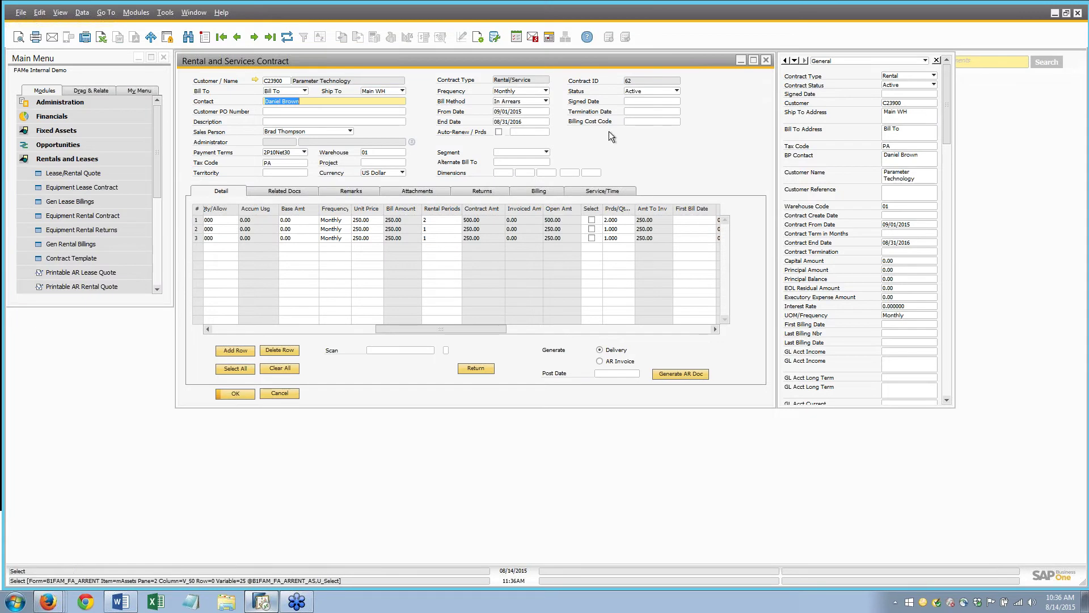
pyautogui.click(637, 96)
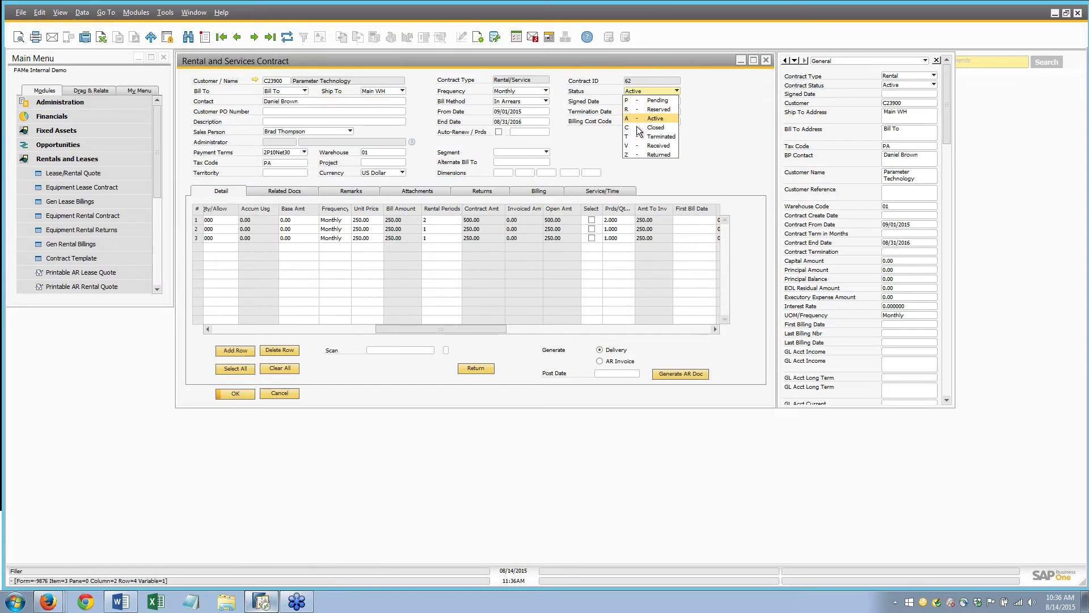
pyautogui.click(640, 130)
pyautogui.click(236, 394)
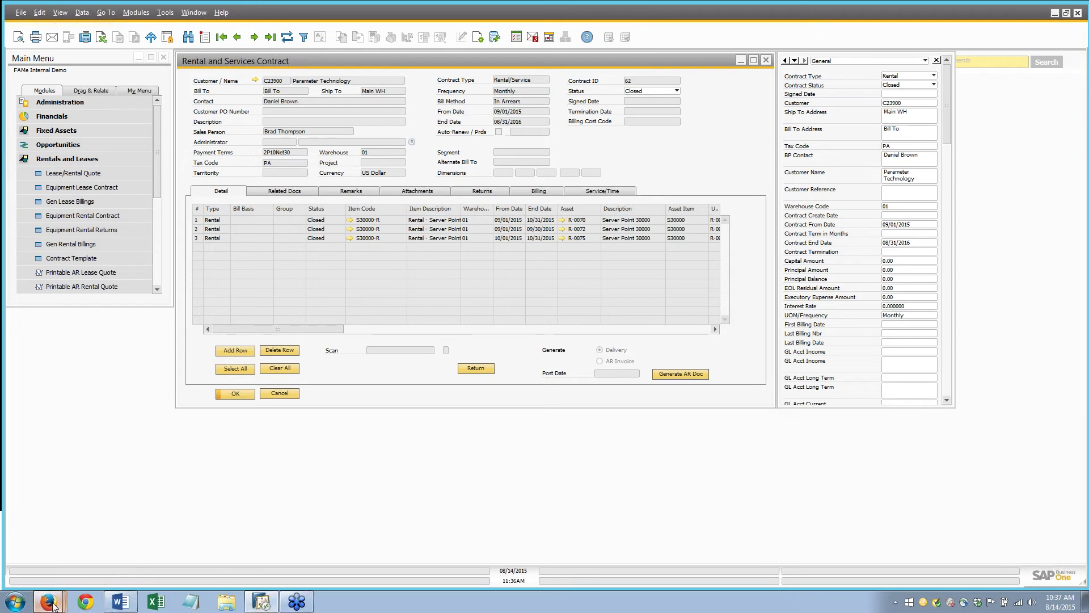
# Switch to the Google Slides presentation in Firefox at the Returns Management slide
pyautogui.moveTo(63, 583)
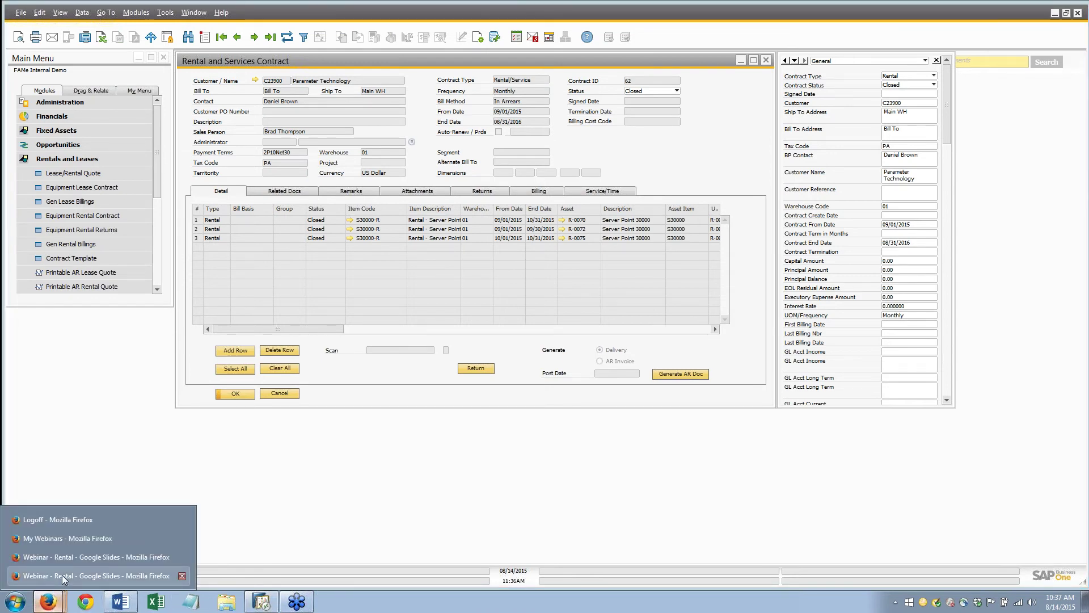
pyautogui.click(63, 575)
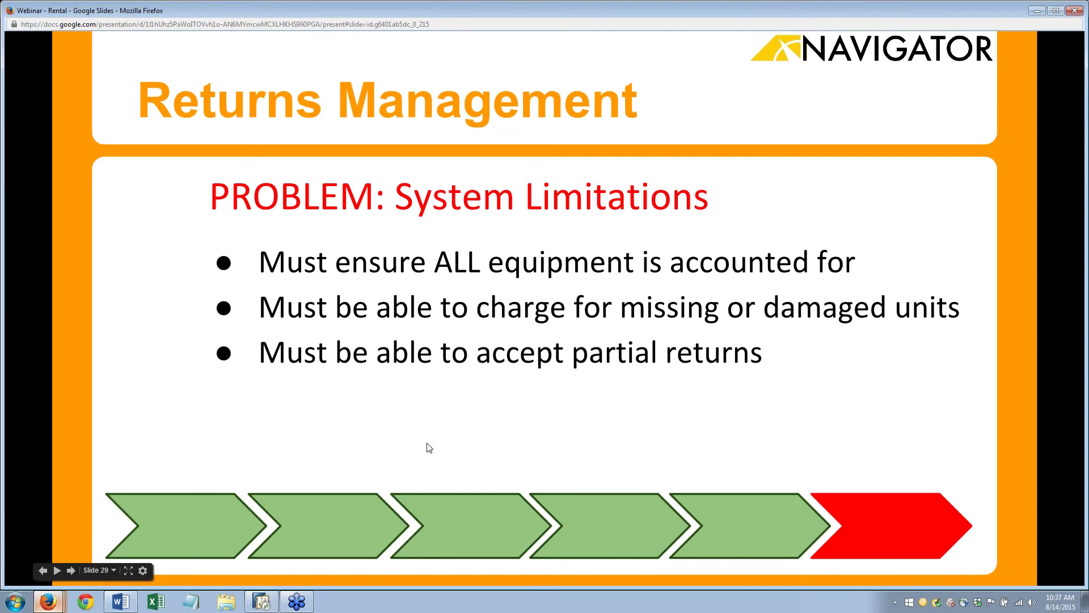